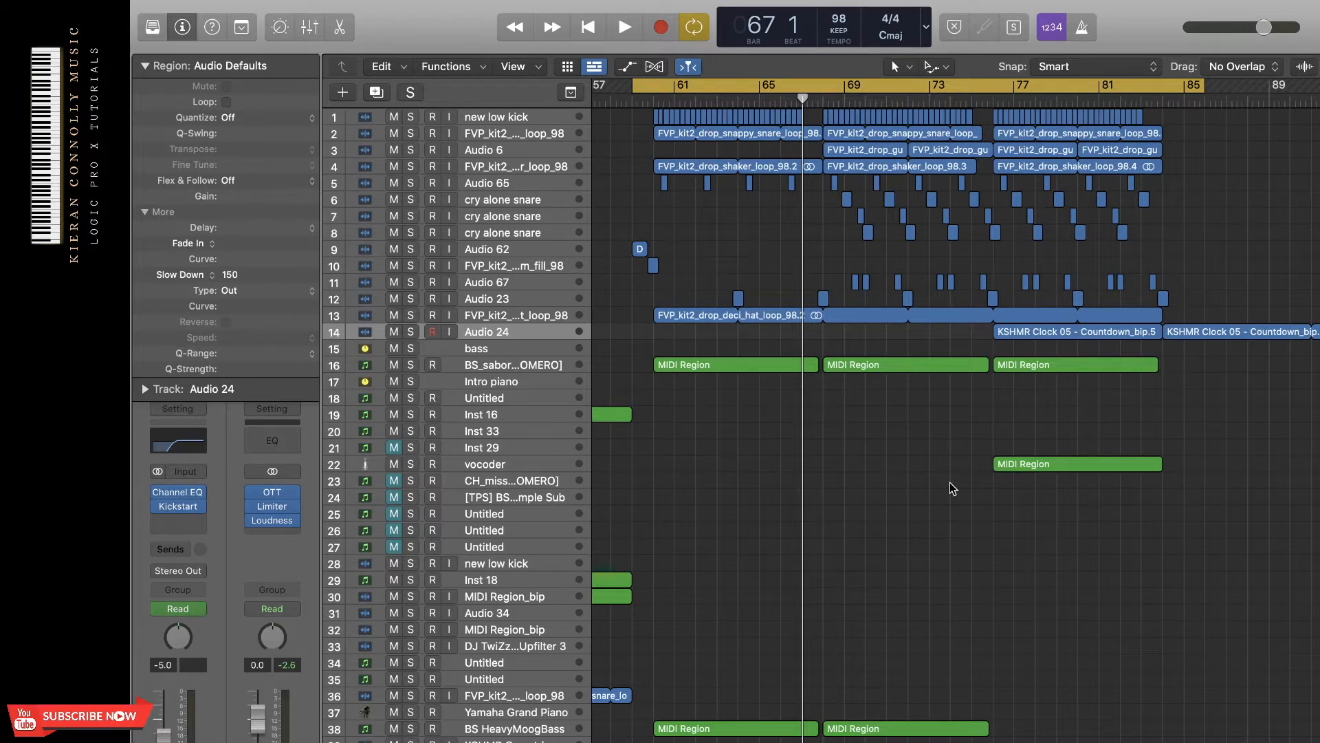
Play the drop section of the arrangement from around bar 67 and stop playback.
key(space)
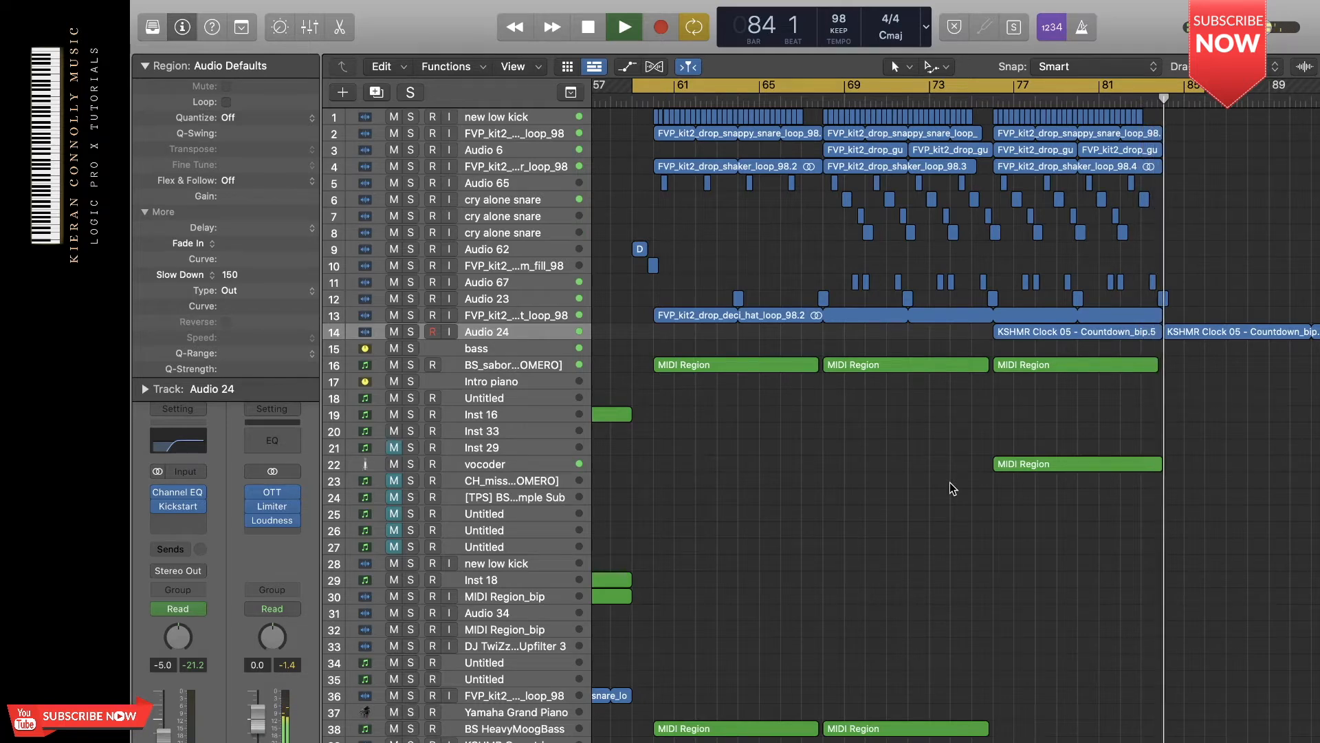
key(space)
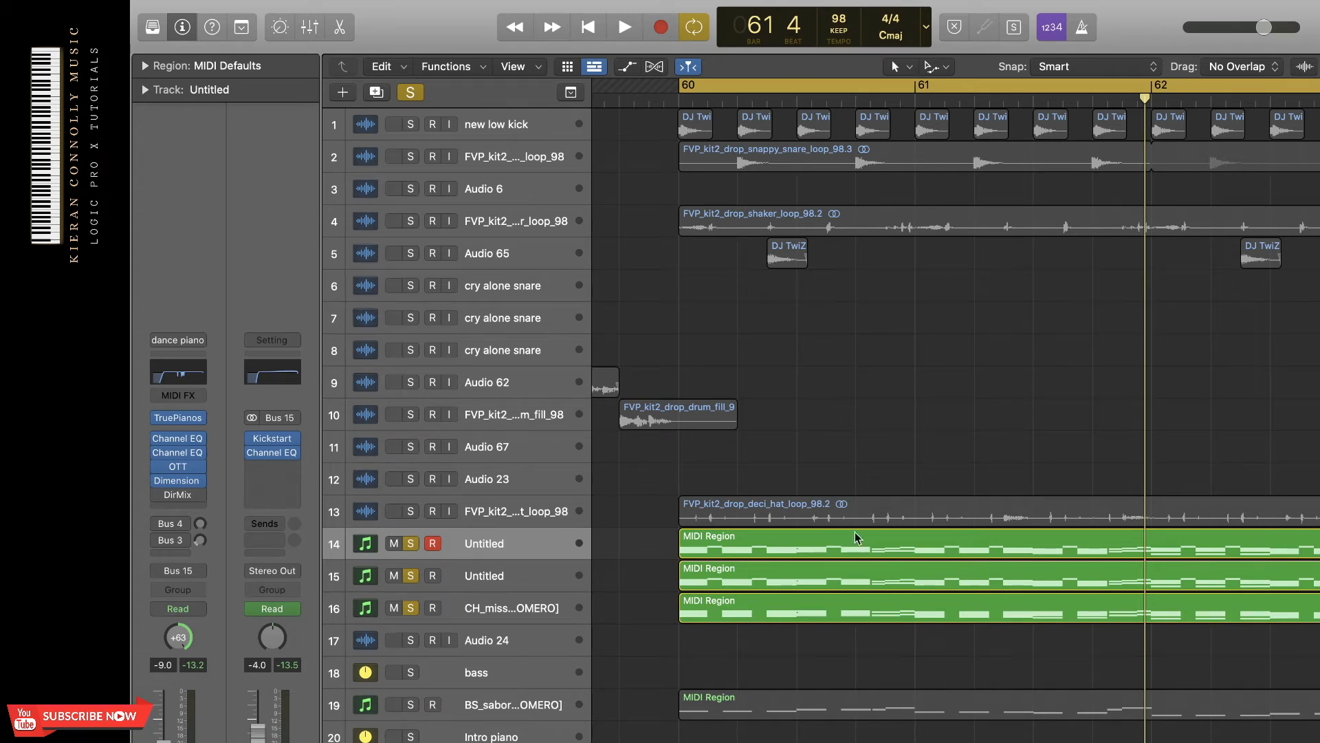
Play the three soloed MIDI tracks and examine the notes of track 14's MIDI region in the Piano Roll.
key(space)
click(914, 537)
double_click(914, 536)
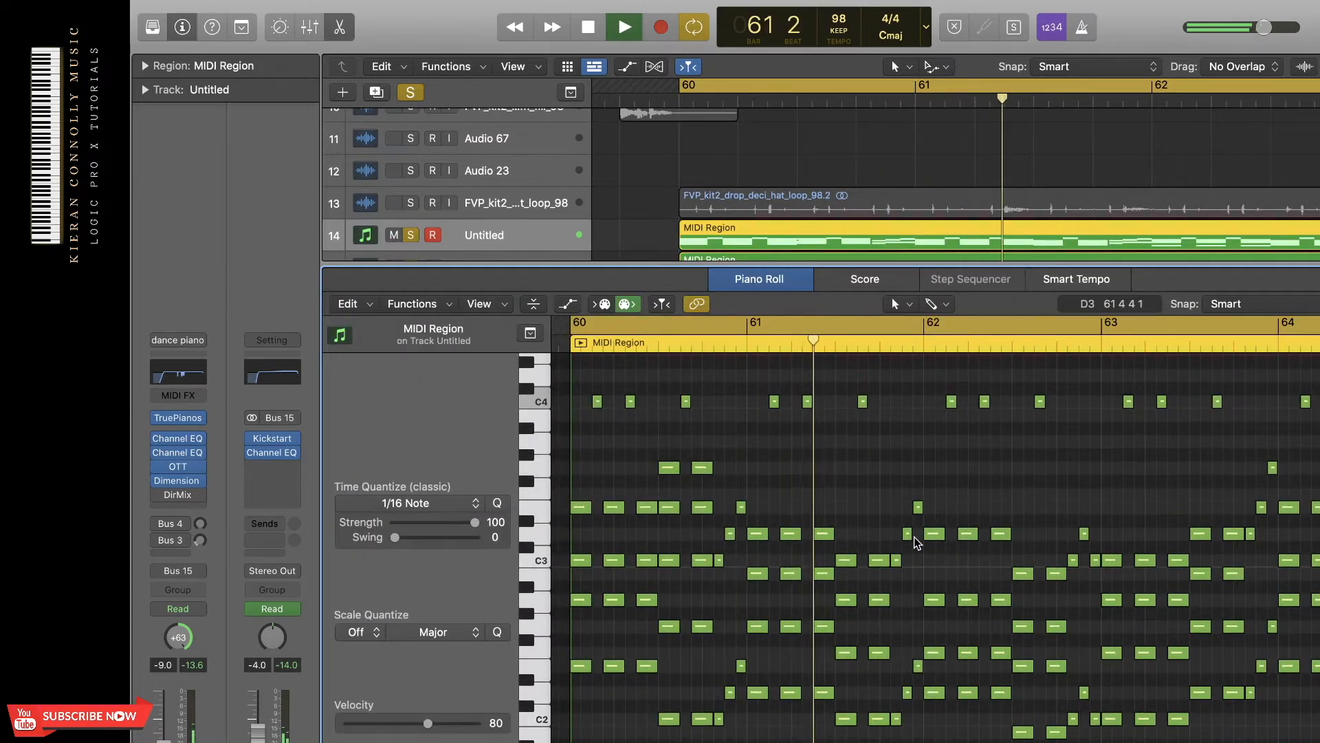
key(space)
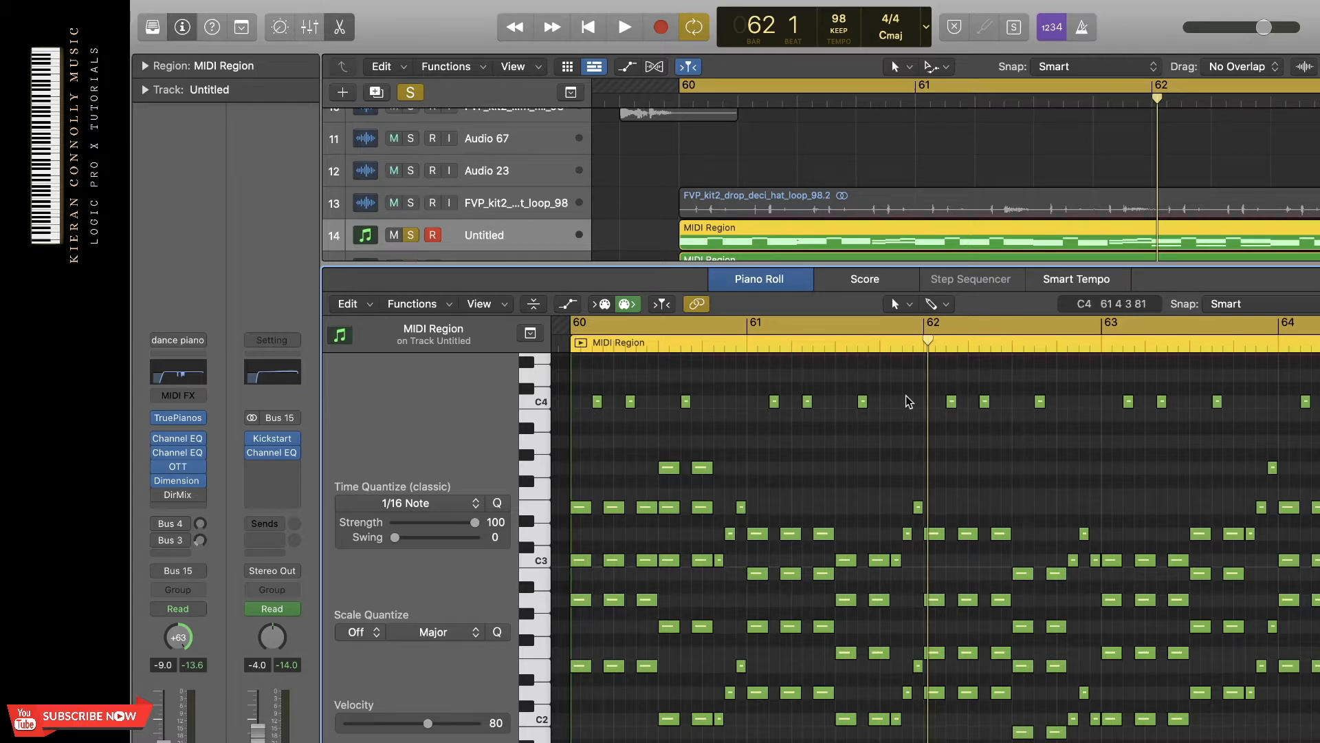
key(p)
scroll(666, 216, up, 10)
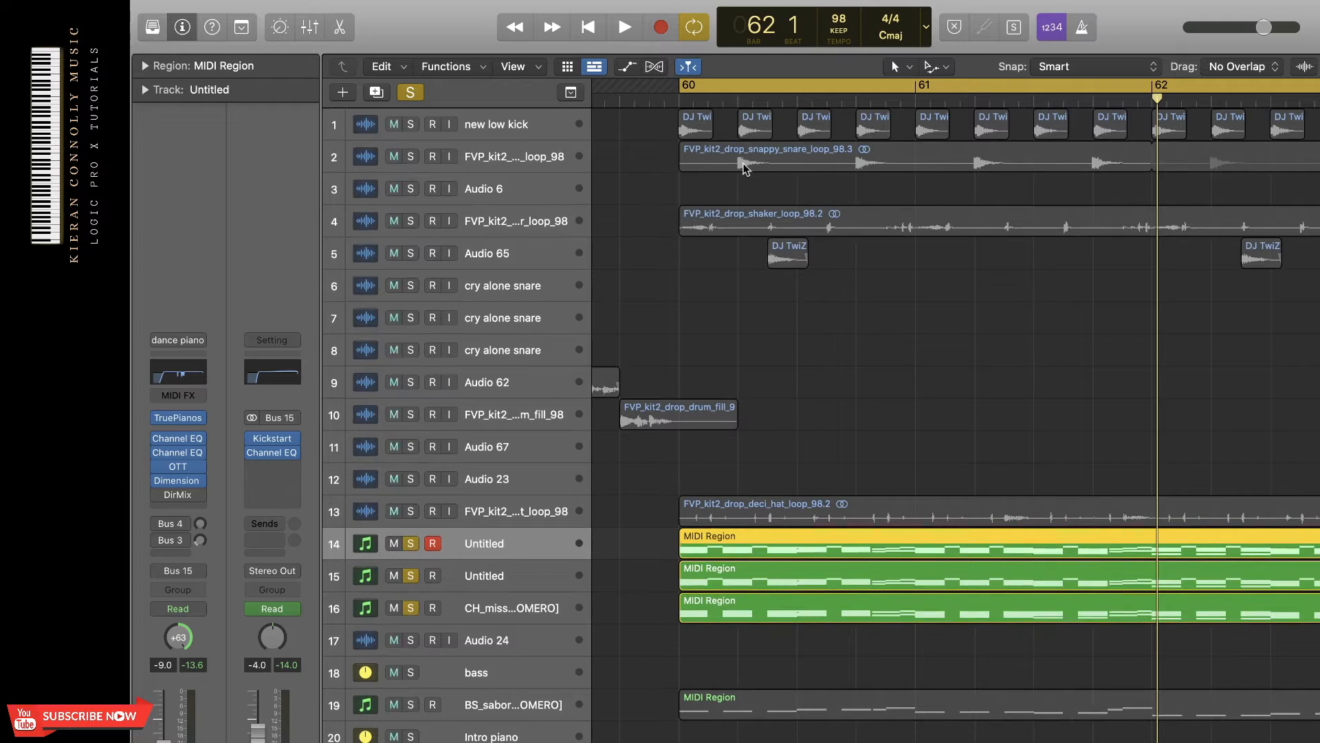
Solo the new low kick track and examine its first region in the audio editor, keeping Flex Pitch as the flex mode.
click(702, 126)
key(e)
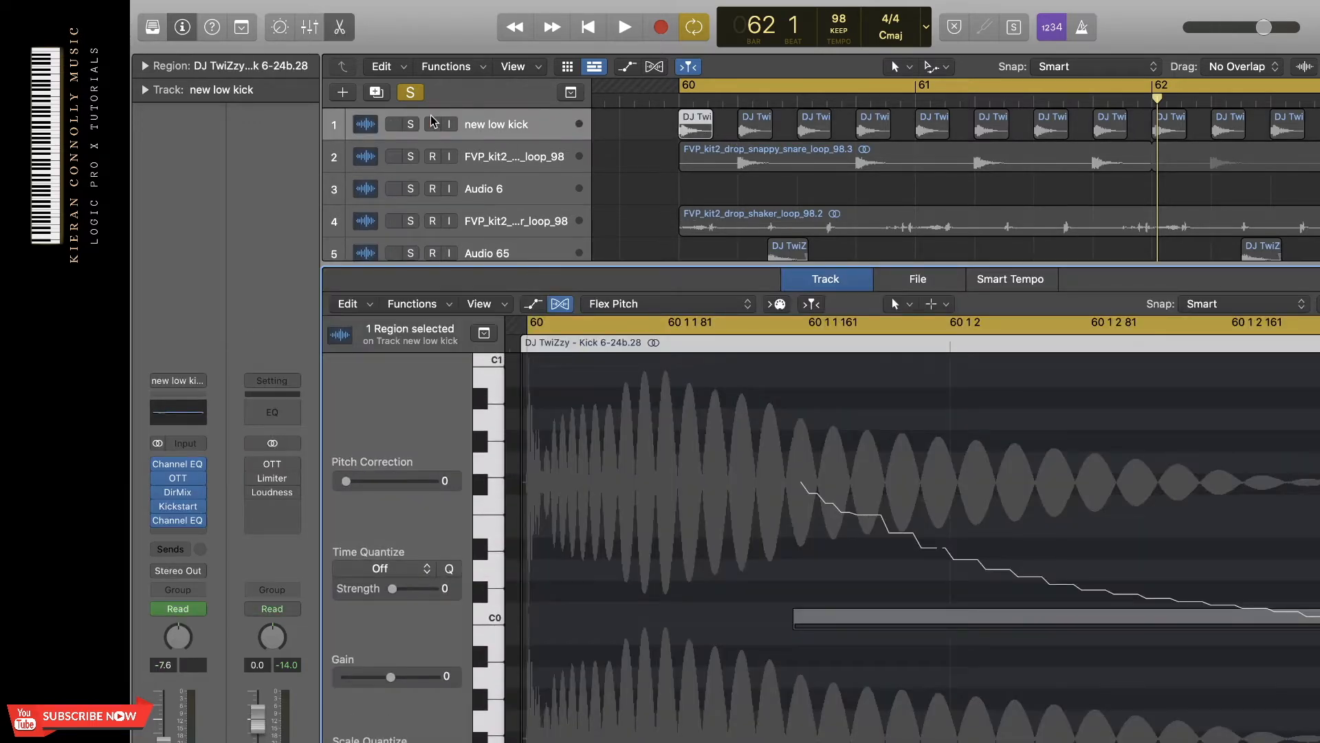
click(414, 123)
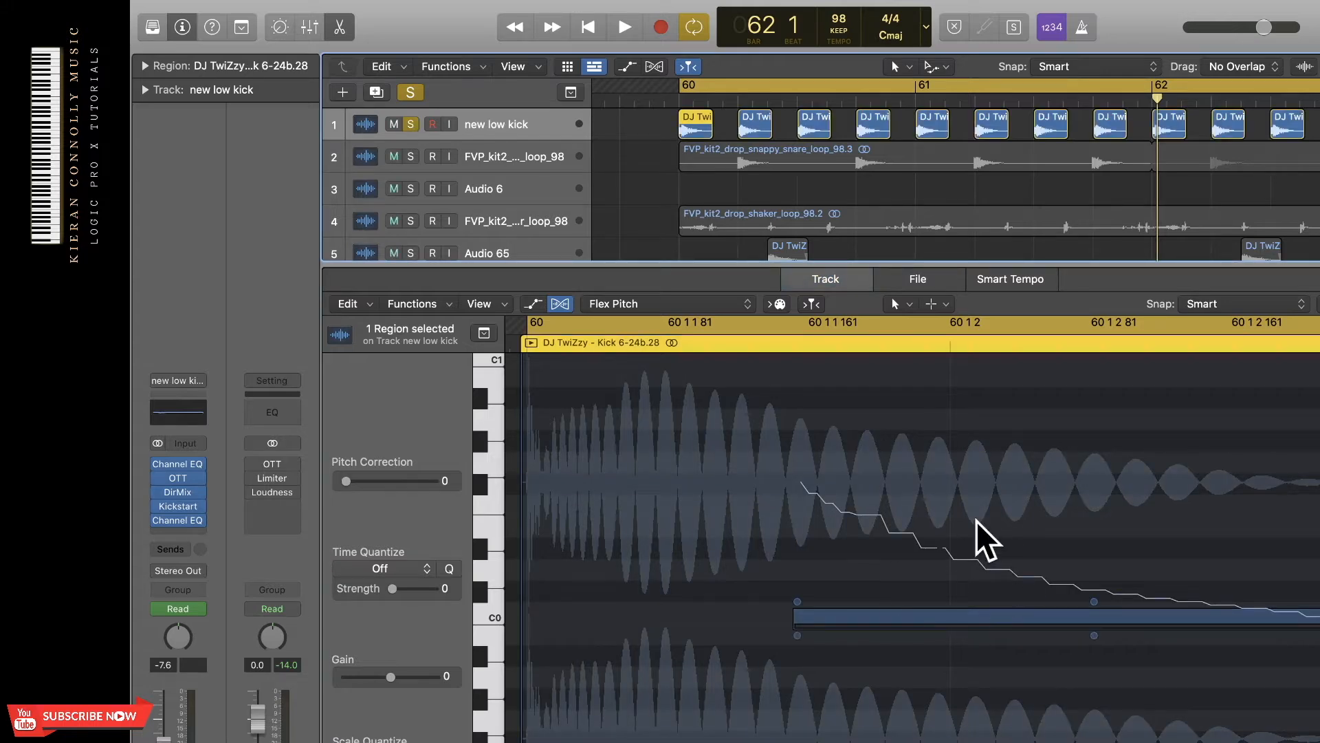
scroll(973, 653, down, 5)
scroll(807, 430, up, 4)
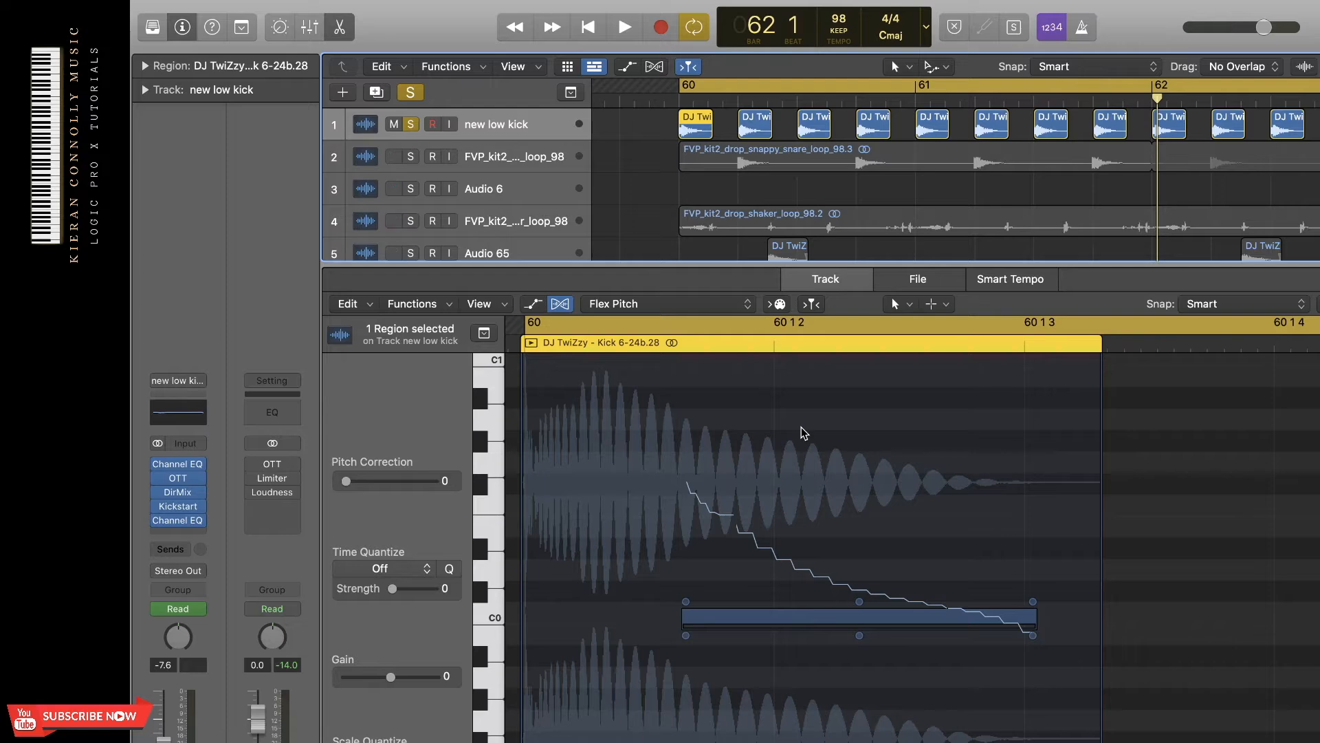
click(711, 306)
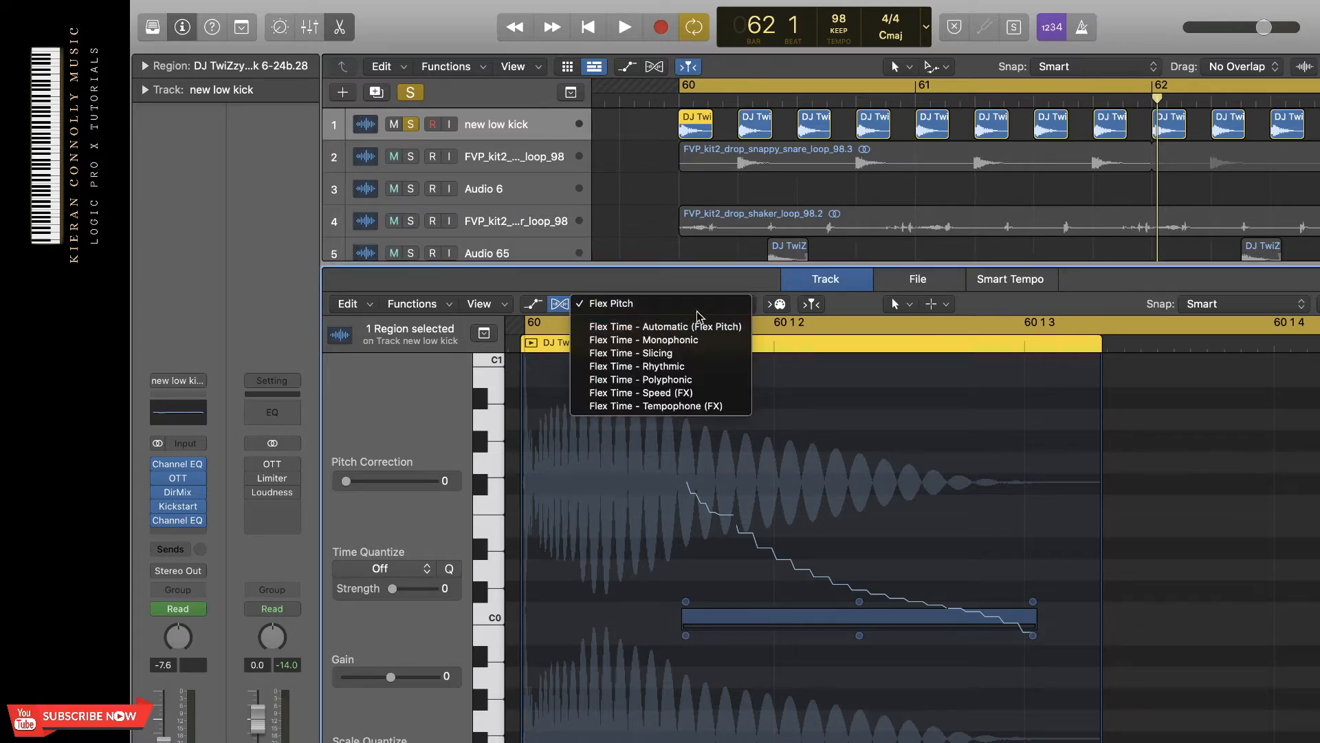
click(711, 306)
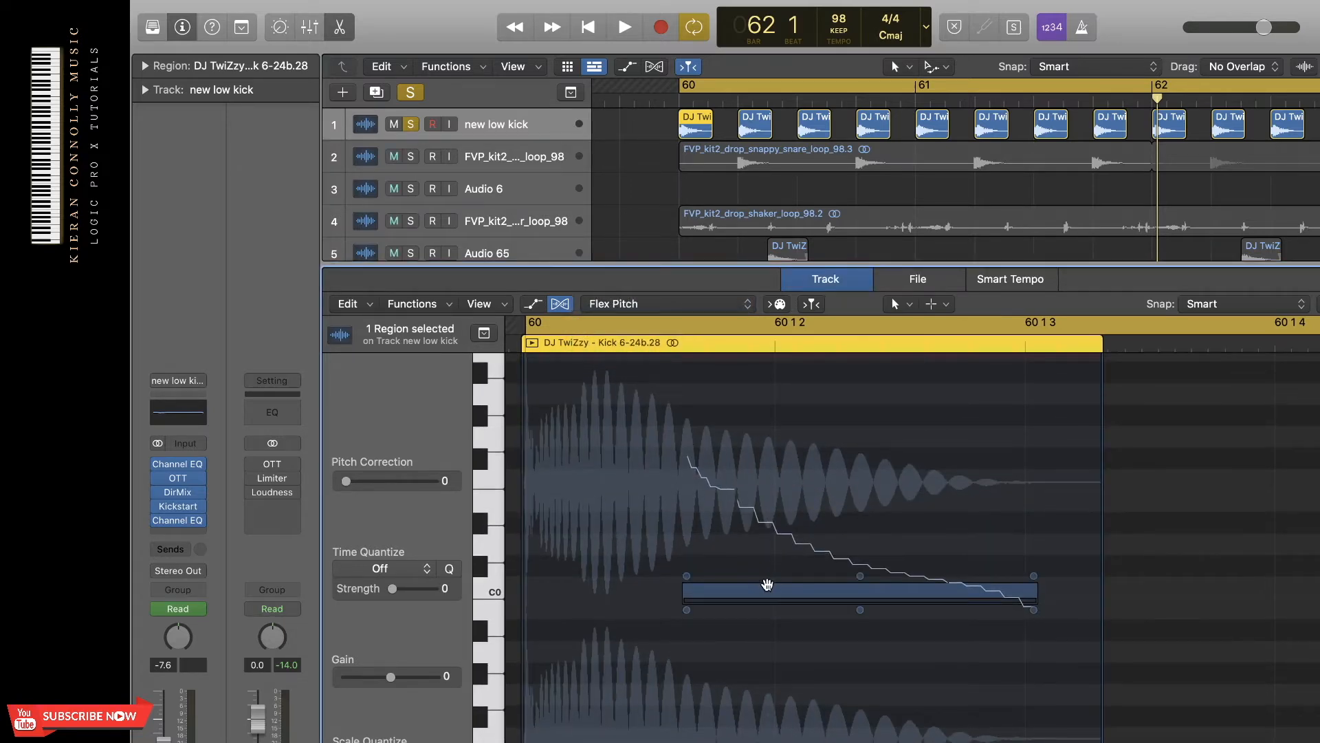
Try the first kick's Flex Pitch note at a higher pitch, return it to its original pitch, and close the editor.
drag(766, 588, 773, 545)
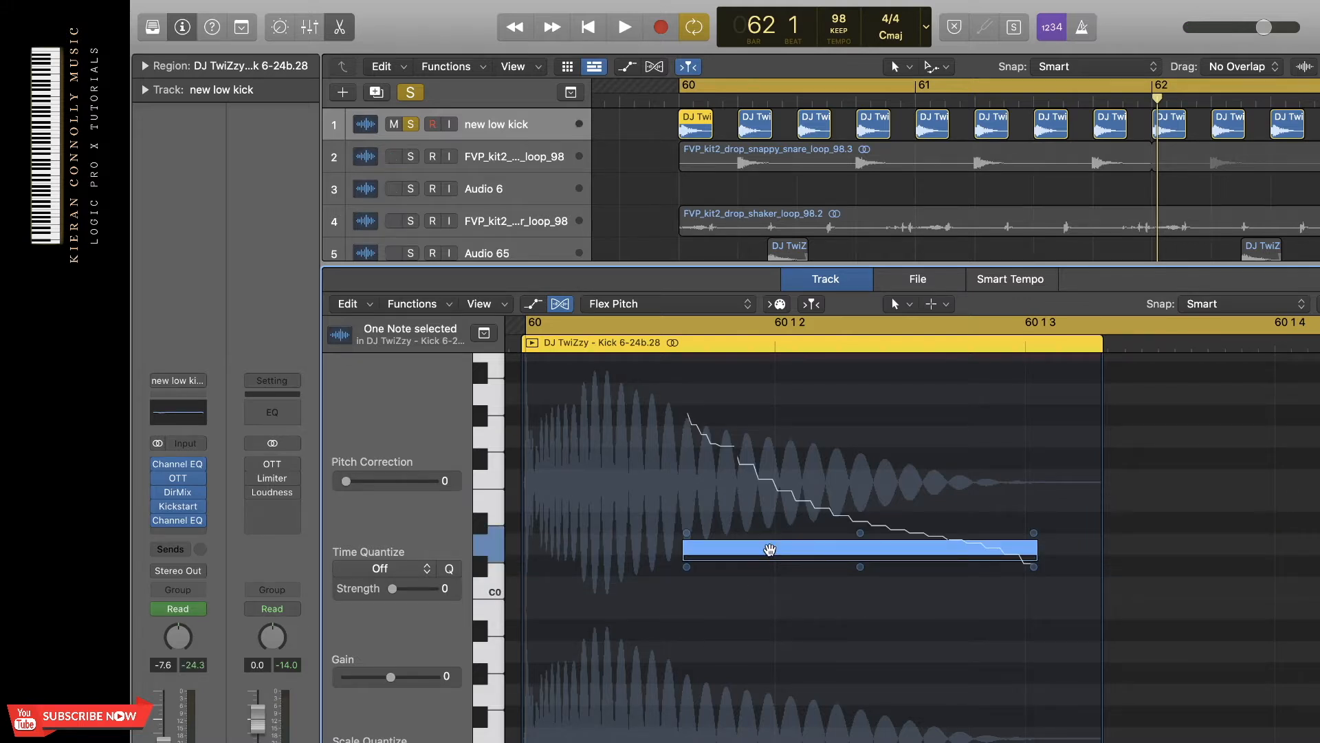
drag(770, 549, 770, 591)
key(e)
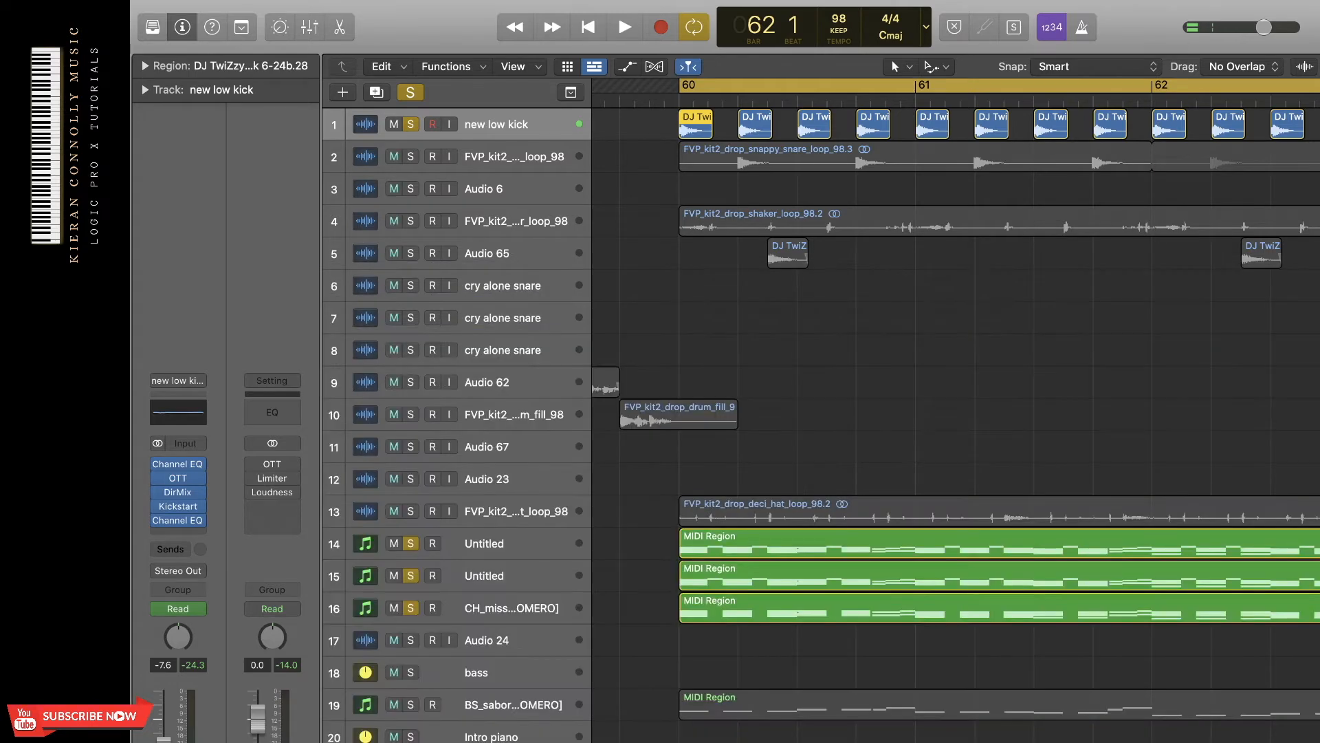
Play the kick together with the soloed MIDI tracks 14 to 16, stop, and take those three tracks off solo.
click(836, 345)
scroll(836, 345, right, 2)
scroll(837, 344, down, 5)
scroll(836, 344, up, 2)
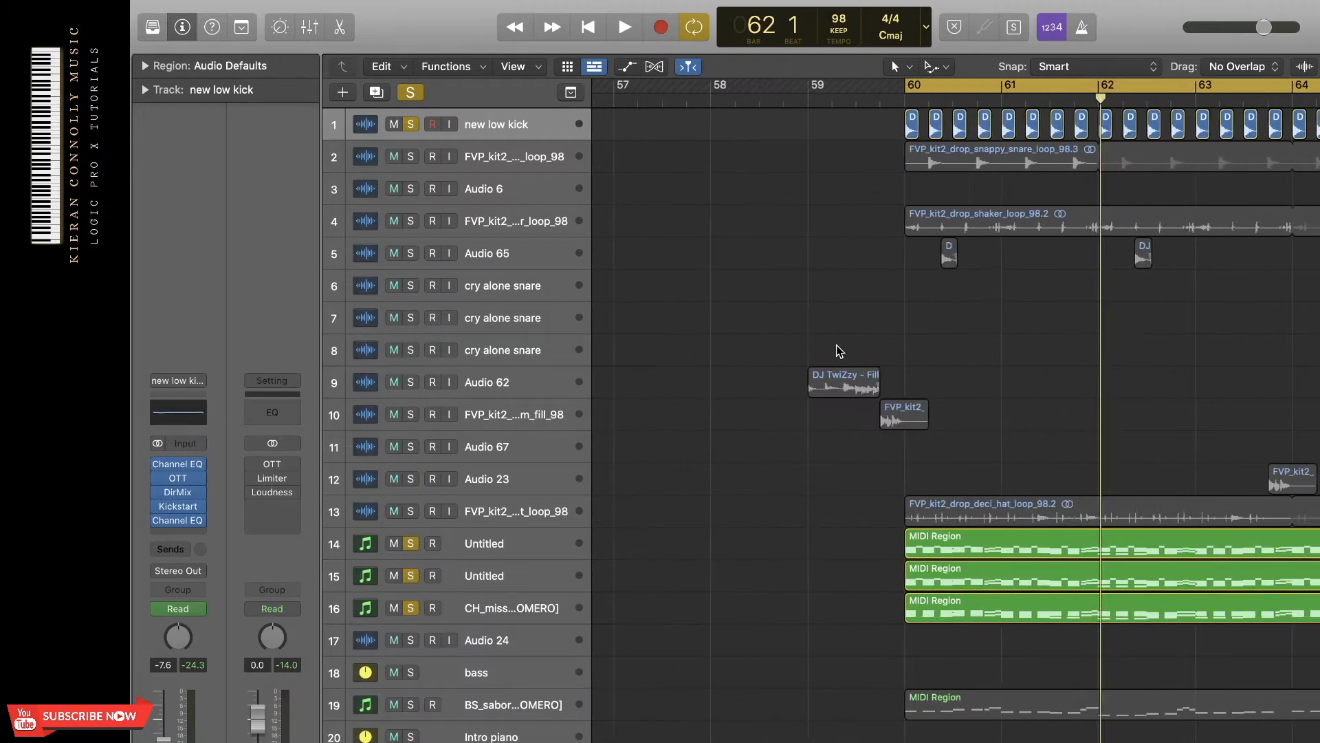
scroll(837, 345, right, 1)
scroll(836, 345, right, 2)
key(space)
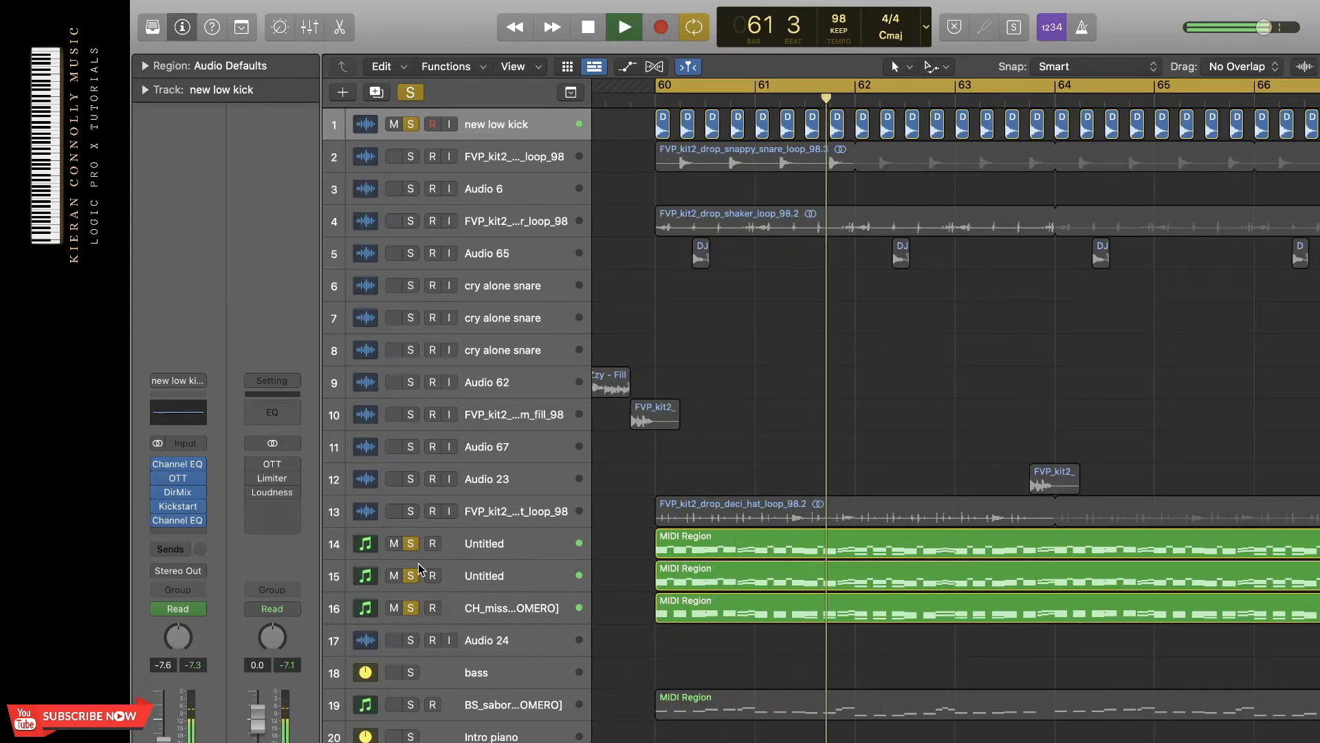
key(space)
drag(422, 546, 415, 612)
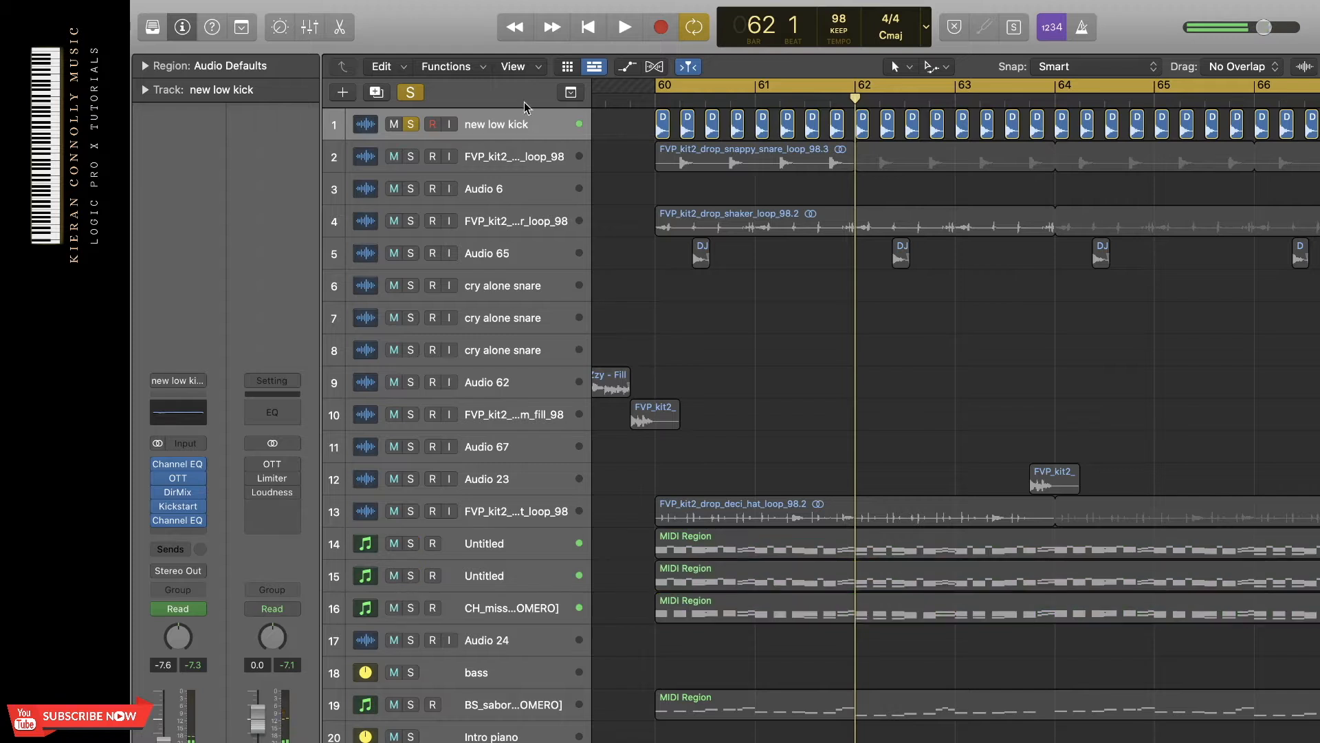
Review the Channel EQ and OTT settings on the new low kick track.
click(520, 126)
click(197, 417)
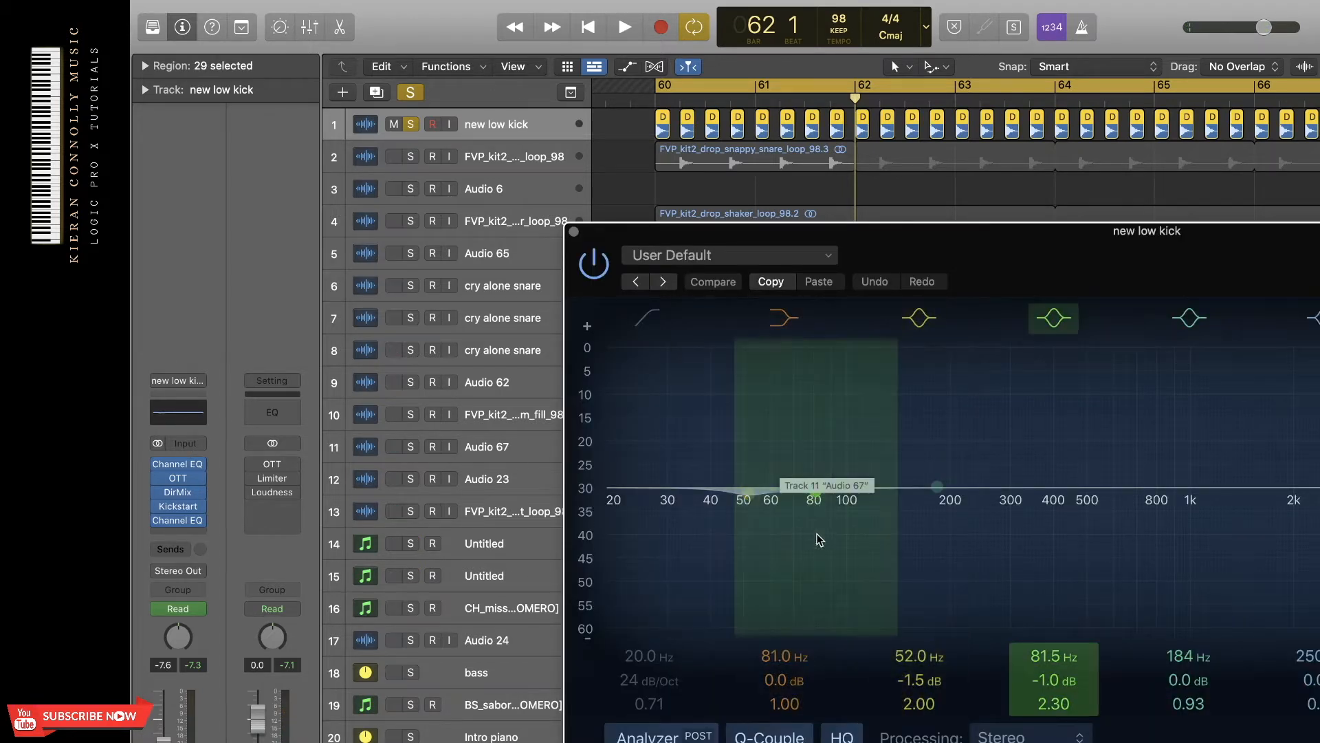
click(573, 232)
click(176, 481)
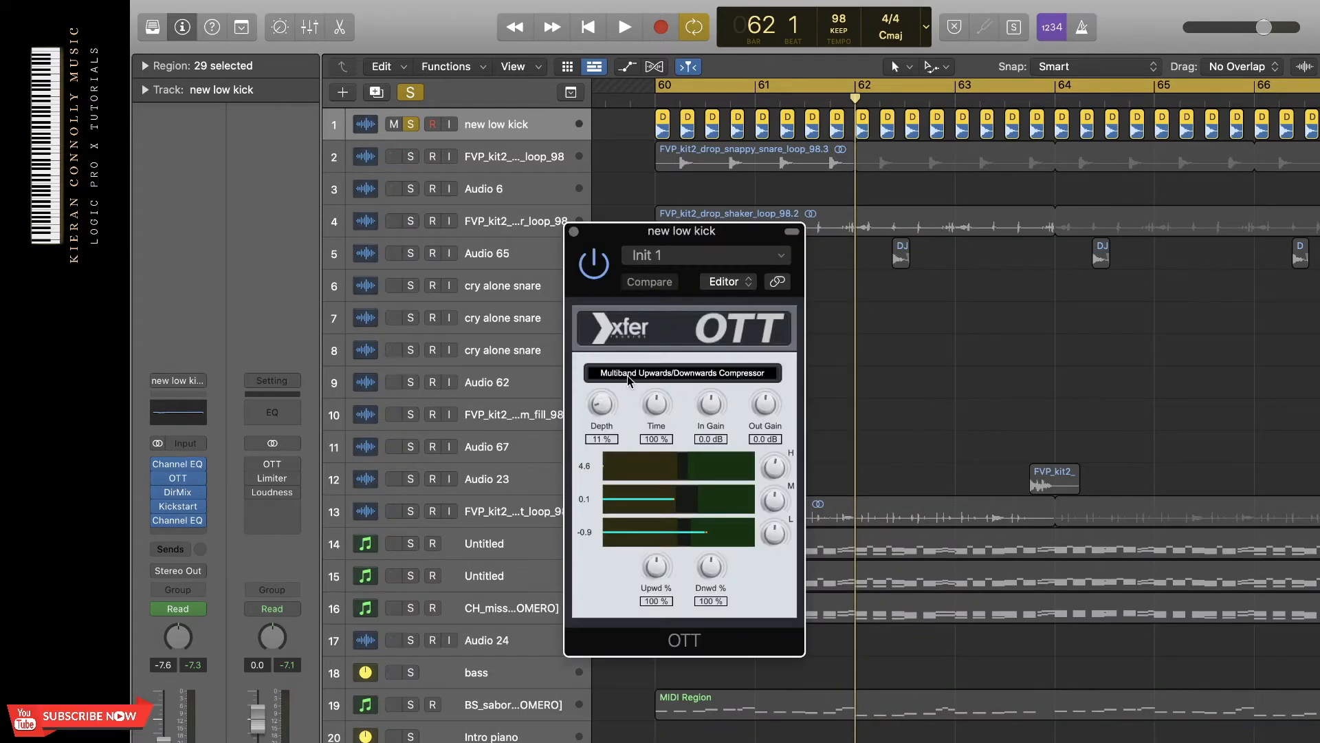
click(575, 232)
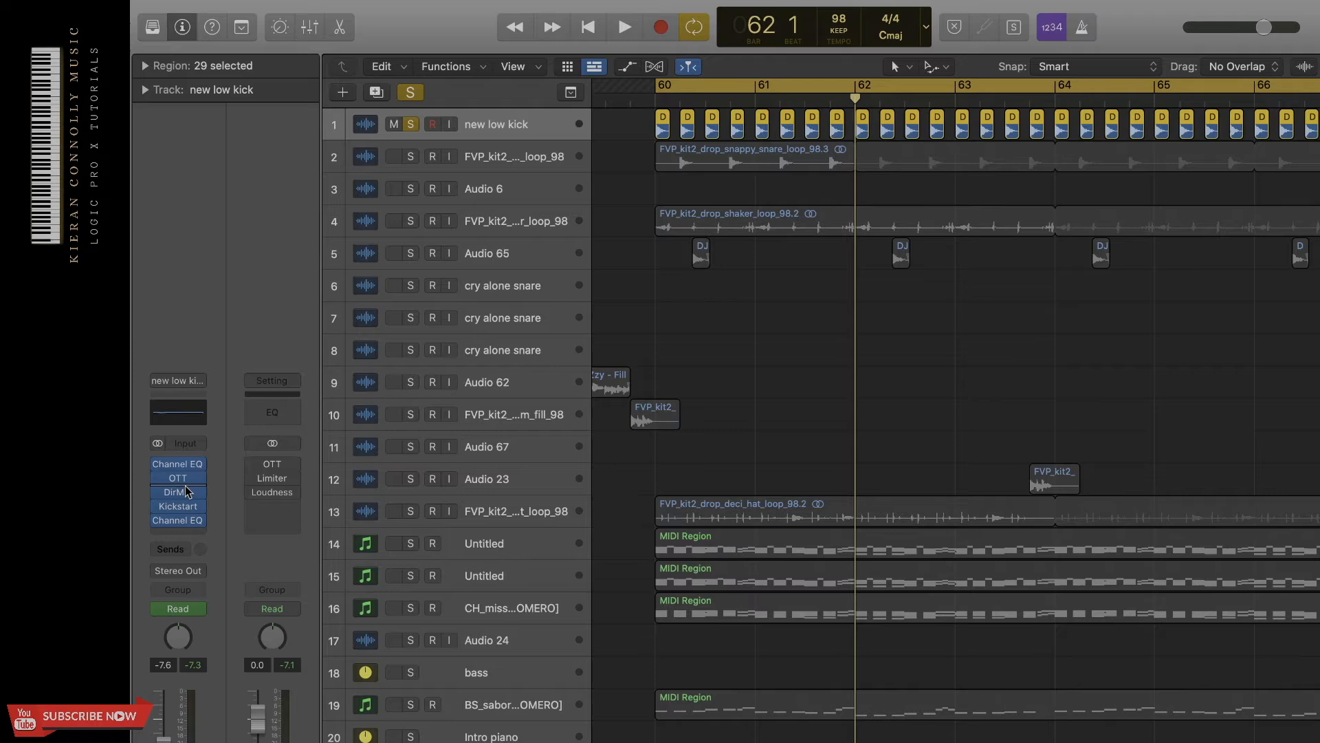
Review the Direction Mixer and Kickstart settings on the new low kick track.
click(179, 492)
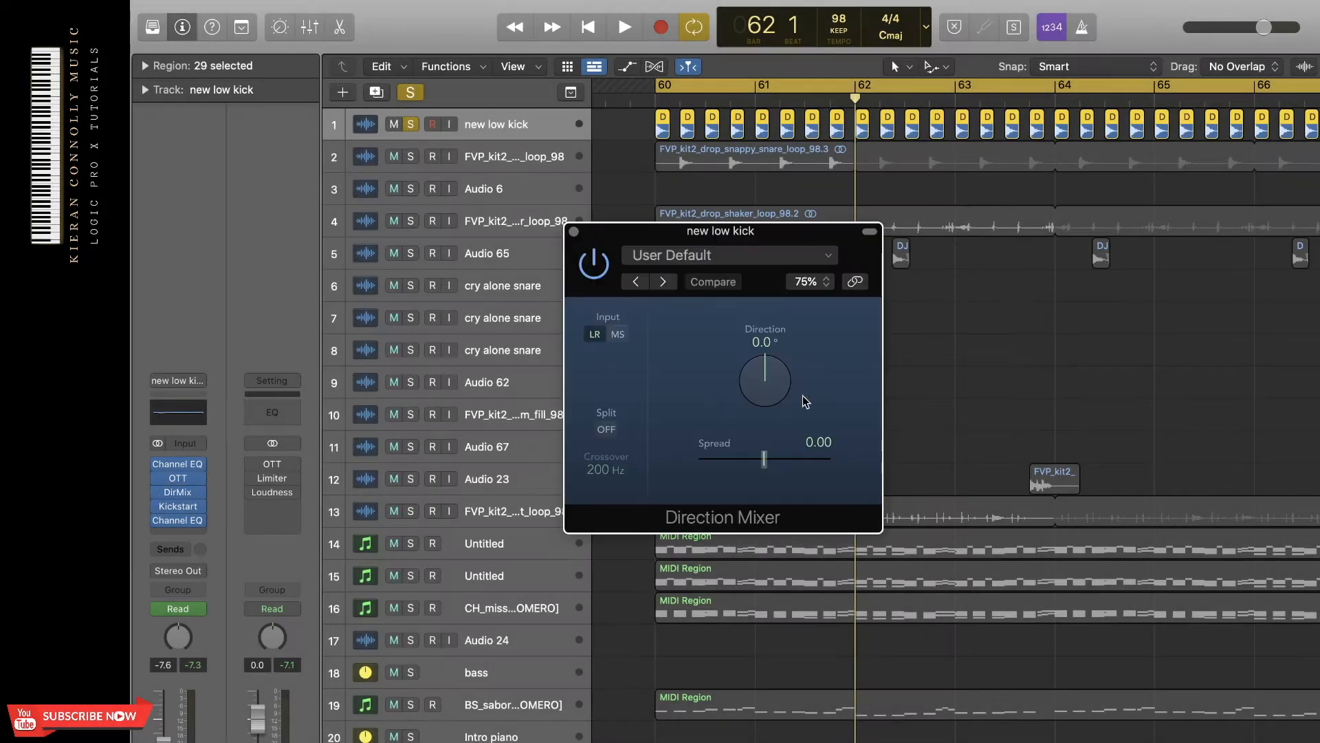
click(574, 232)
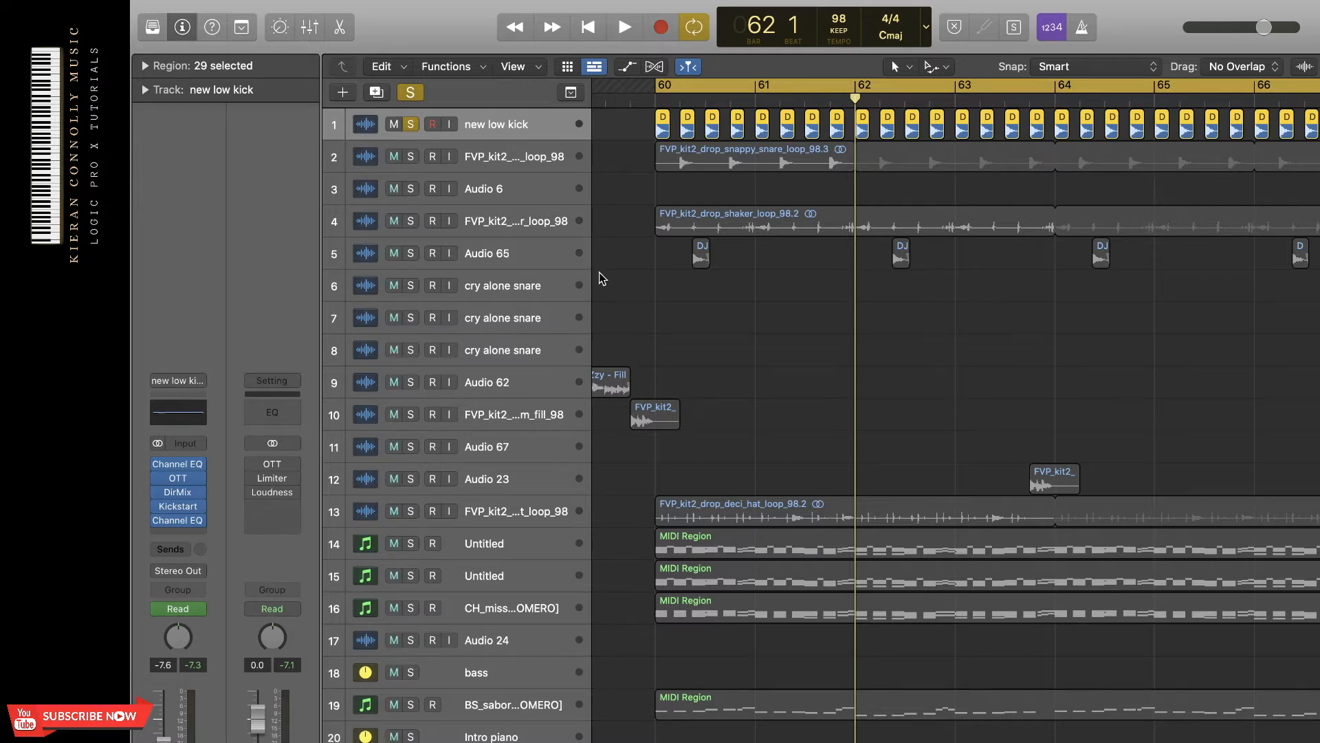
click(181, 509)
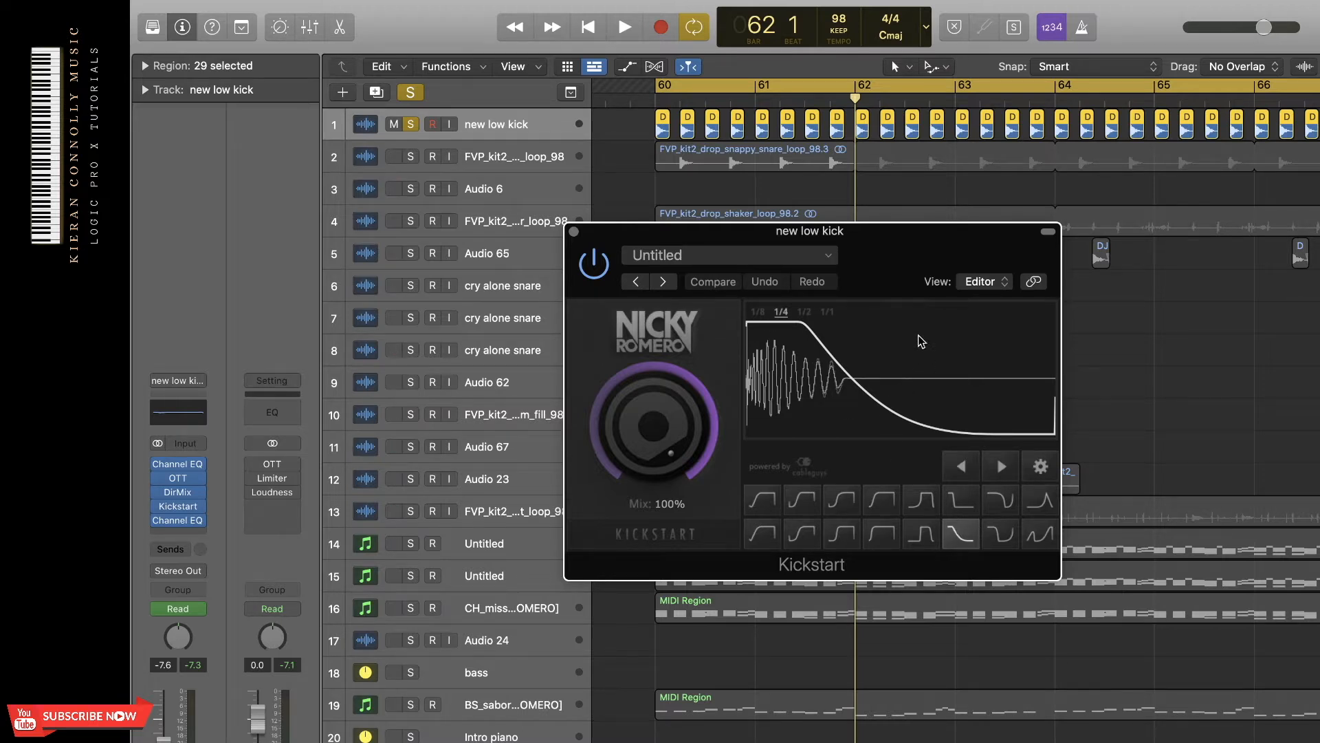
click(574, 231)
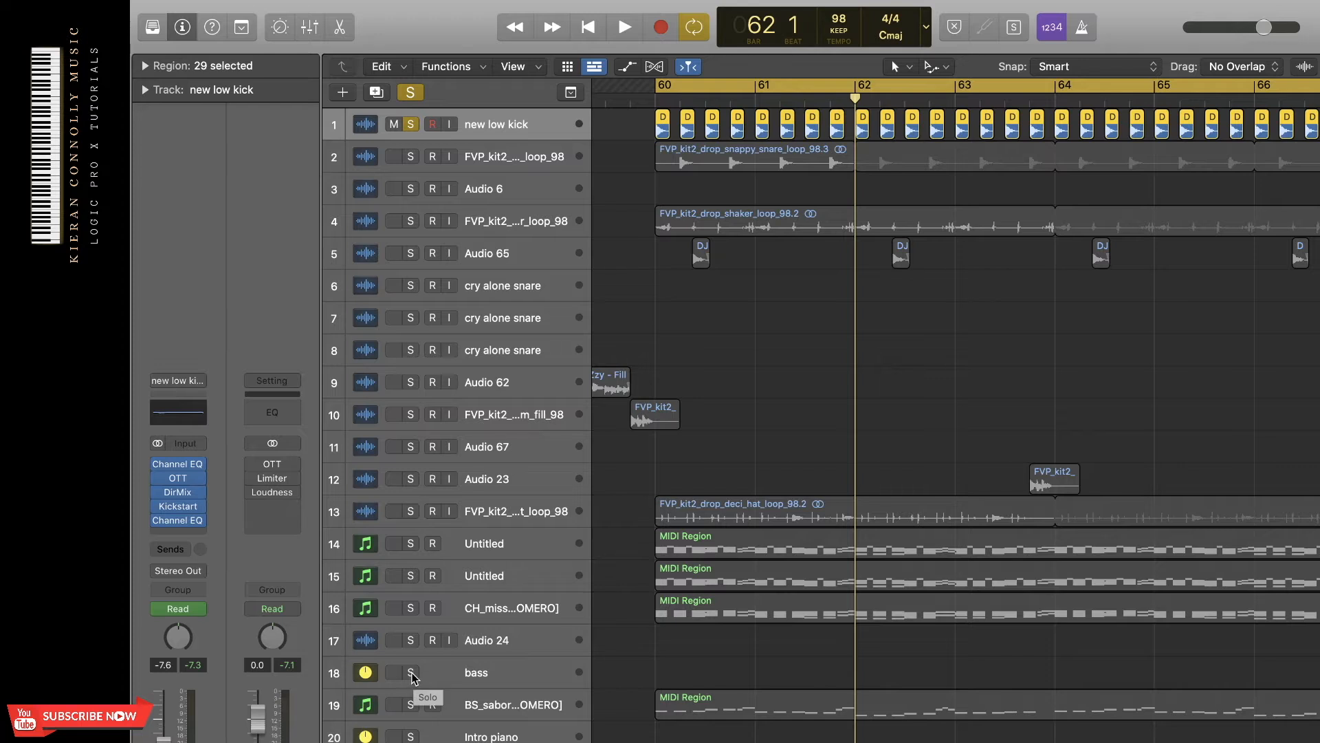
Solo the bass track, play it together with the kick, and take the bass off solo.
click(411, 673)
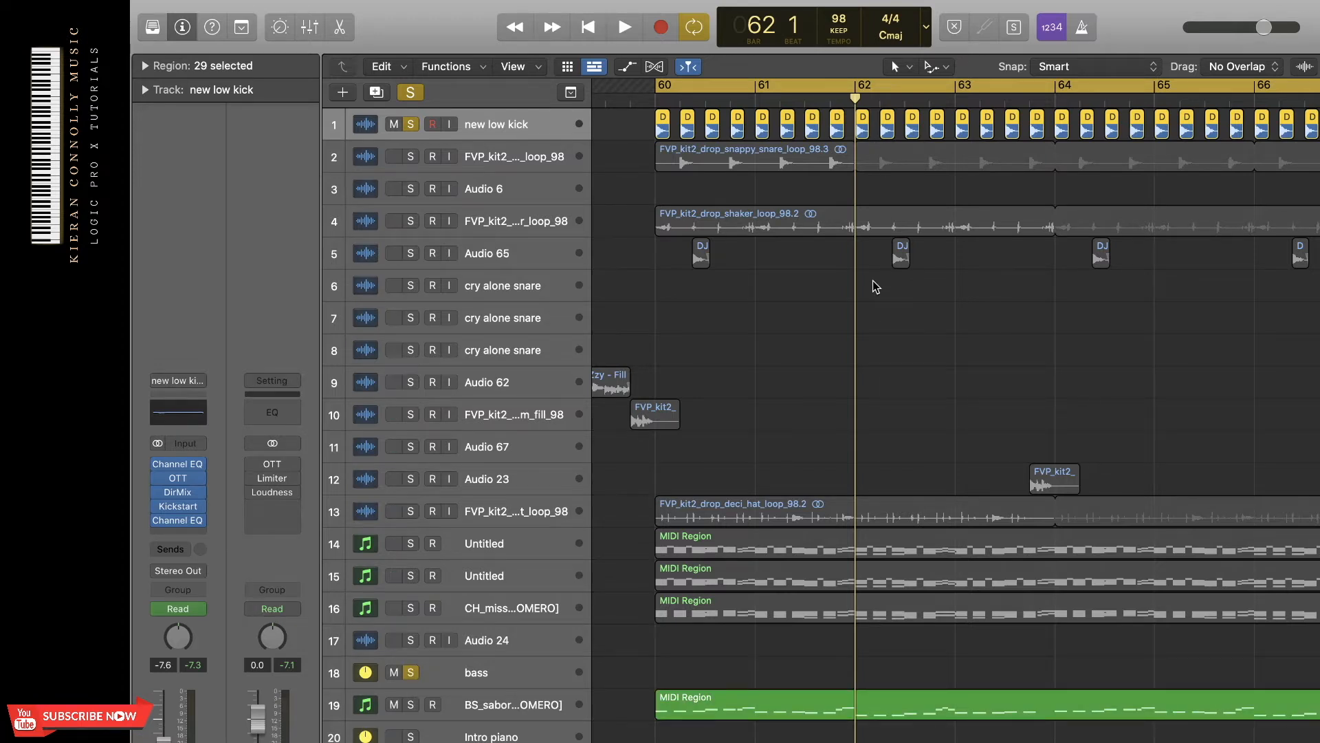
key(space)
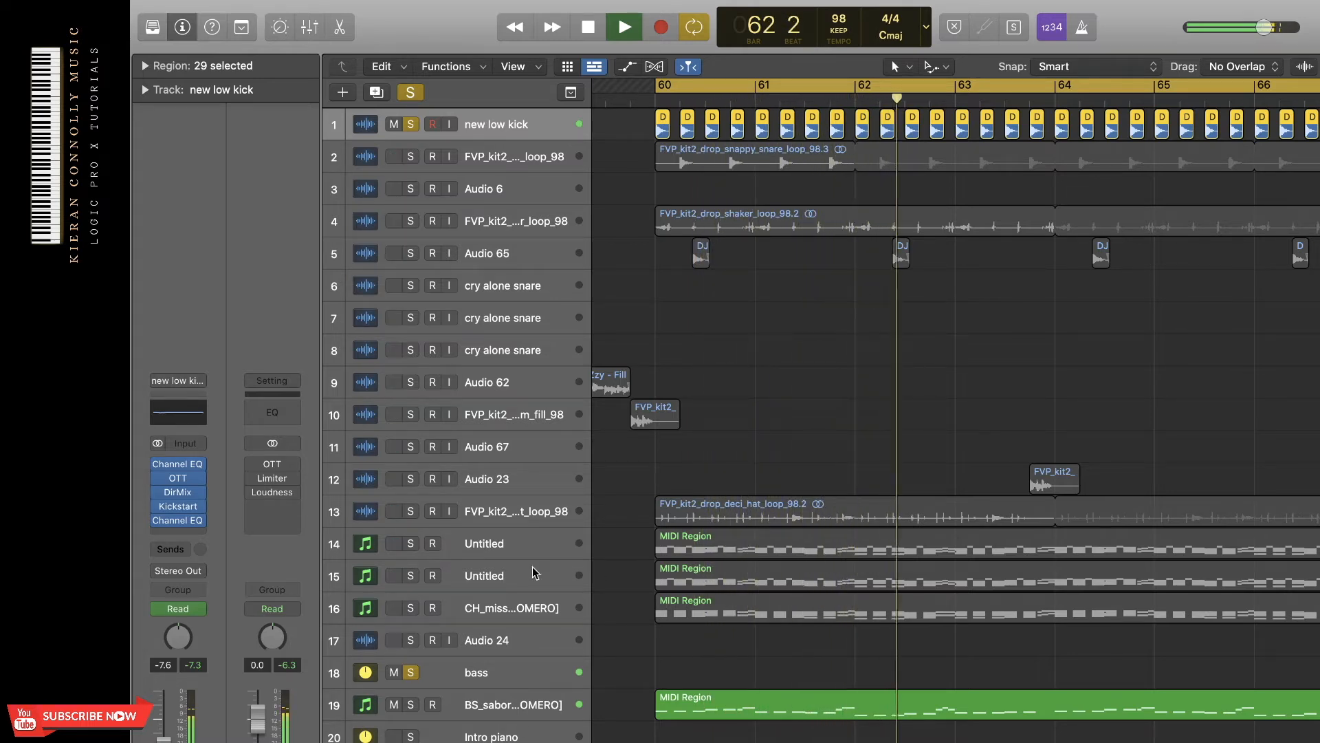
key(space)
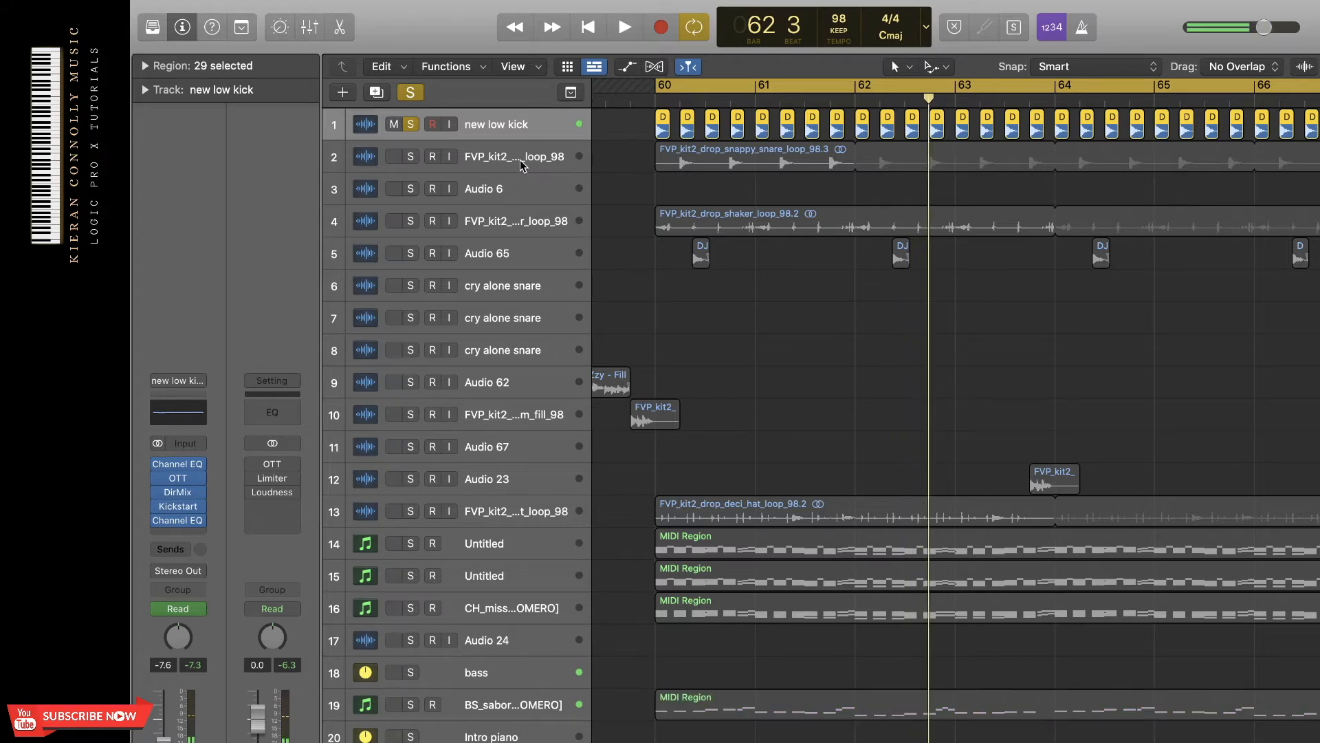
Solo the snappy snare loop on track 2 and play it together with the kick.
click(521, 164)
click(414, 159)
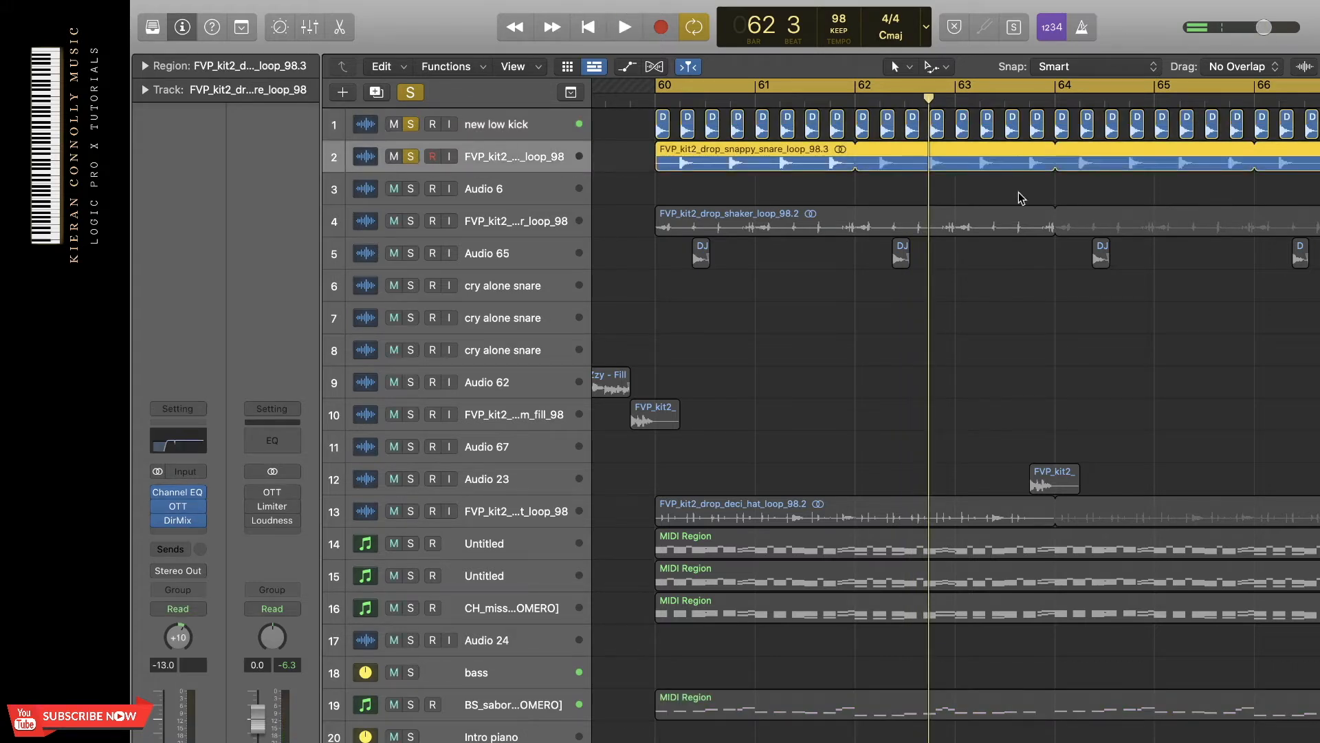
key(space)
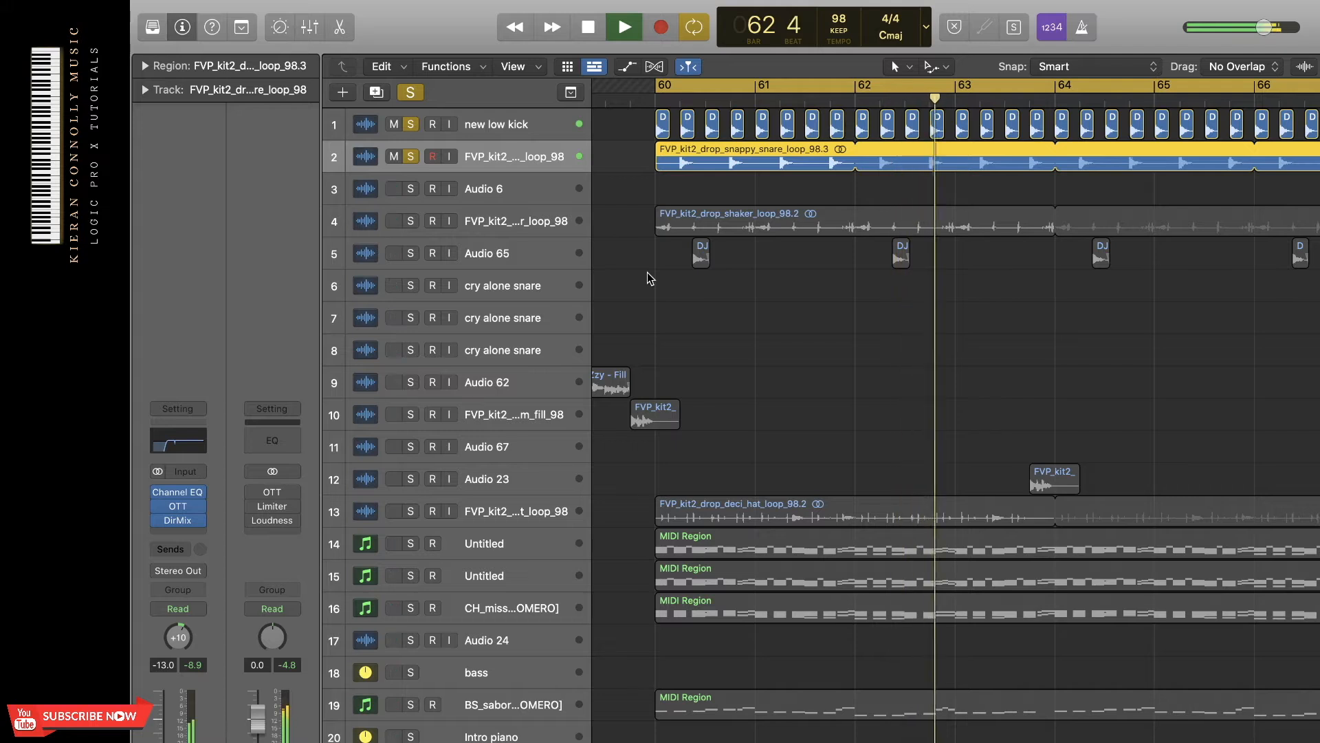
key(space)
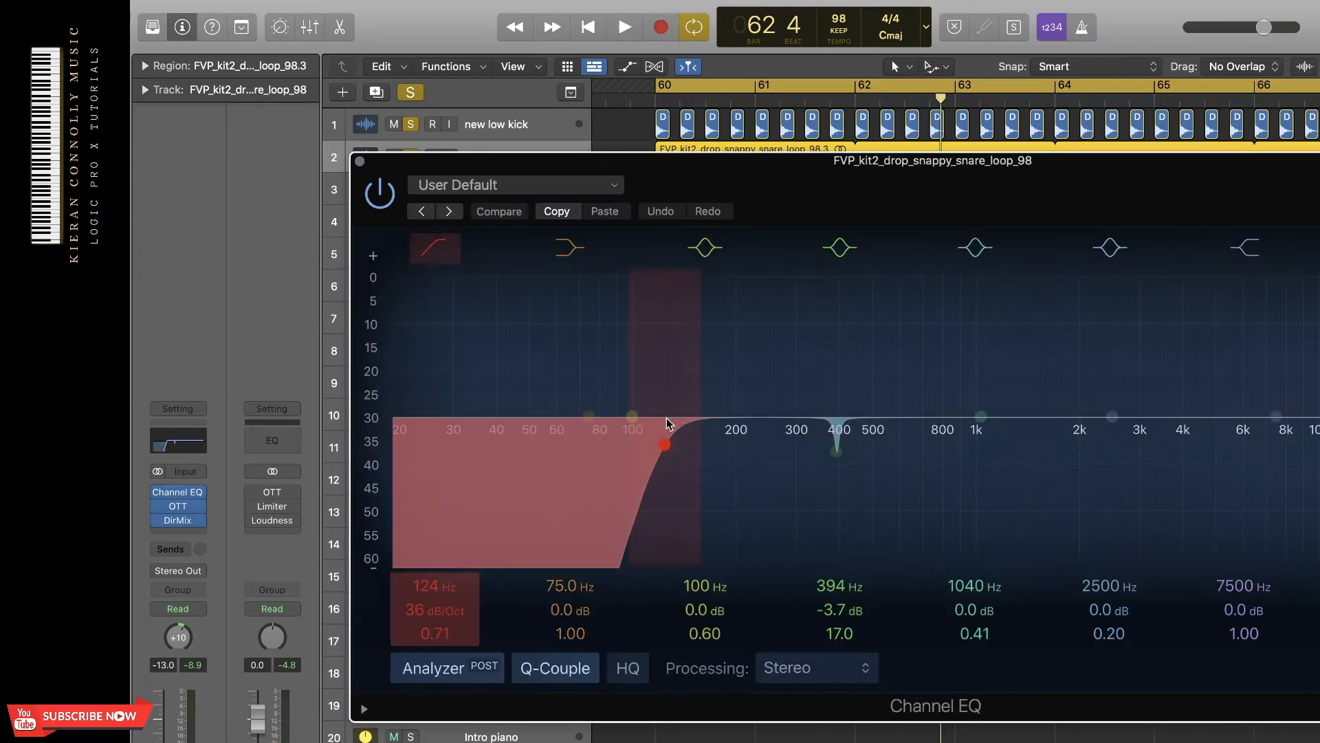
Review the Channel EQ and Direction Mixer settings on the snappy snare loop track.
drag(736, 162, 671, 145)
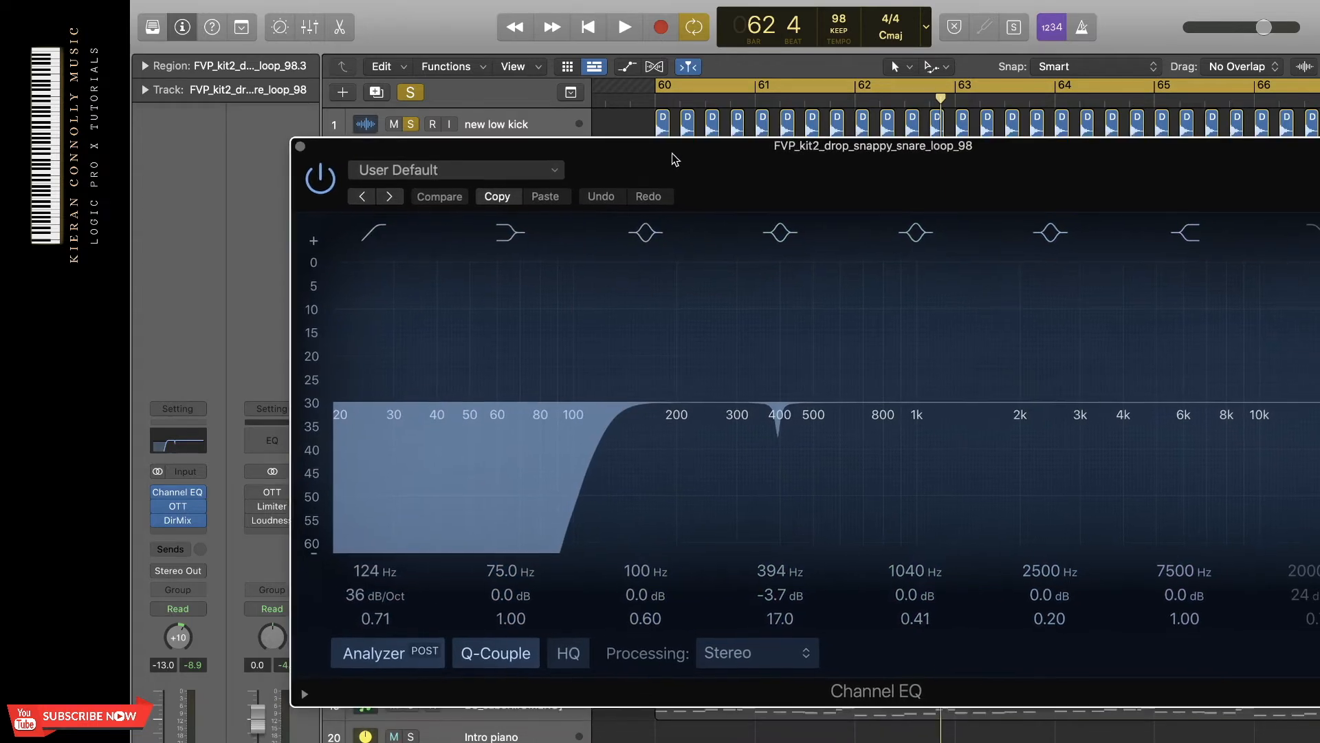
click(295, 146)
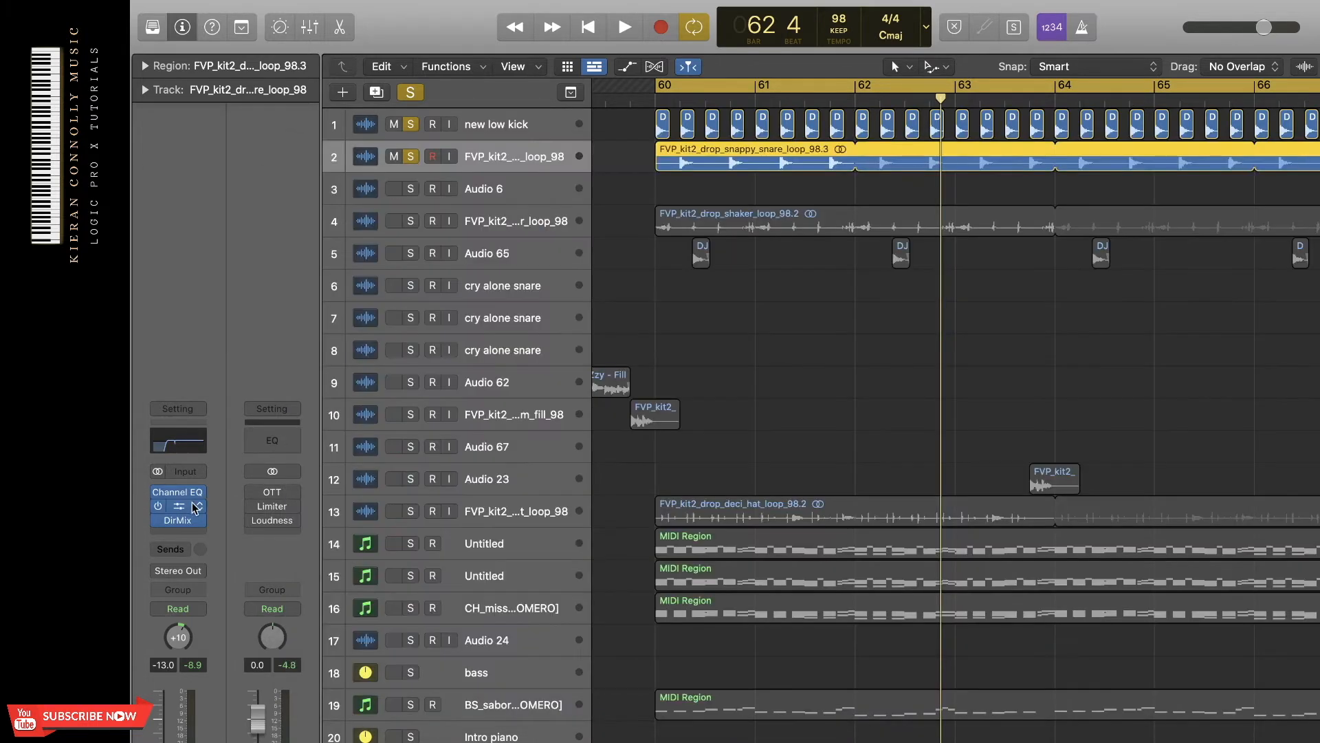
click(181, 520)
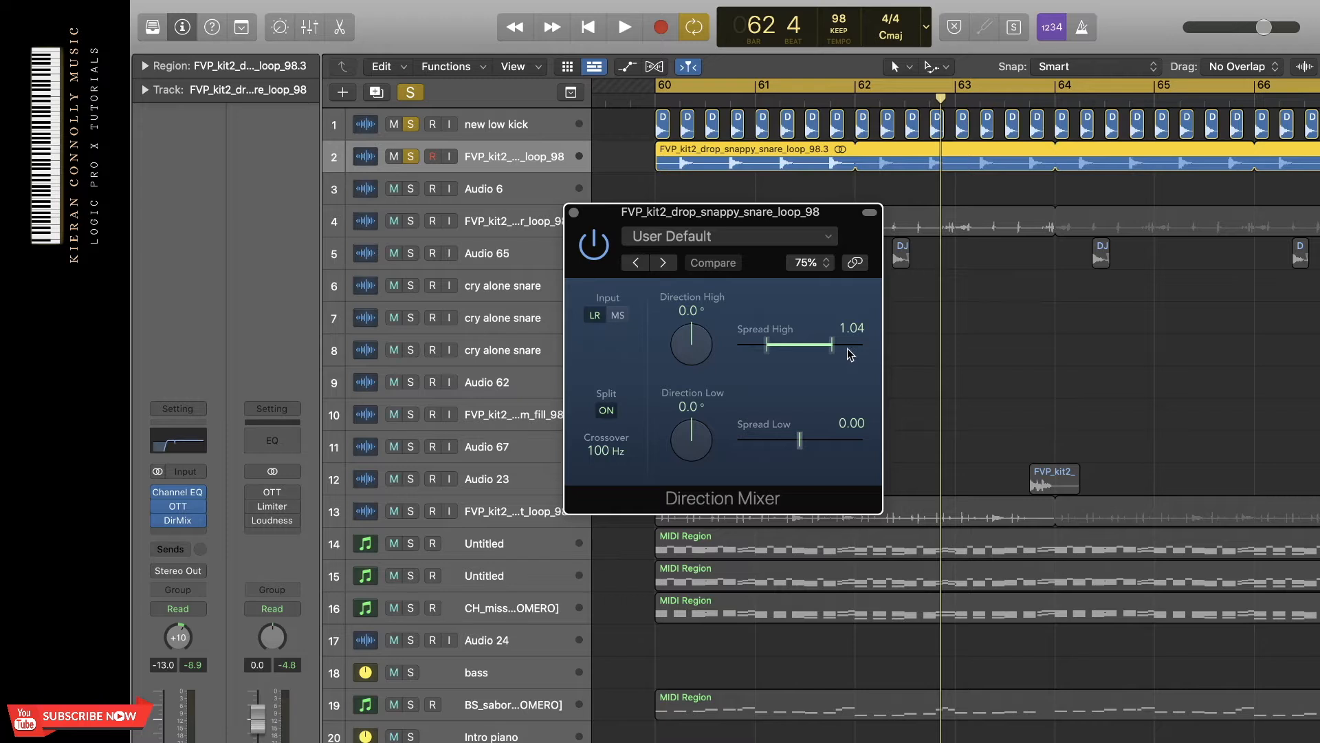
click(575, 214)
Select the shaker loop on track 4 and play it soloed on its own.
click(695, 224)
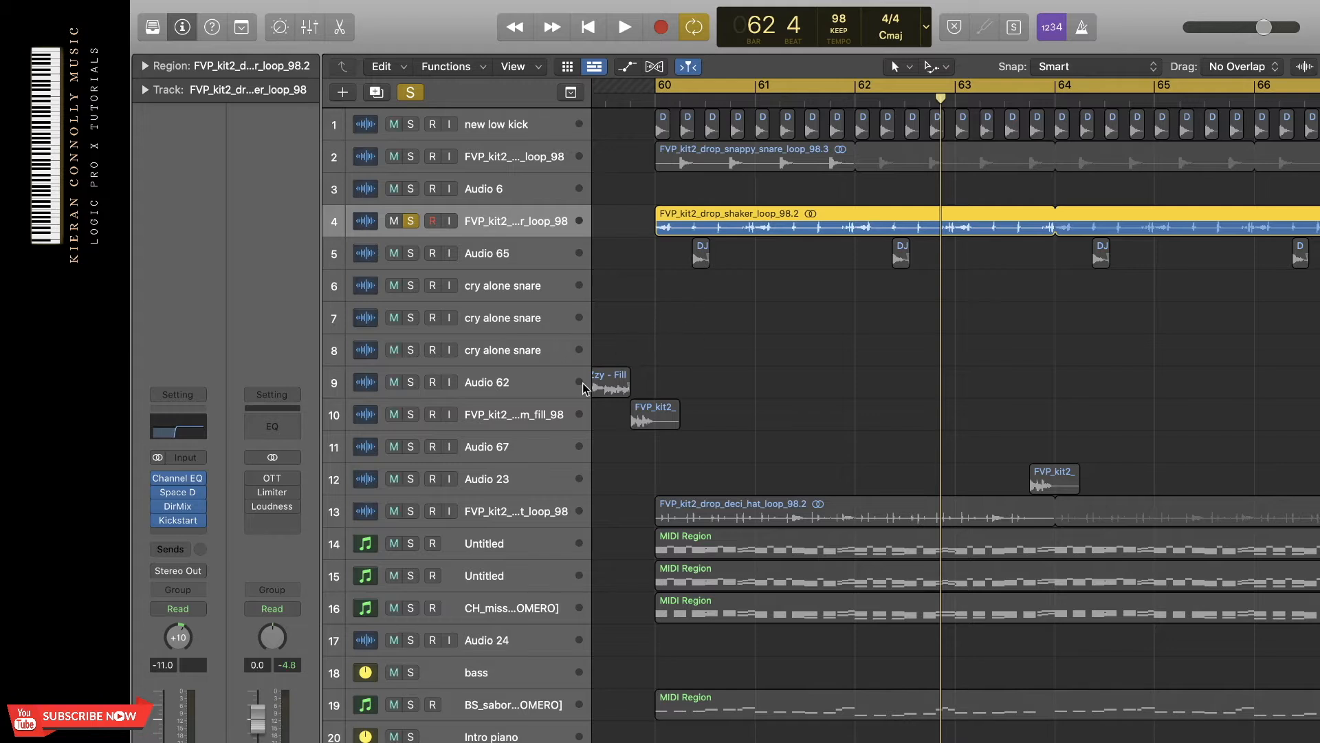
key(space)
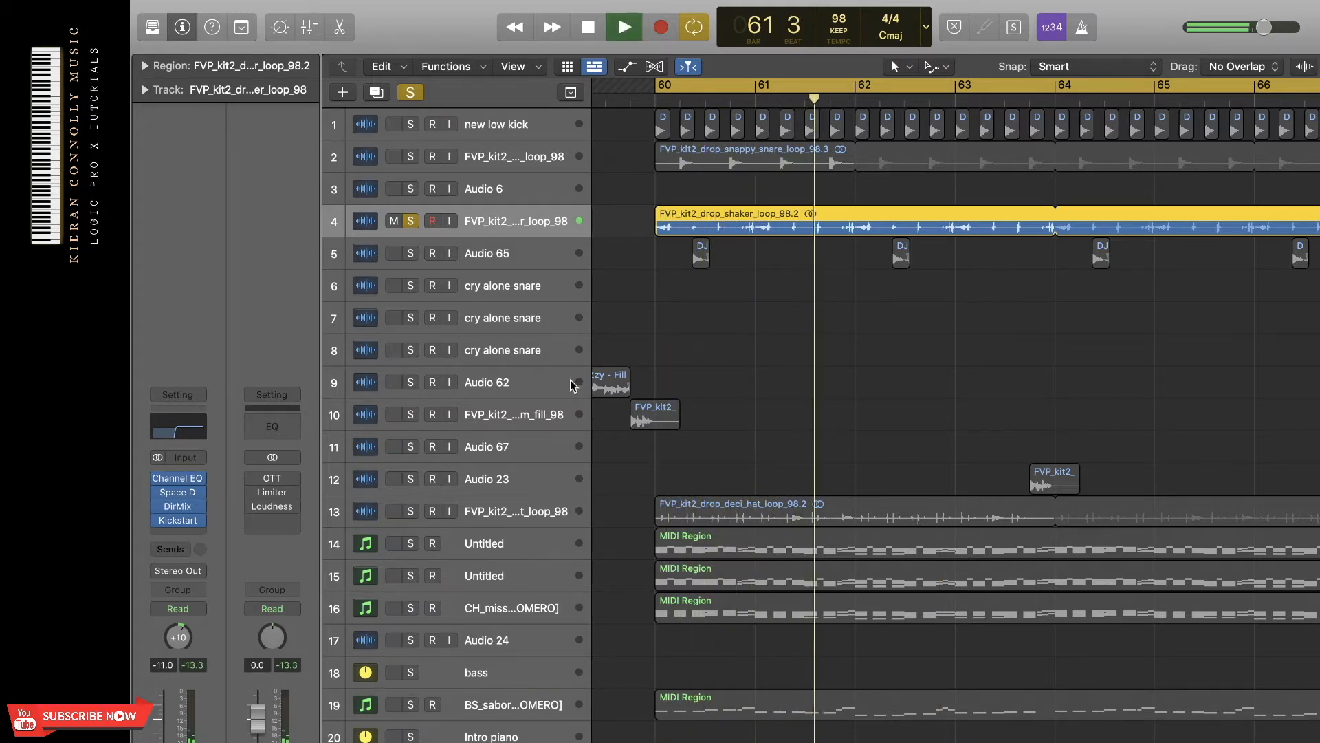
key(space)
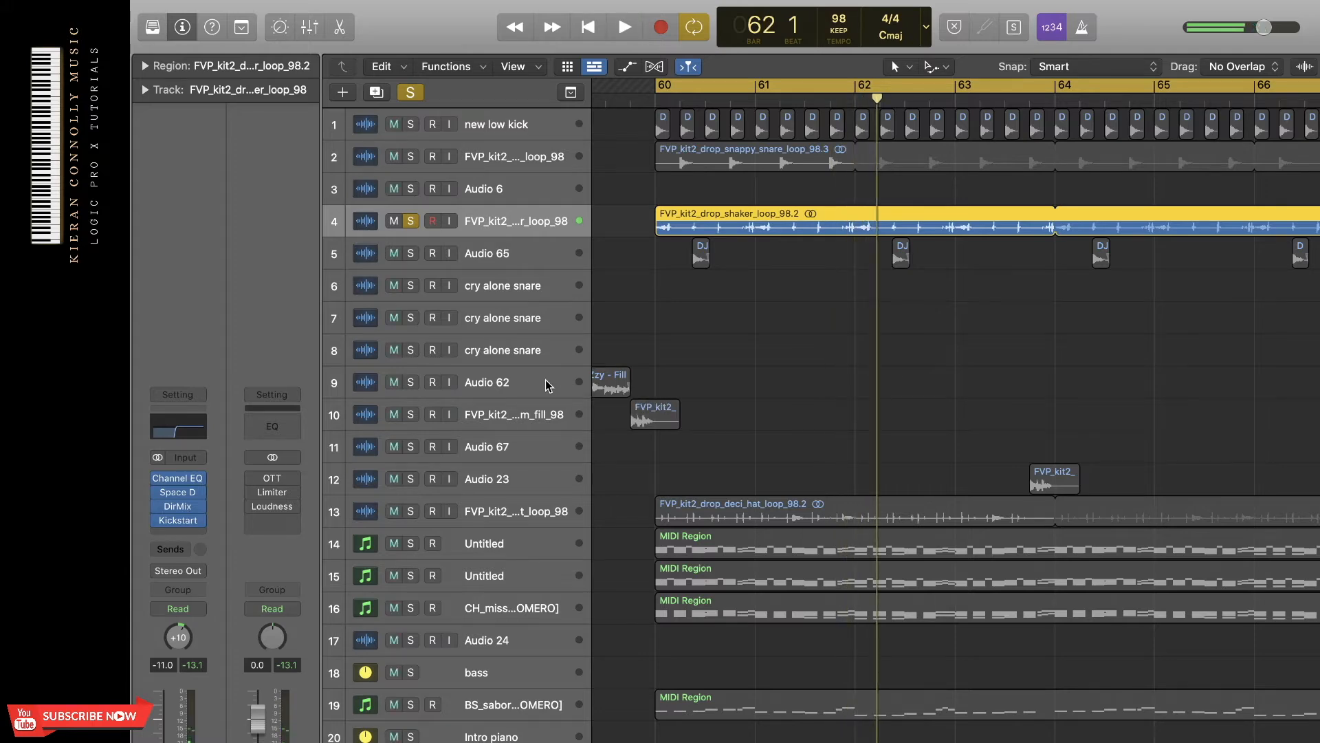
Review the Channel EQ, Kickstart and Space Designer settings on the shaker loop track.
click(198, 443)
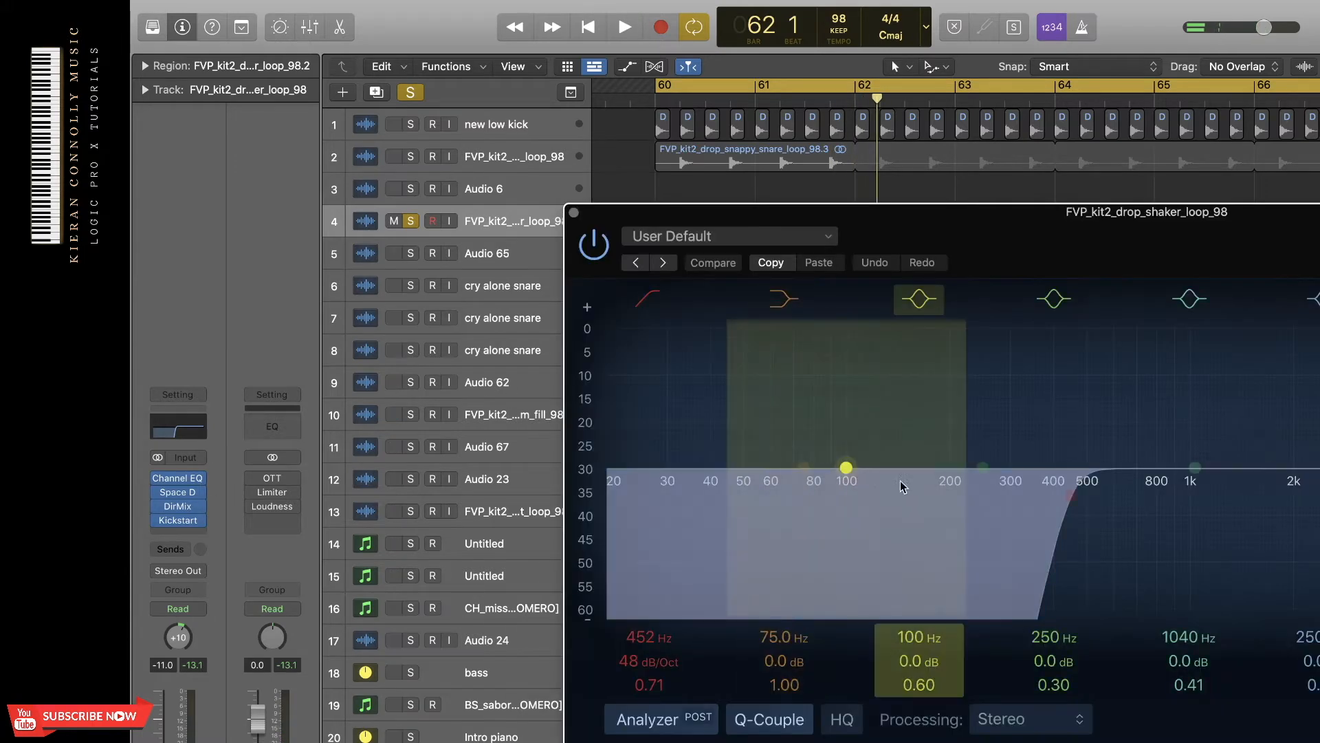
click(565, 209)
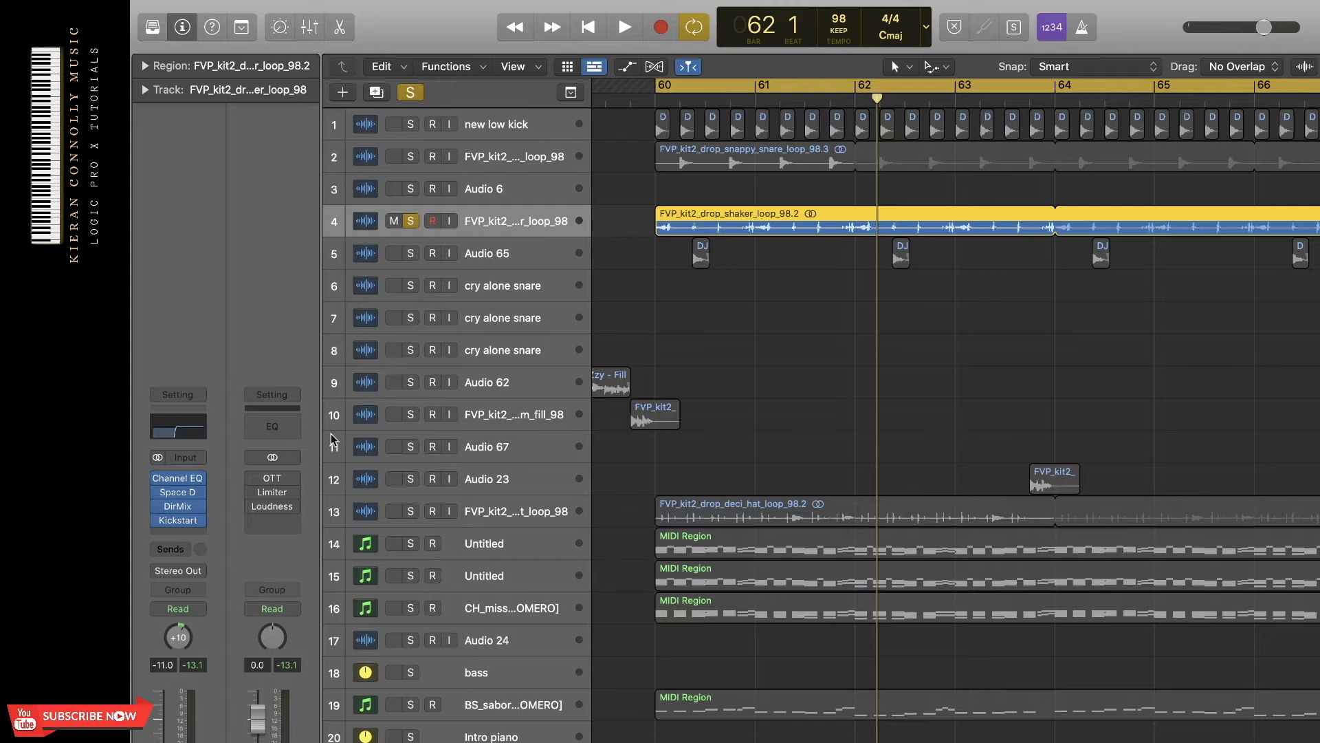
click(177, 520)
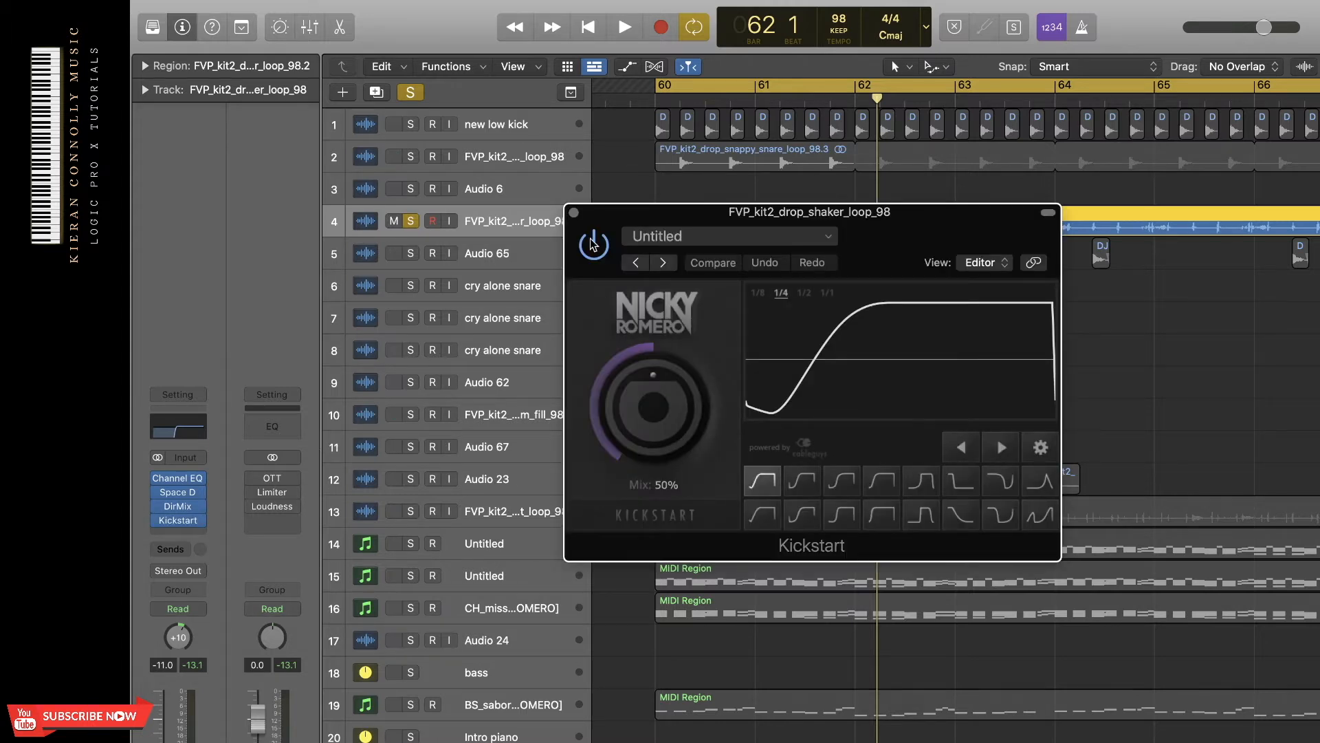
click(573, 213)
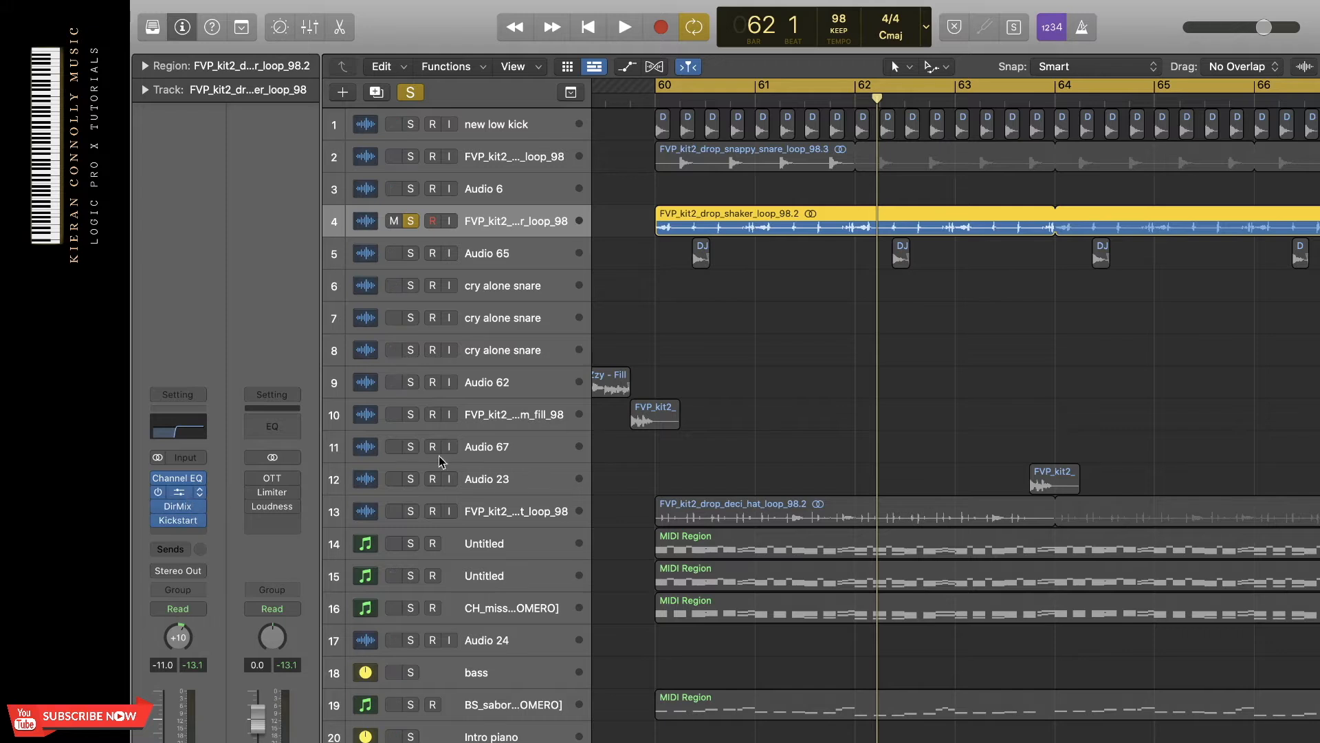
click(181, 492)
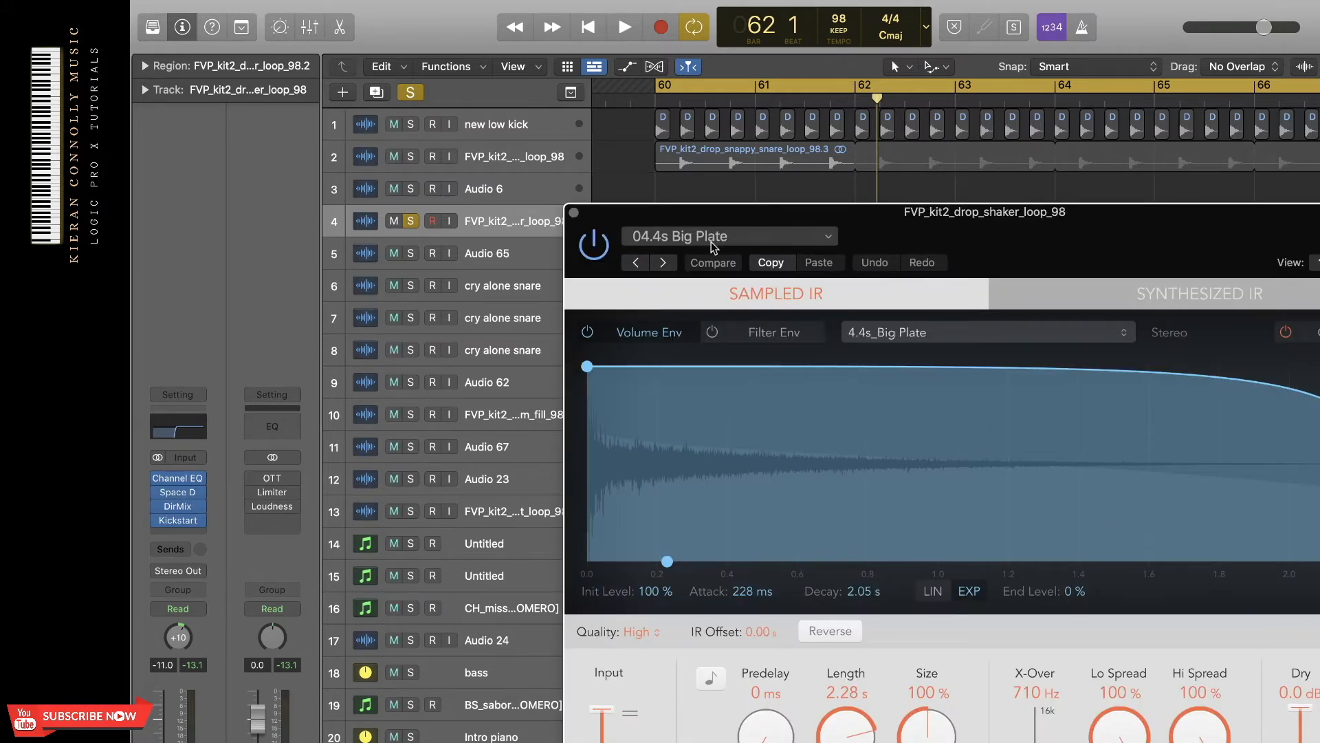
click(574, 212)
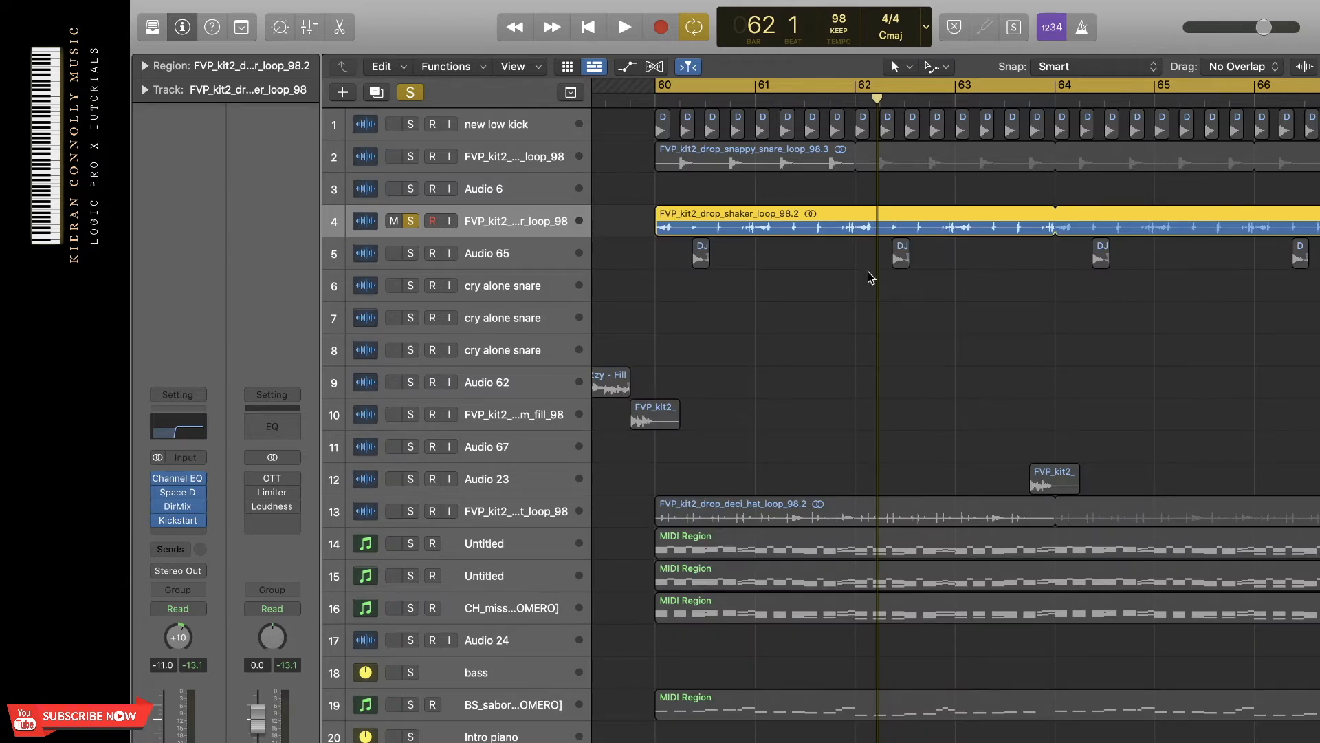
Move the solo from the shaker loop to the Audio 65 track and play it on its own.
click(501, 260)
click(410, 253)
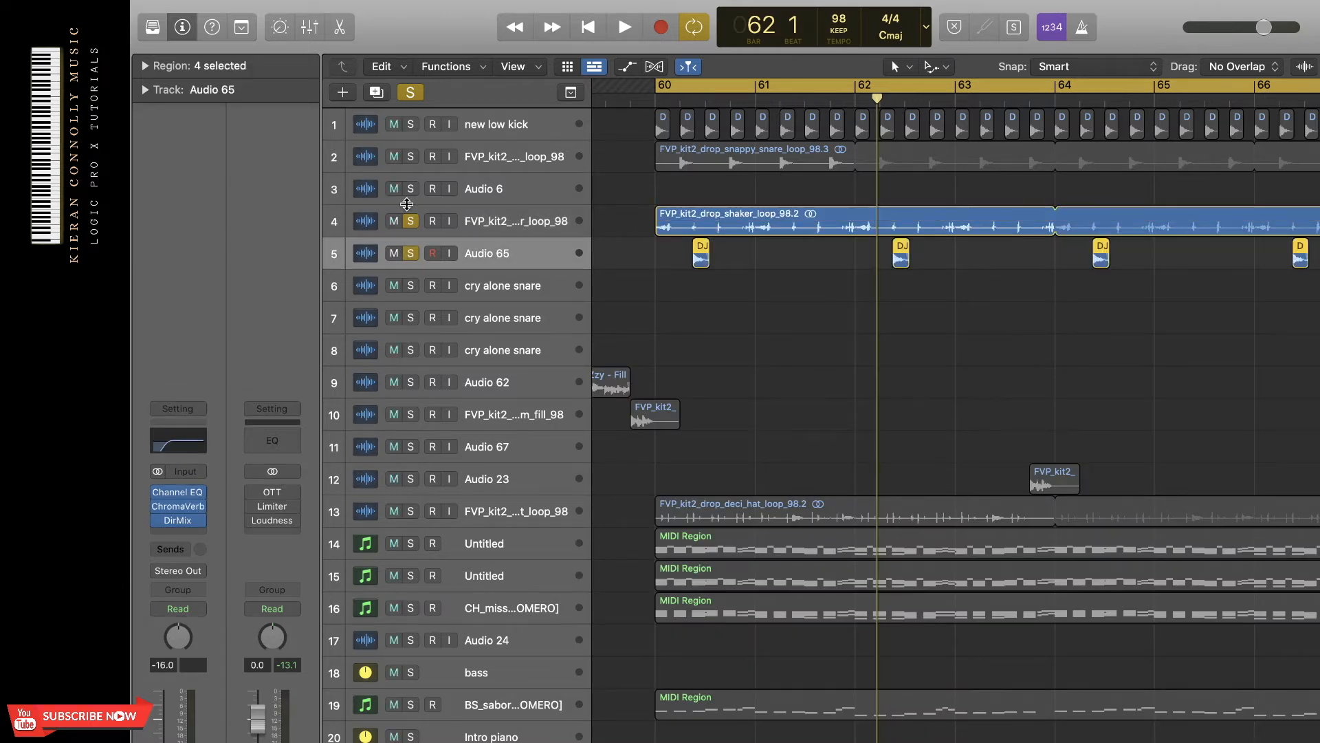
click(411, 221)
key(space)
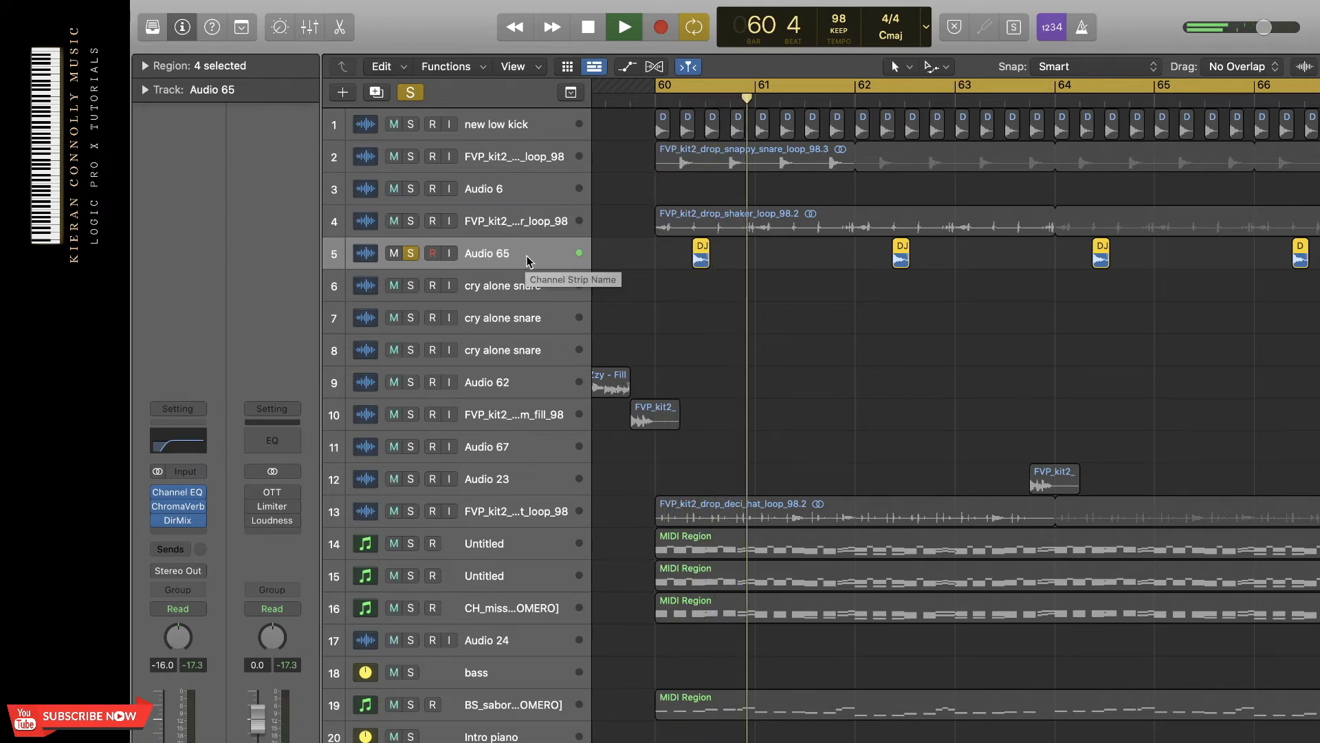
key(space)
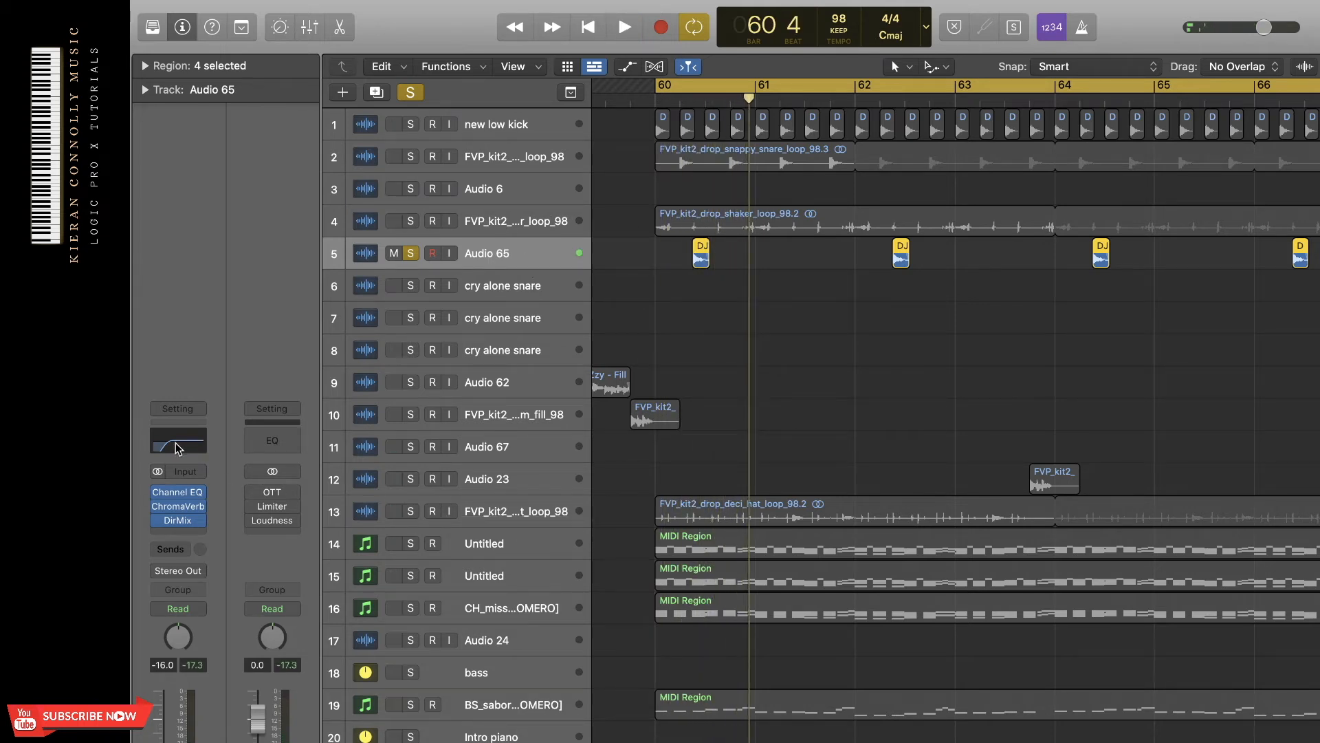
Review the ChromaVerb settings on the Audio 65 track.
click(177, 506)
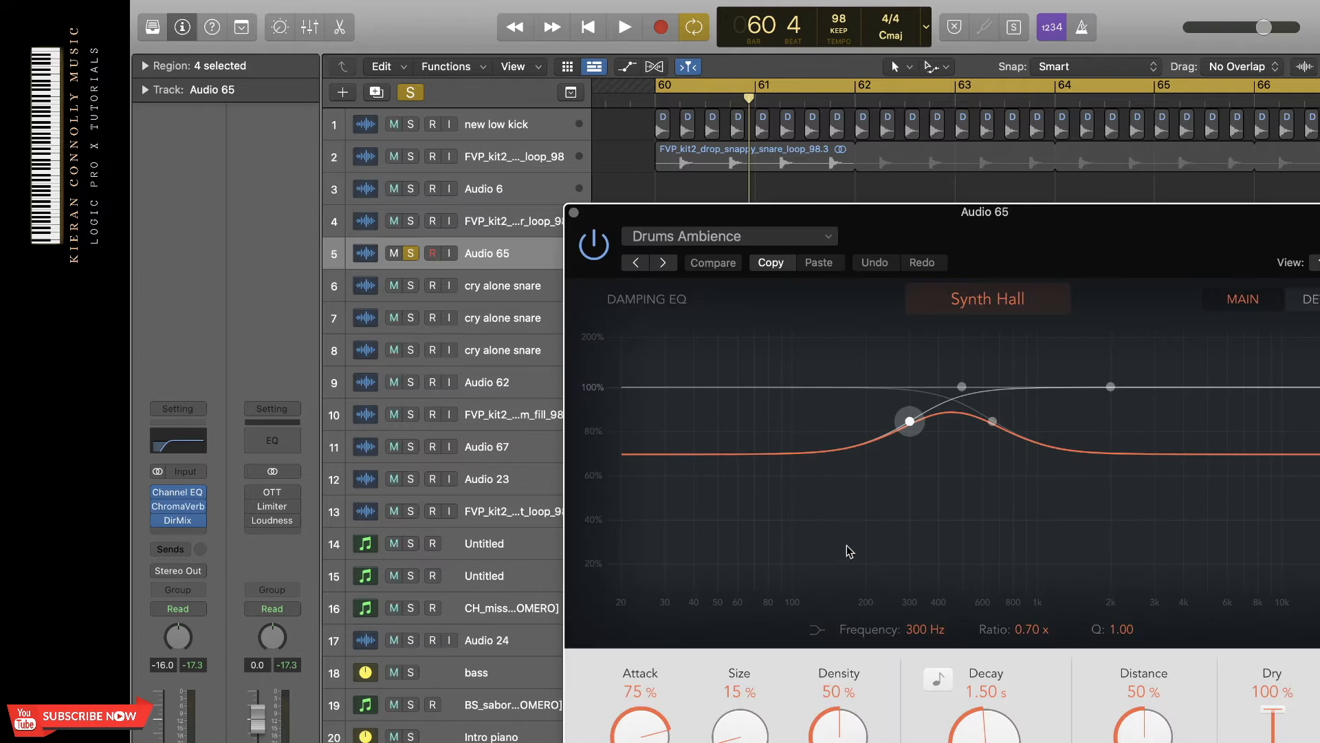
drag(1054, 262, 1003, 194)
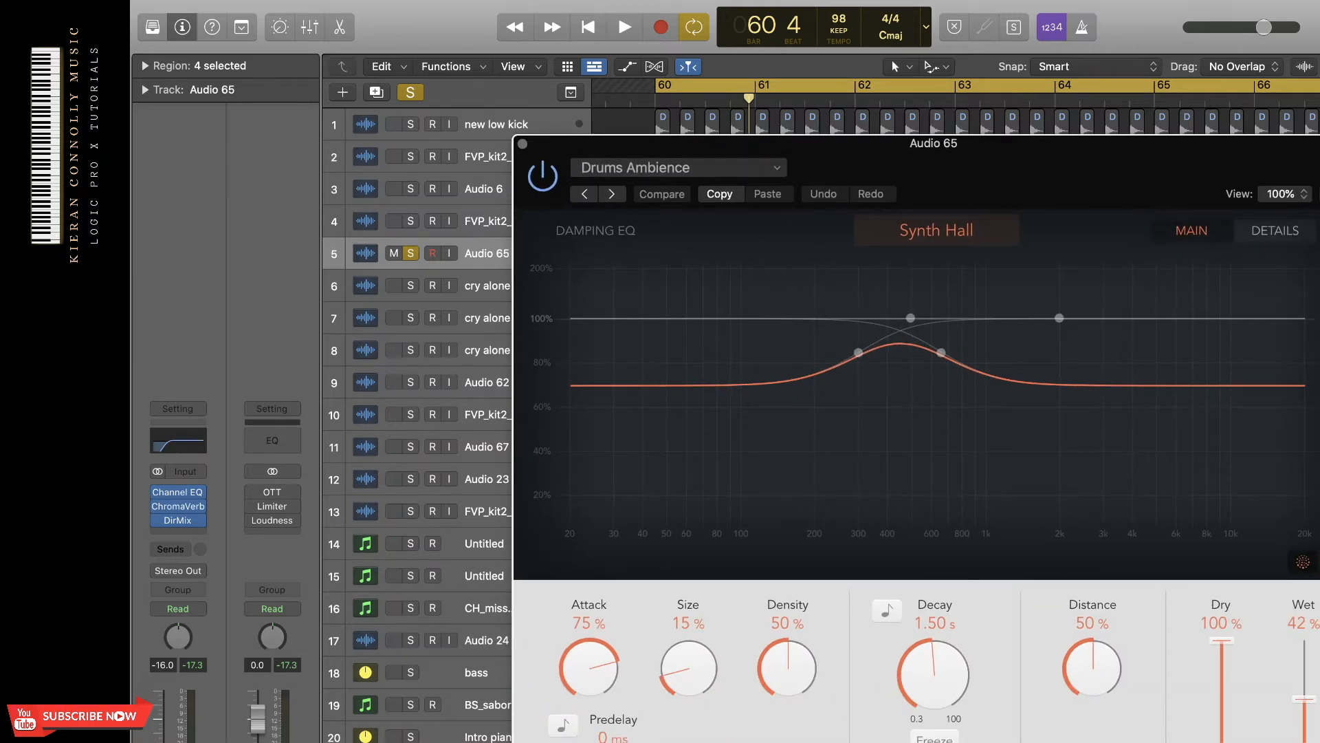
click(522, 144)
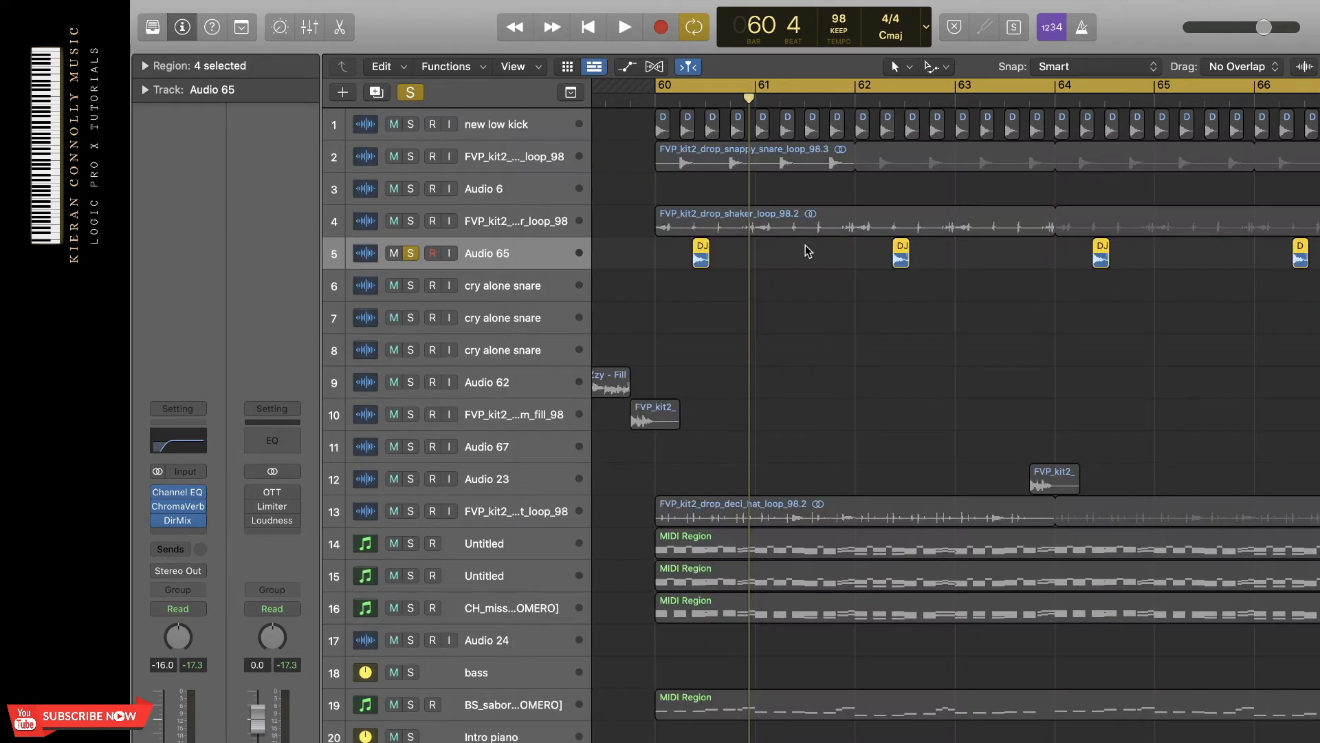
Move the solo from Audio 65 to the deci hat loop on track 13 and play it on its own.
click(483, 509)
click(412, 254)
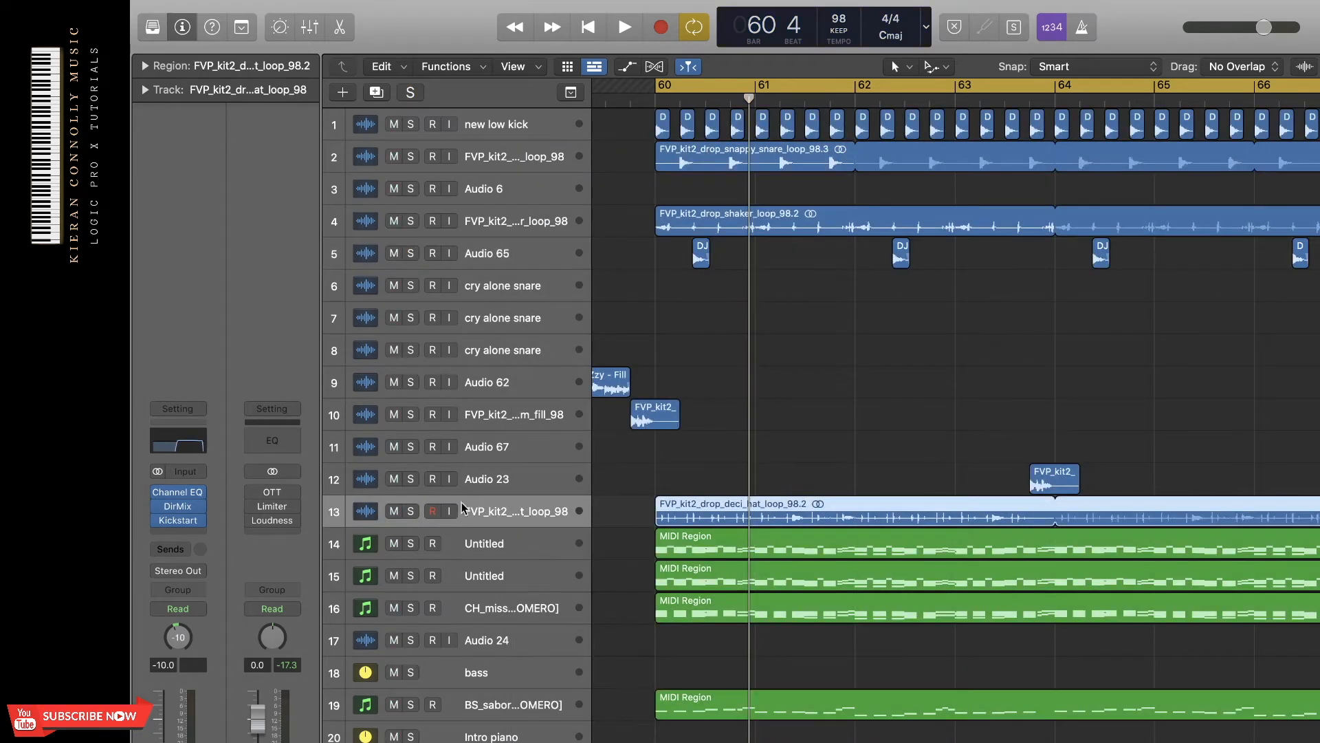
click(410, 511)
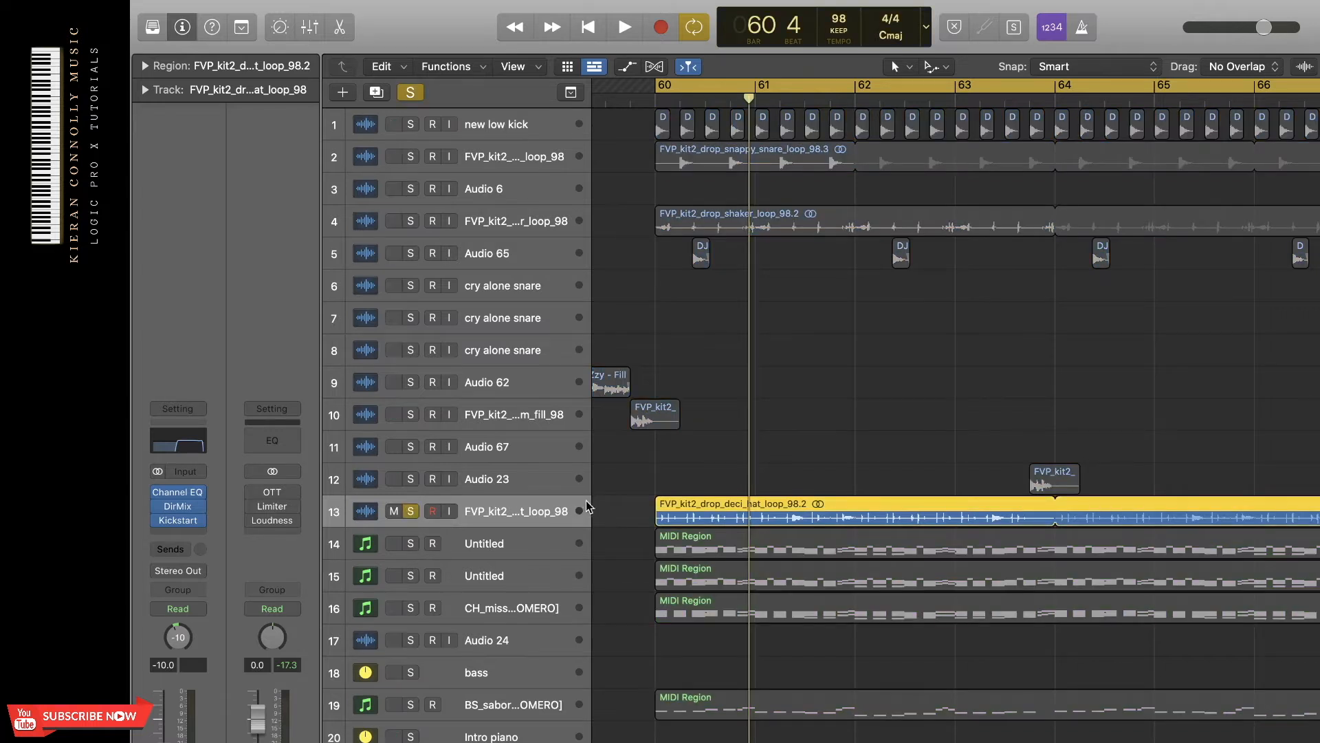
key(space)
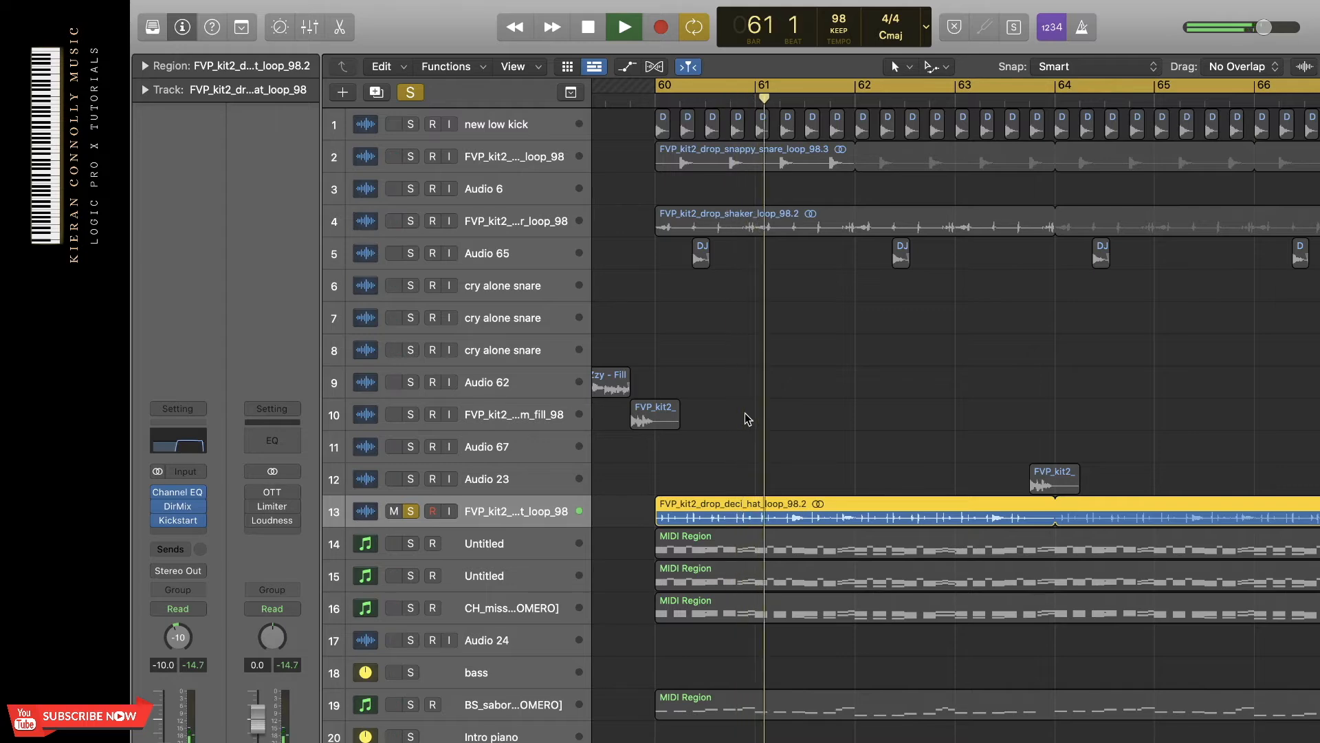
key(space)
Review all the Channel EQ bands on the deci hat loop track.
click(183, 446)
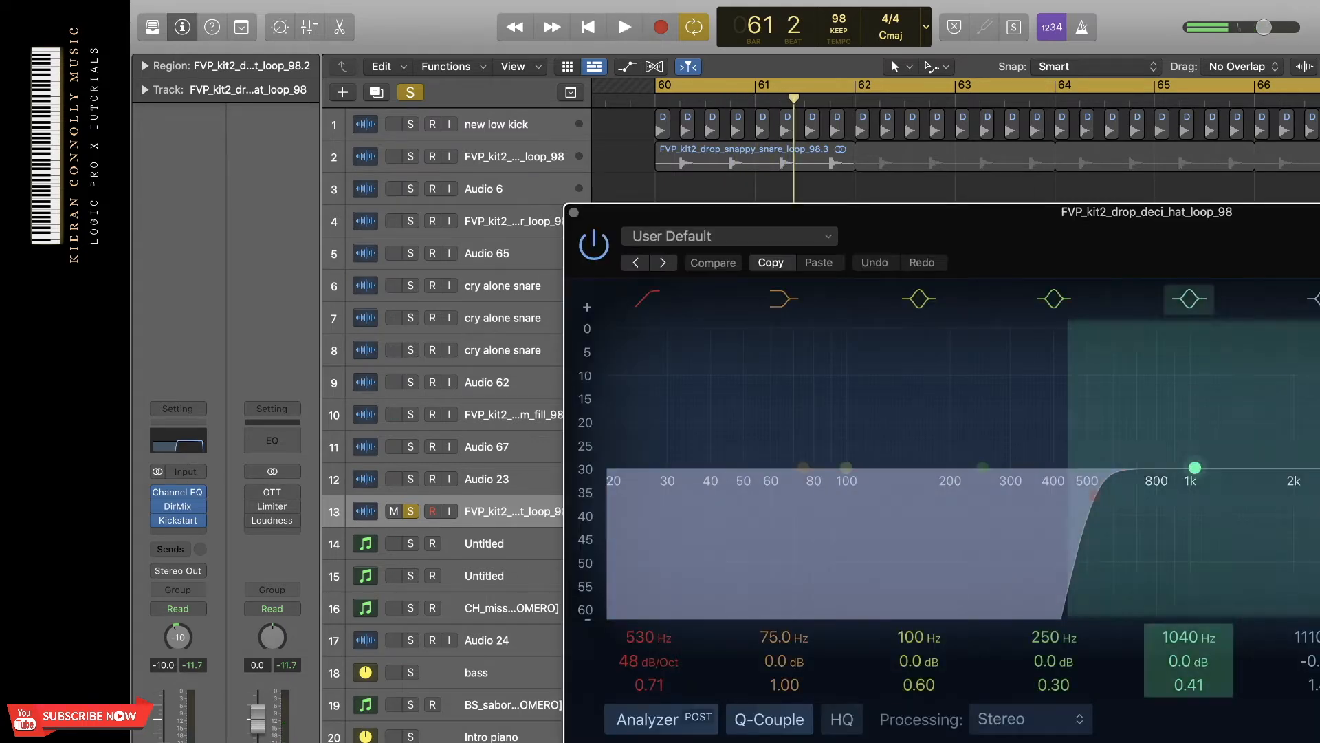
drag(1304, 261, 1123, 253)
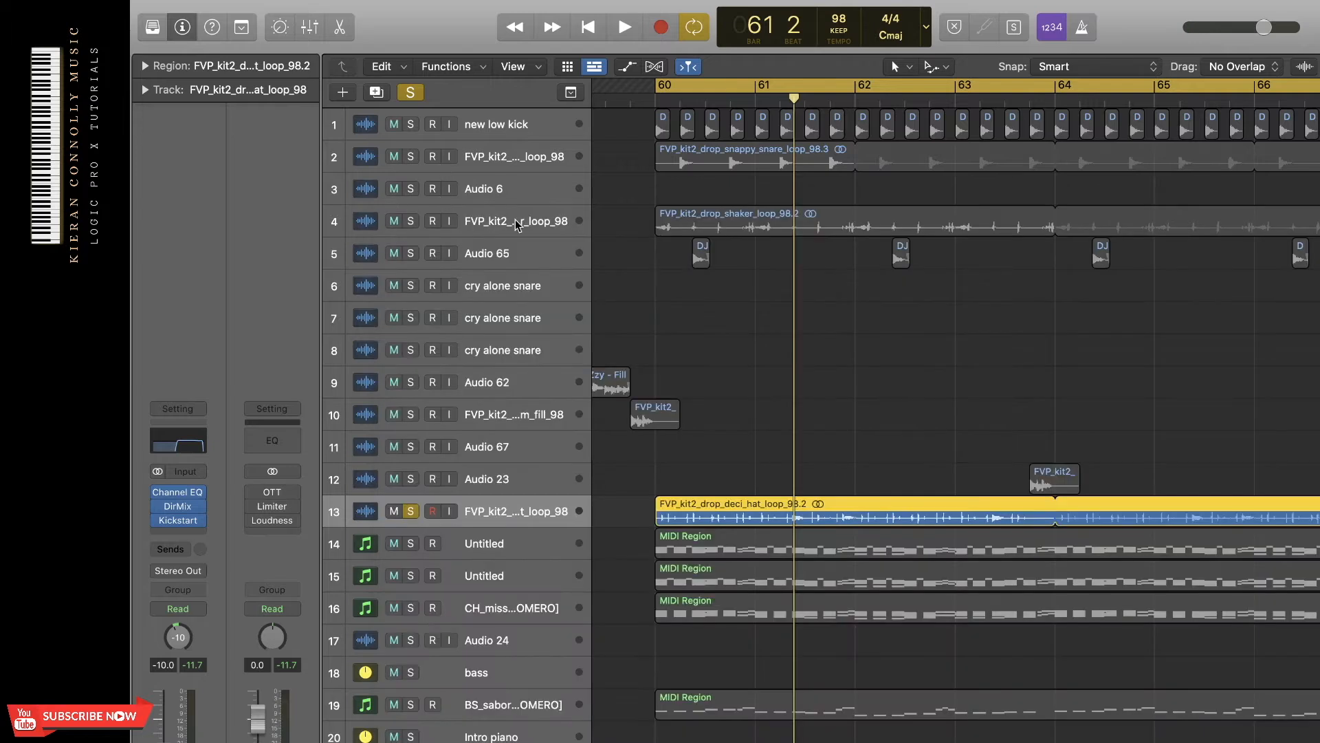
click(392, 203)
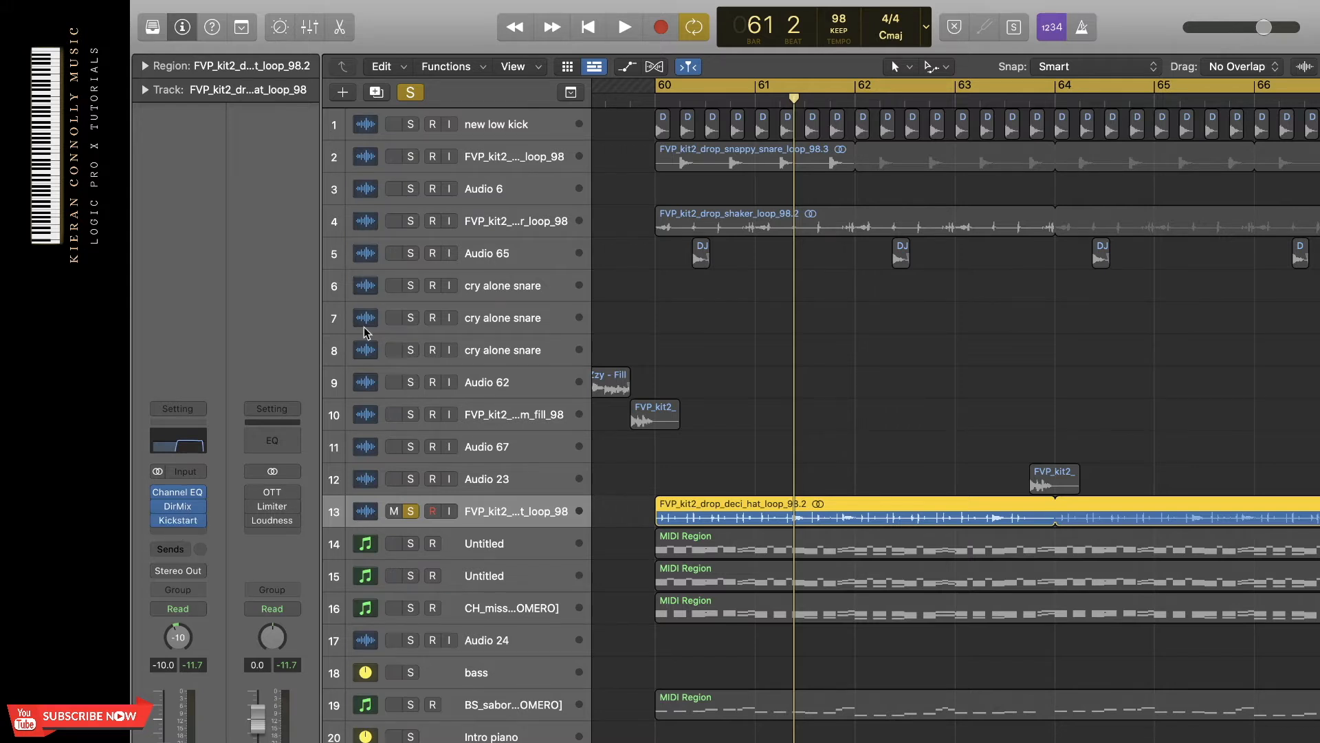
Add tracks 1 to 5 to the soloed deci hat loop and play the drum elements together.
drag(410, 124, 410, 253)
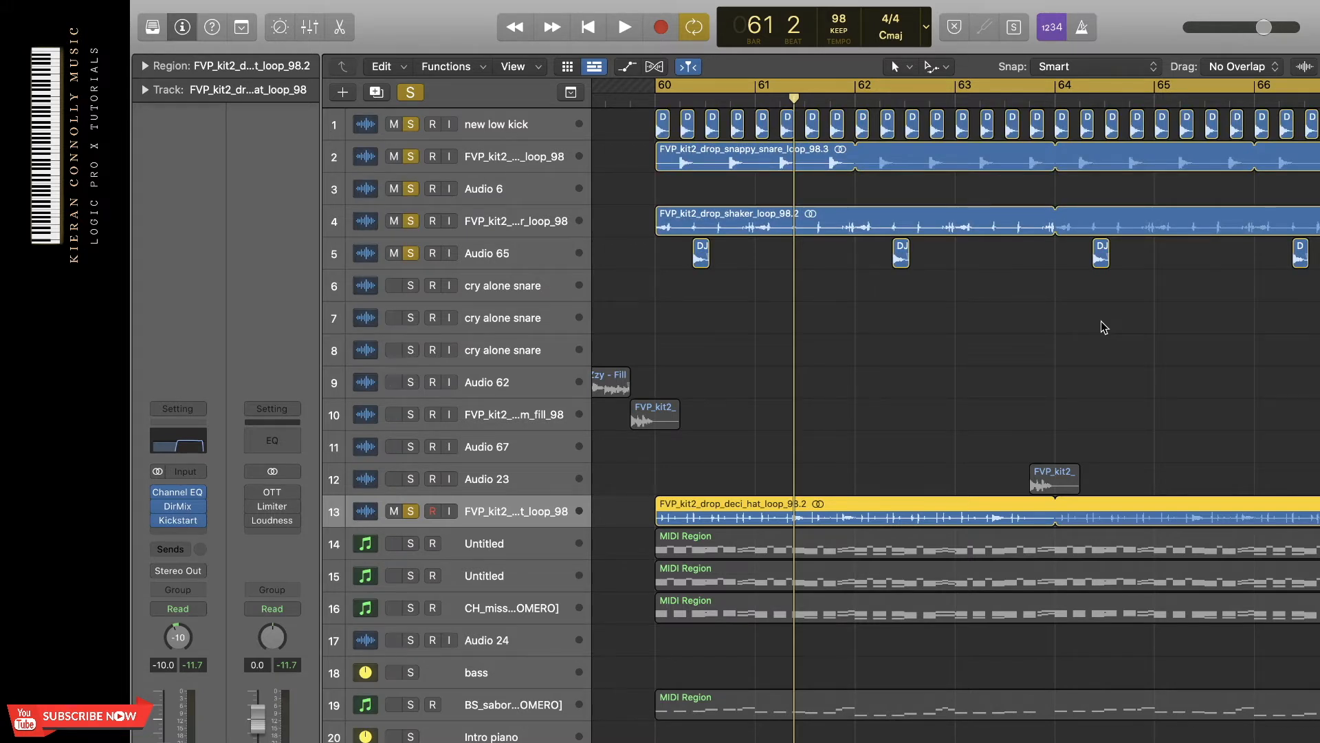
key(space)
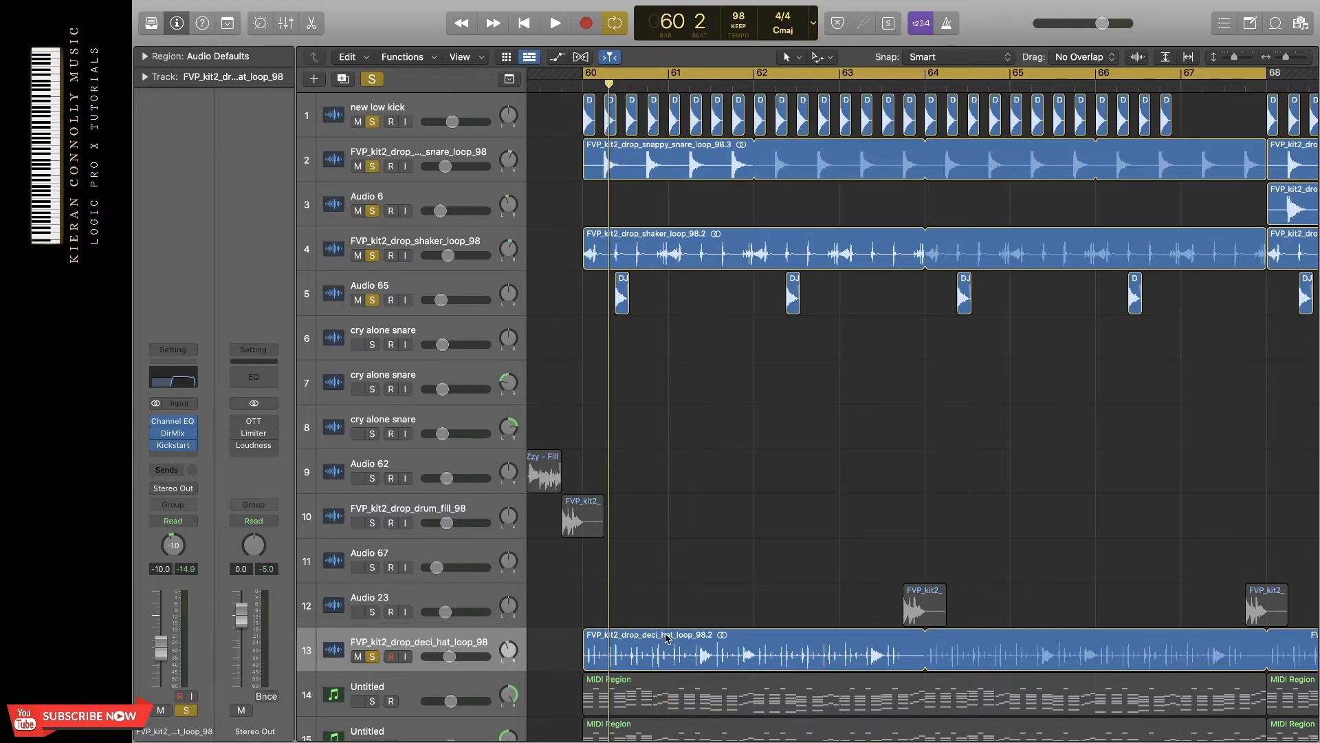
Examine the panning of the deci hat loop and the shaker loop, and play only those two loops soloed together.
drag(510, 651, 509, 657)
click(510, 260)
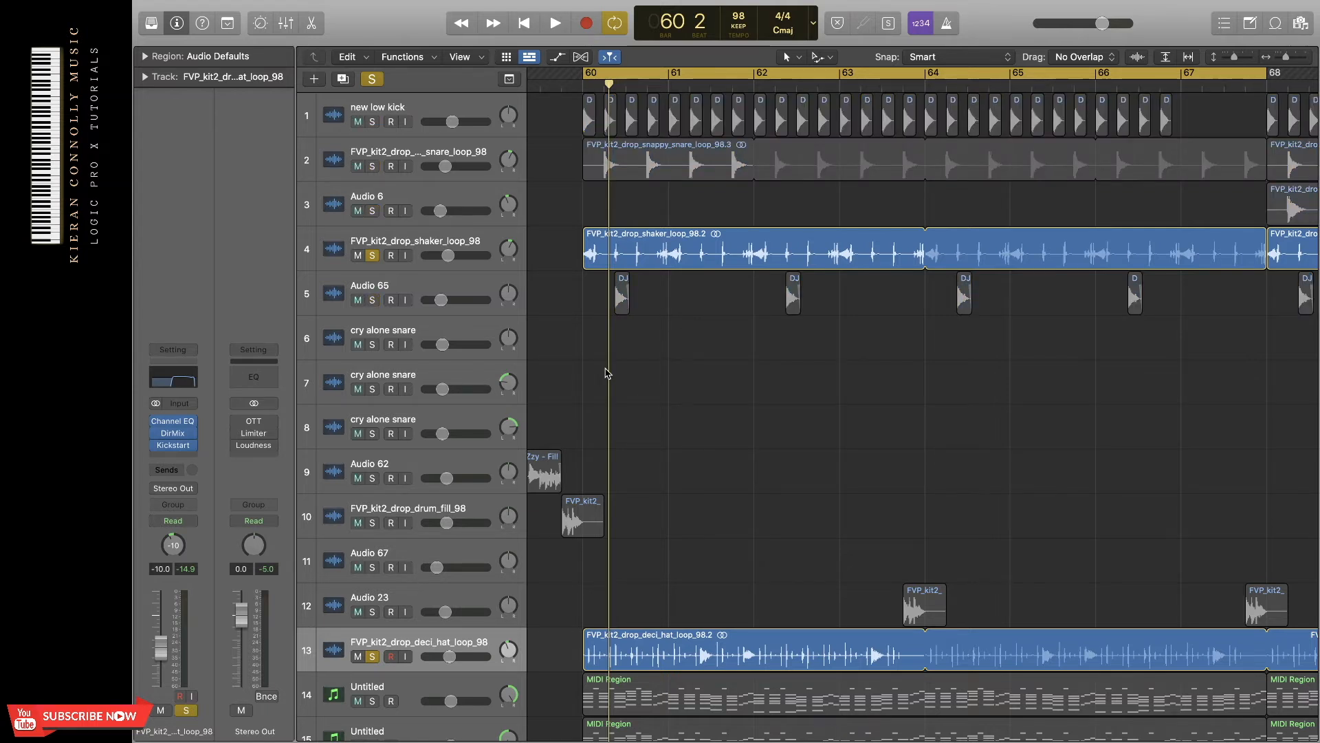
key(space)
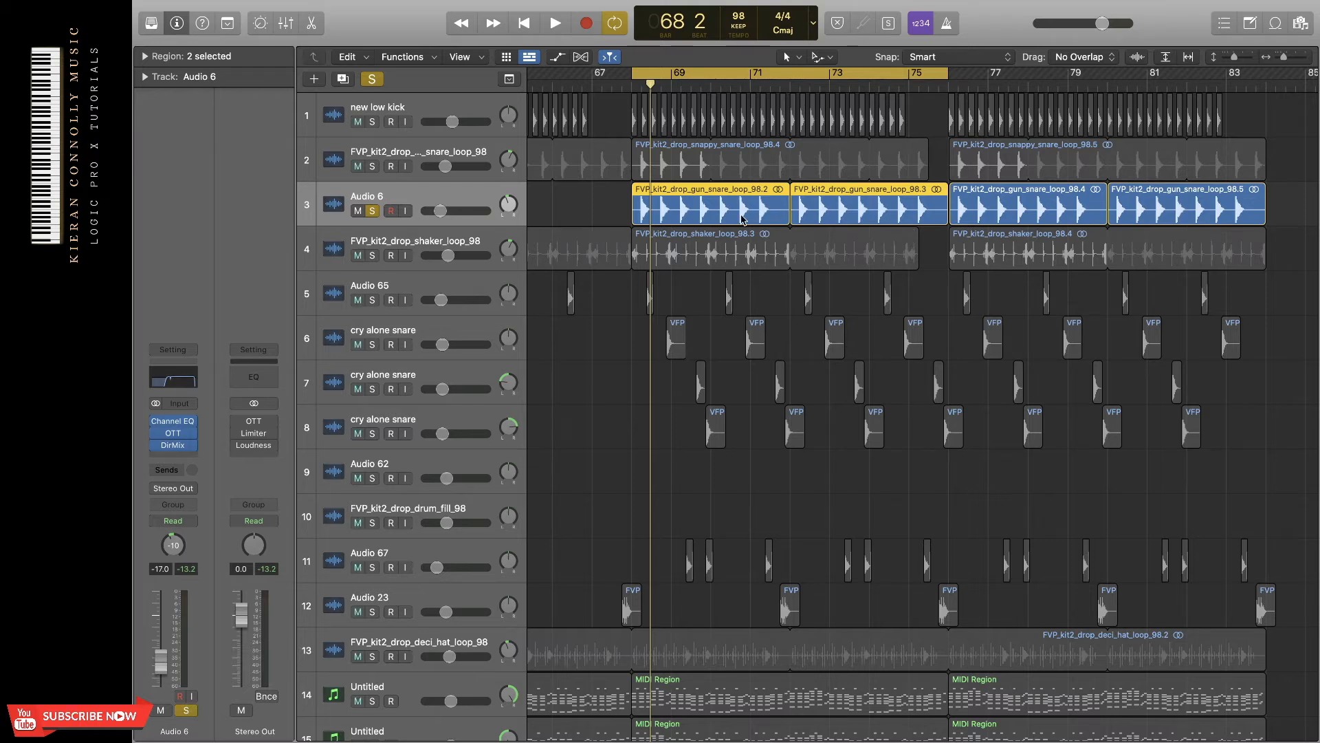
Play the soloed gun snare loop on track 3 and review its Channel EQ and Direction Mixer settings.
key(space)
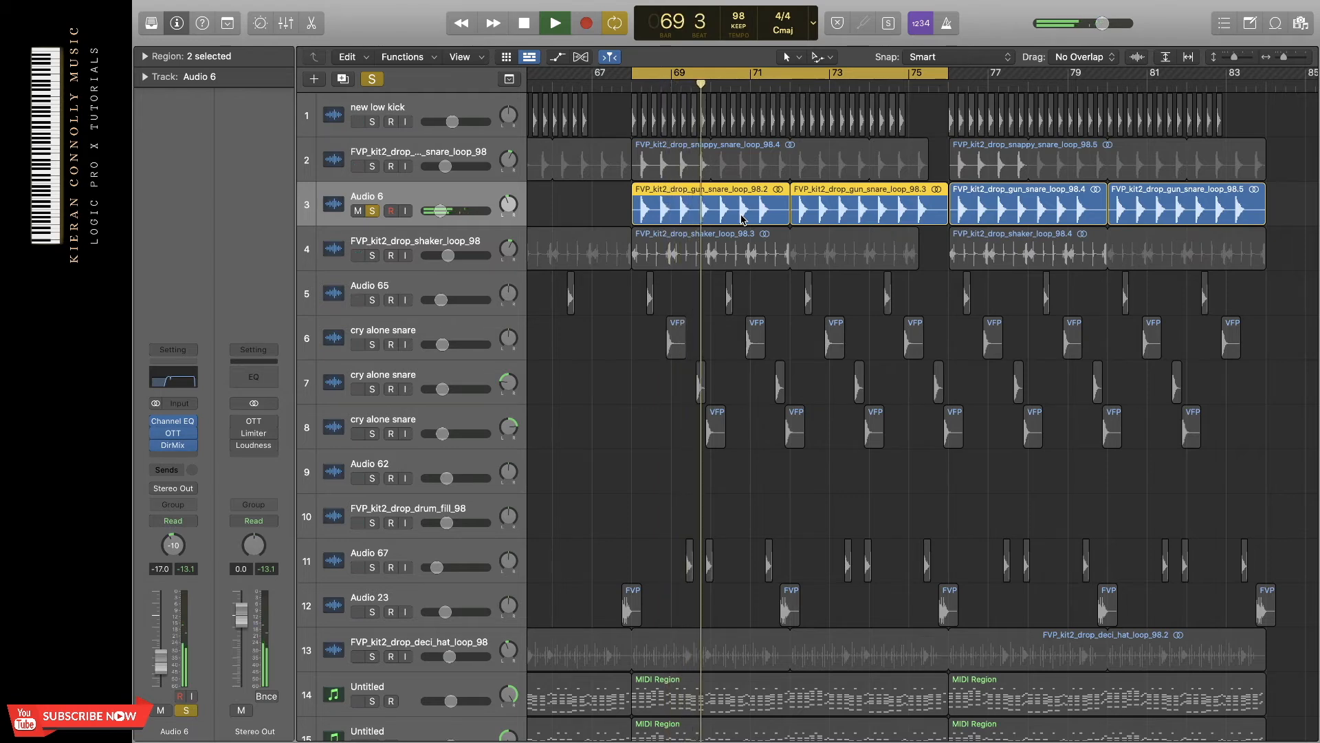
key(space)
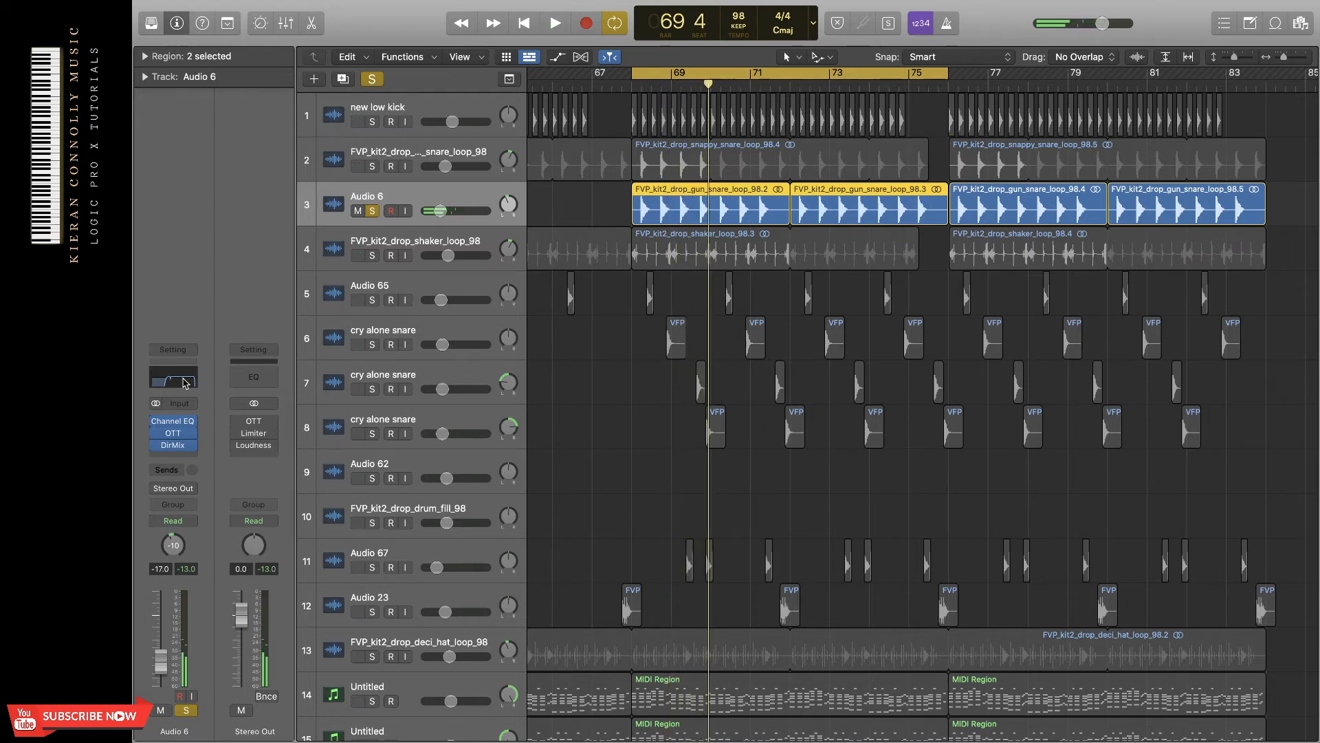
click(185, 383)
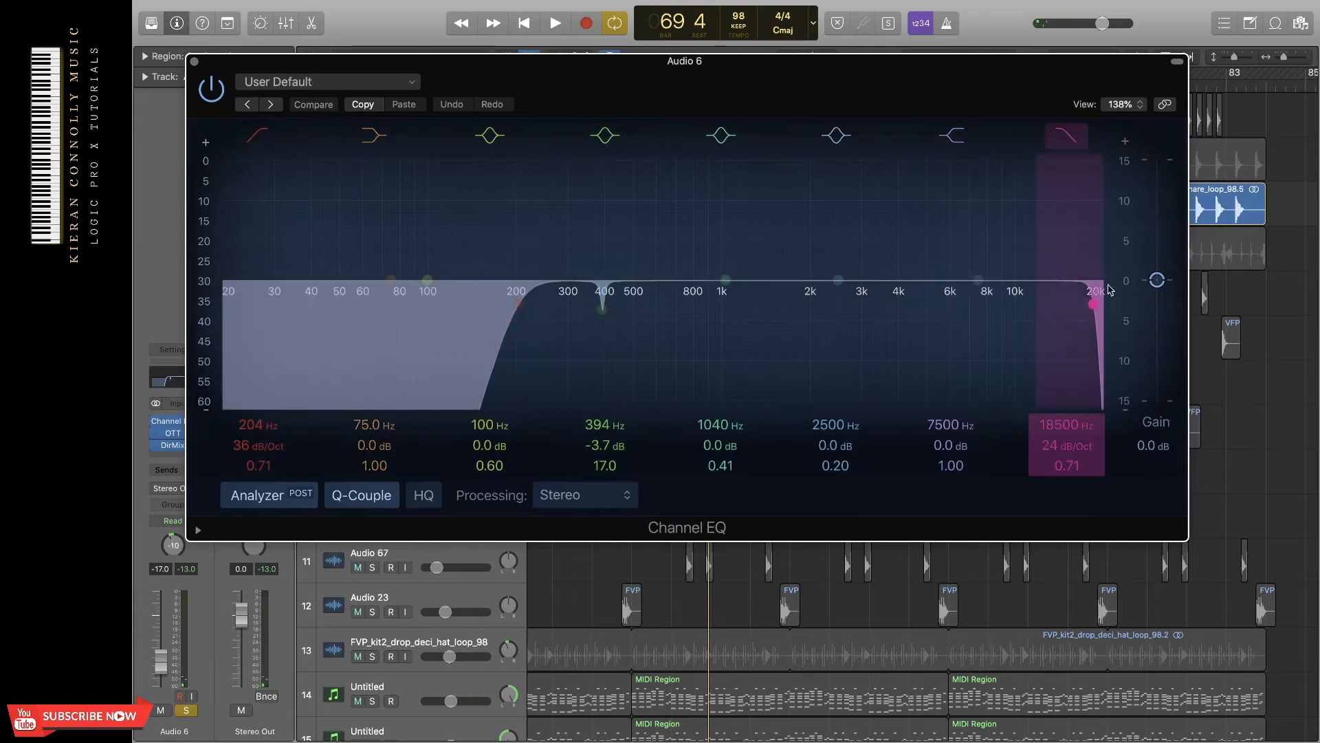
drag(698, 84, 692, 89)
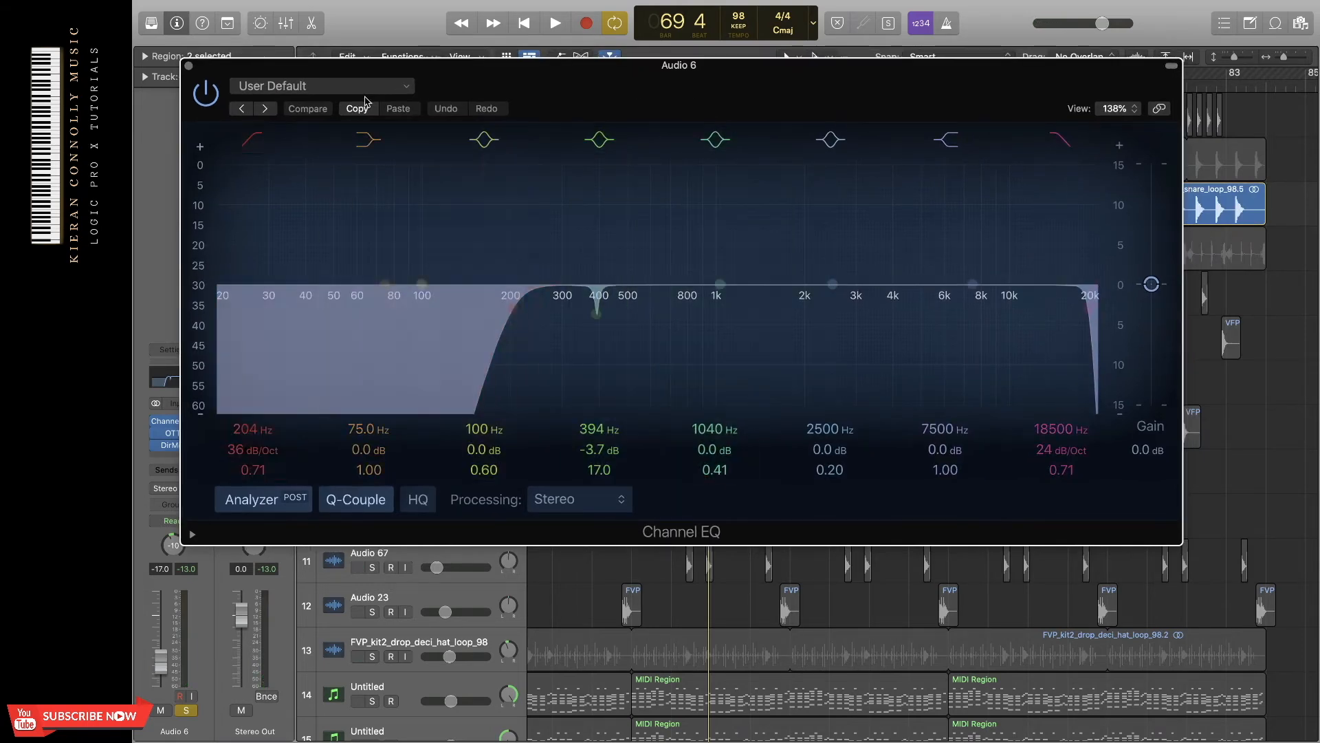
click(190, 66)
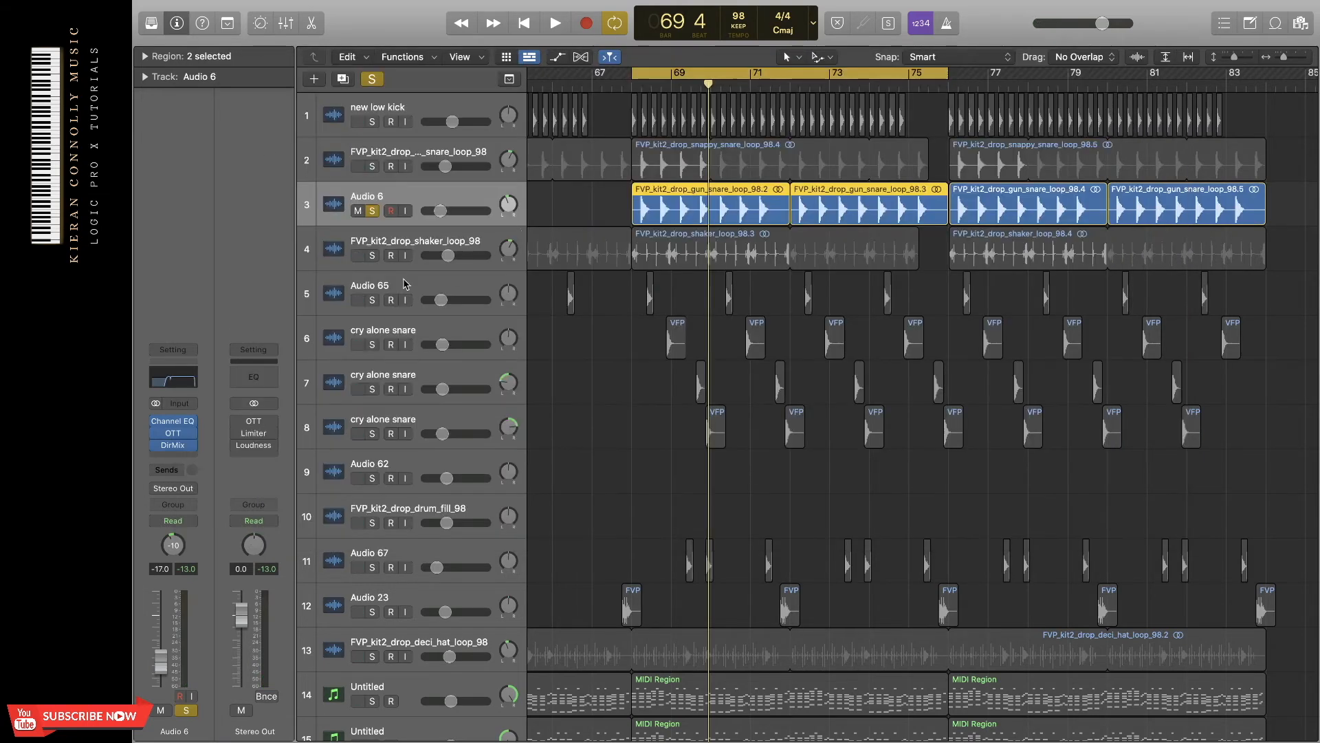
click(170, 447)
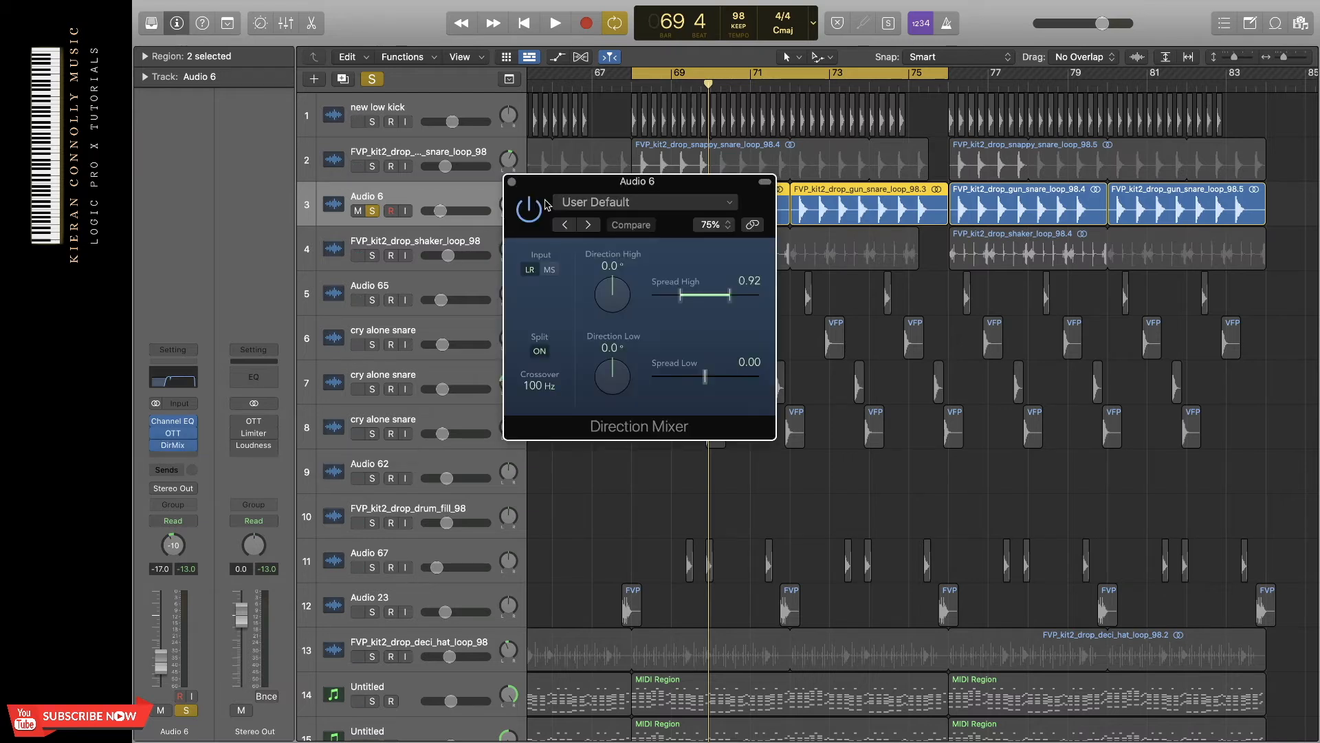
click(513, 183)
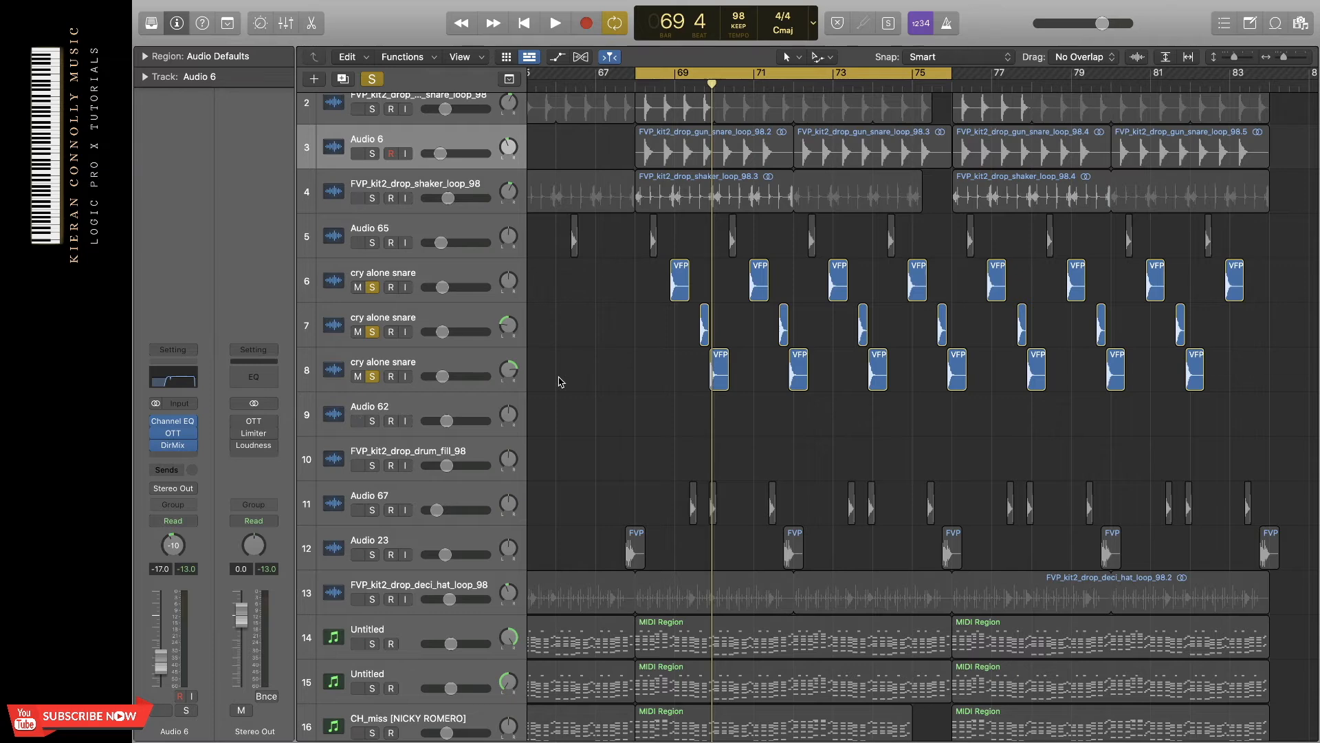
Play the three cry alone snare tracks soloed together with the kick.
scroll(561, 382, up, 2)
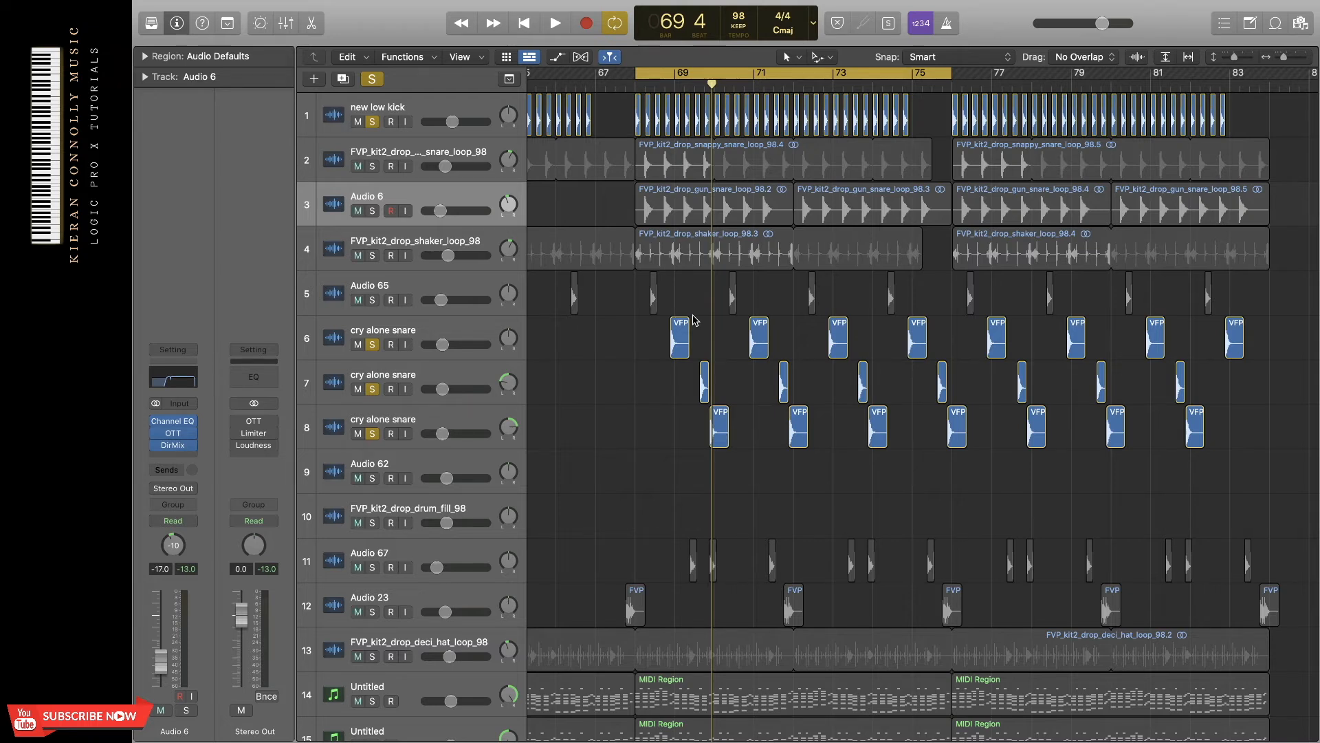
key(space)
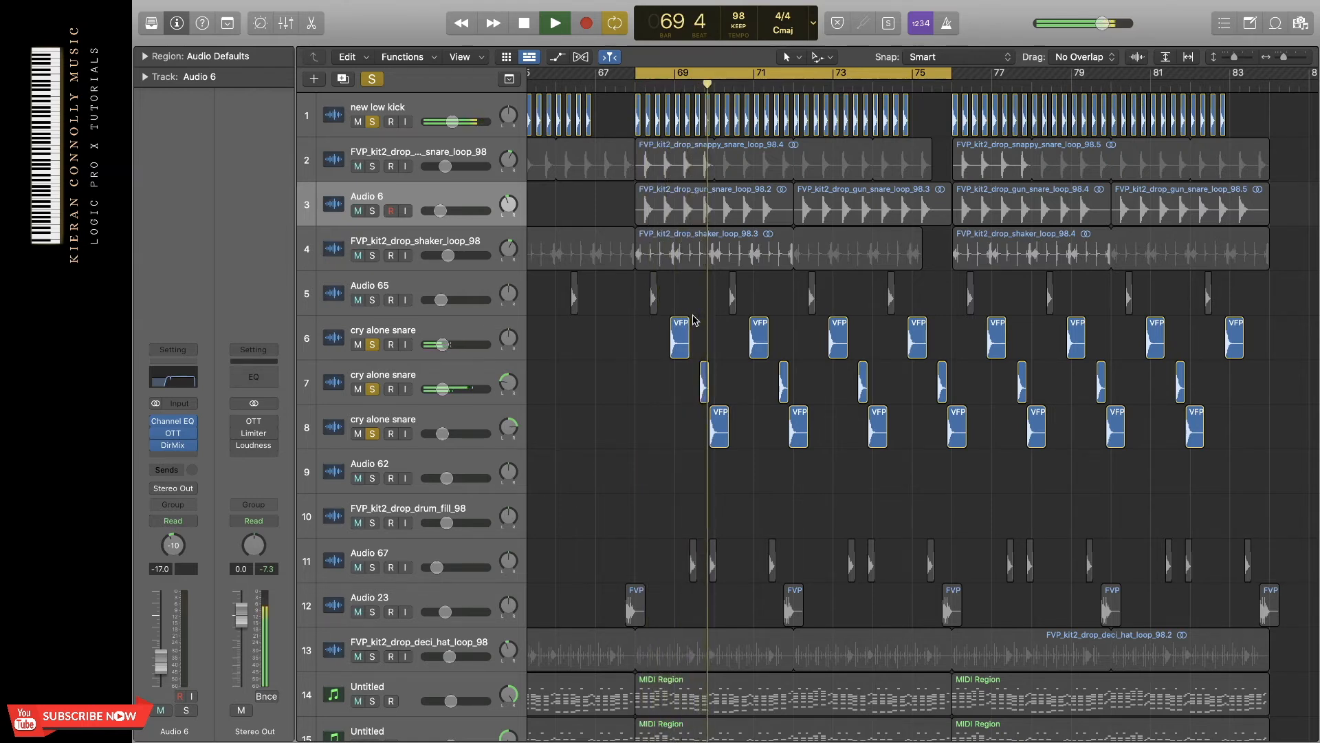
key(space)
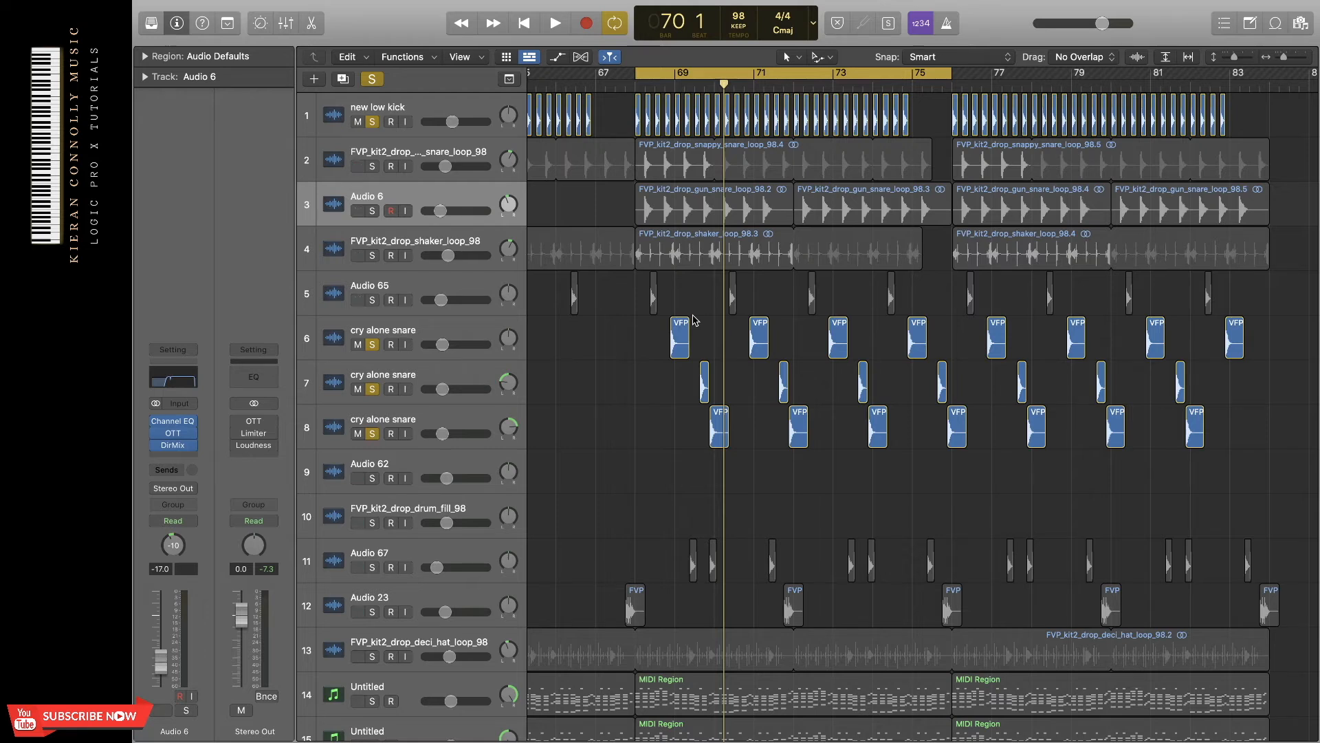
Solo the Audio 67 hits with the deci hat loop, removing the kick and cry alone snares from the solo, and play them together.
click(372, 567)
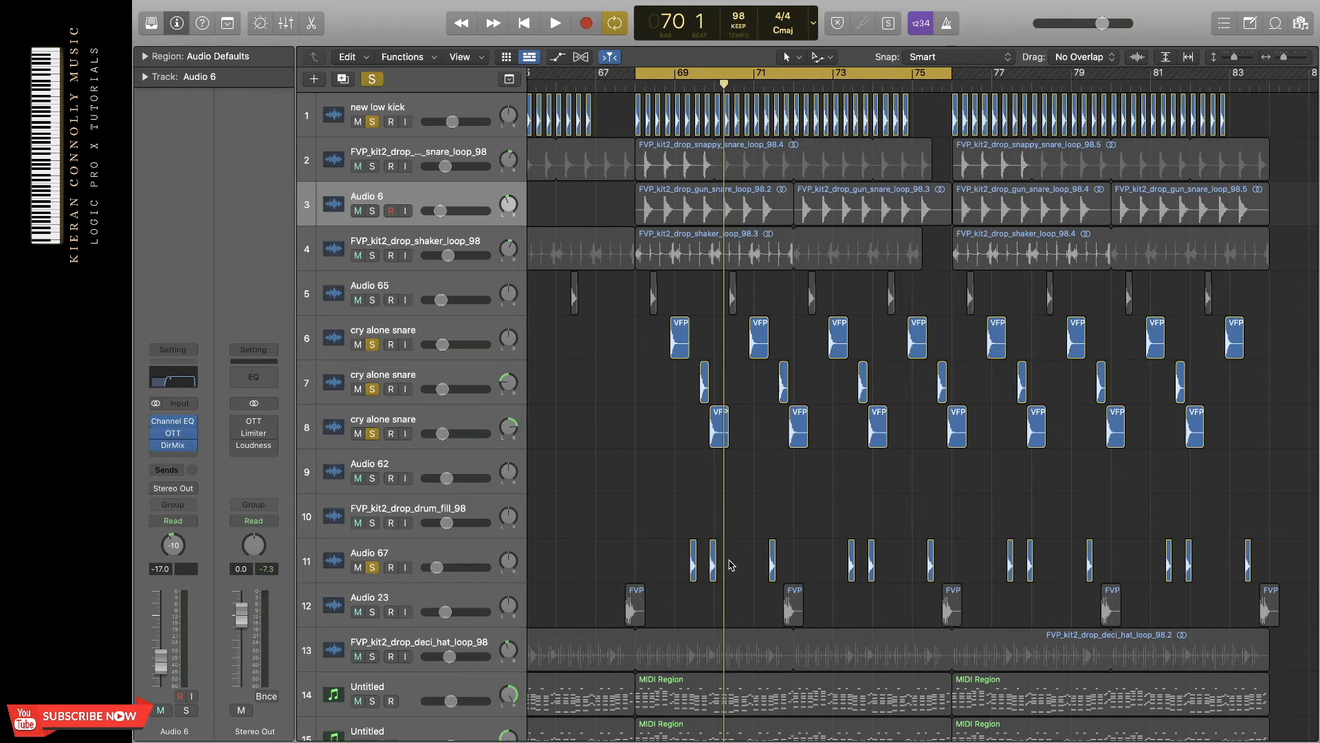
scroll(731, 565, down, 5)
click(372, 529)
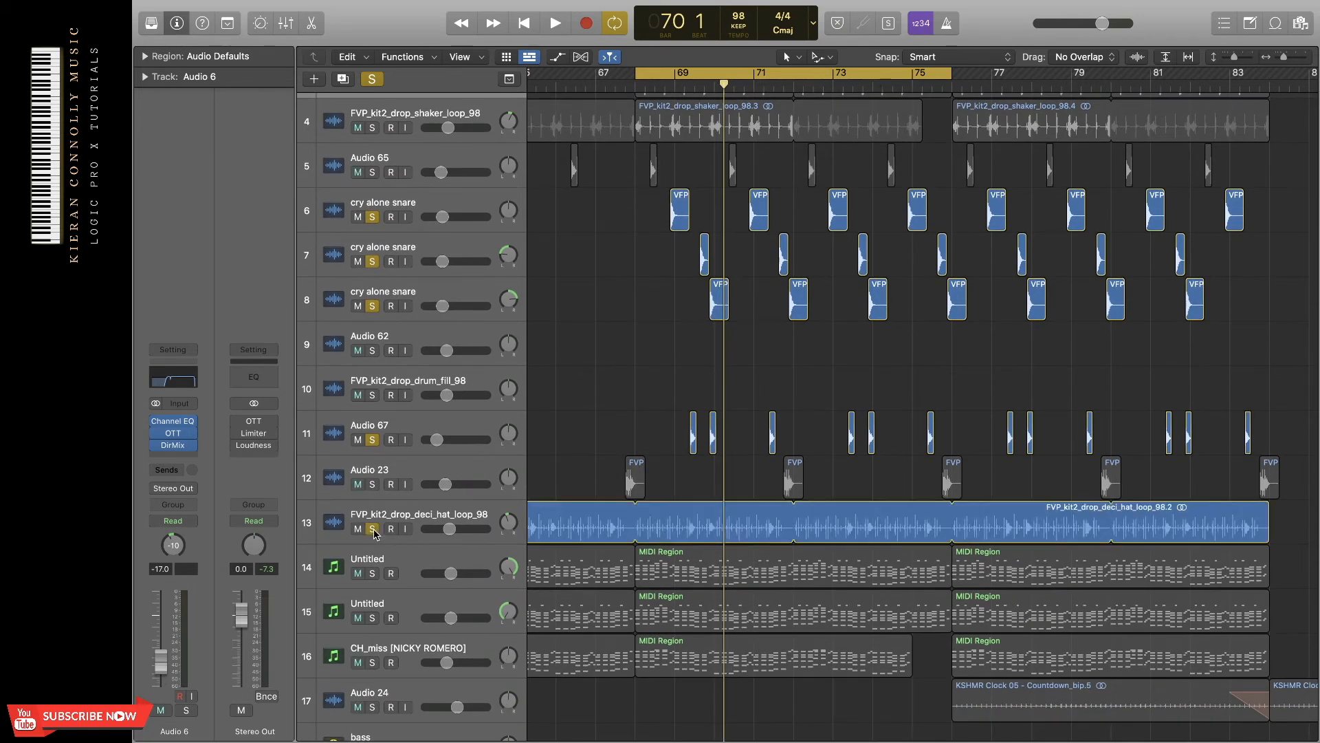
scroll(476, 296, up, 3)
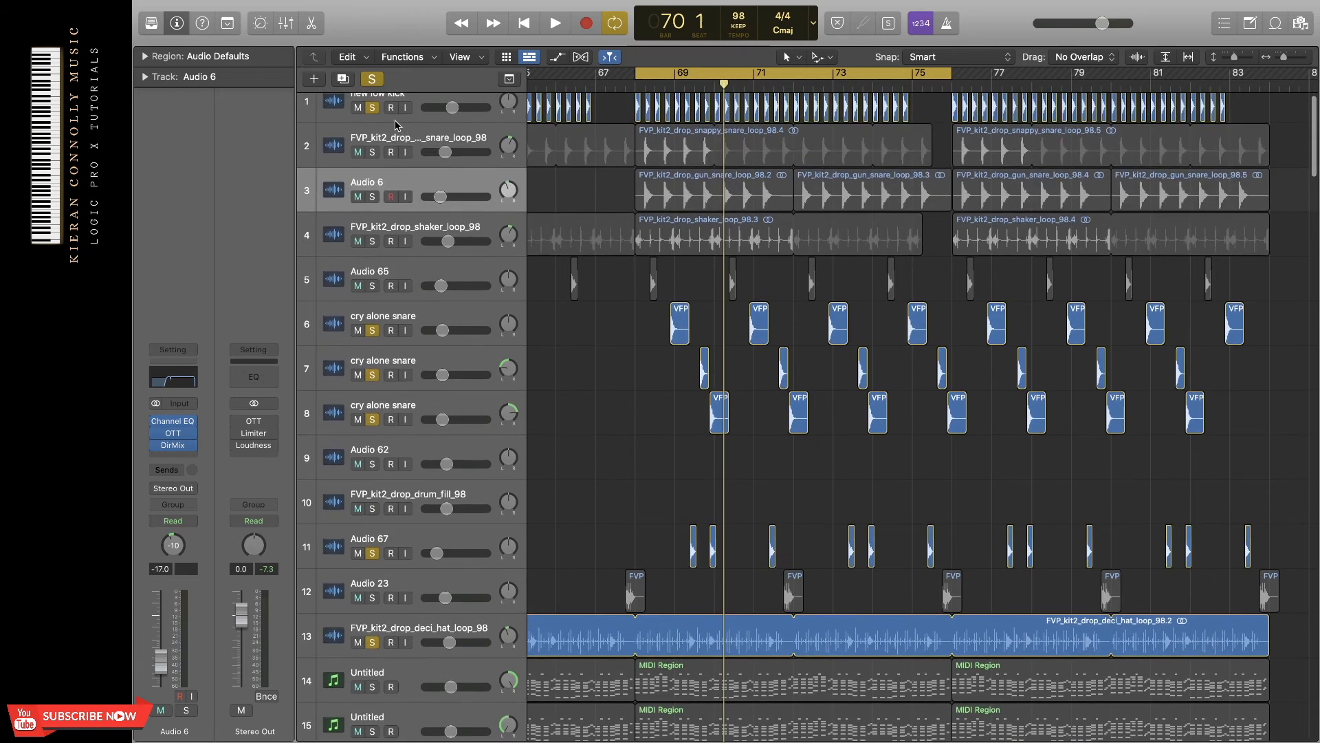
drag(372, 330, 375, 419)
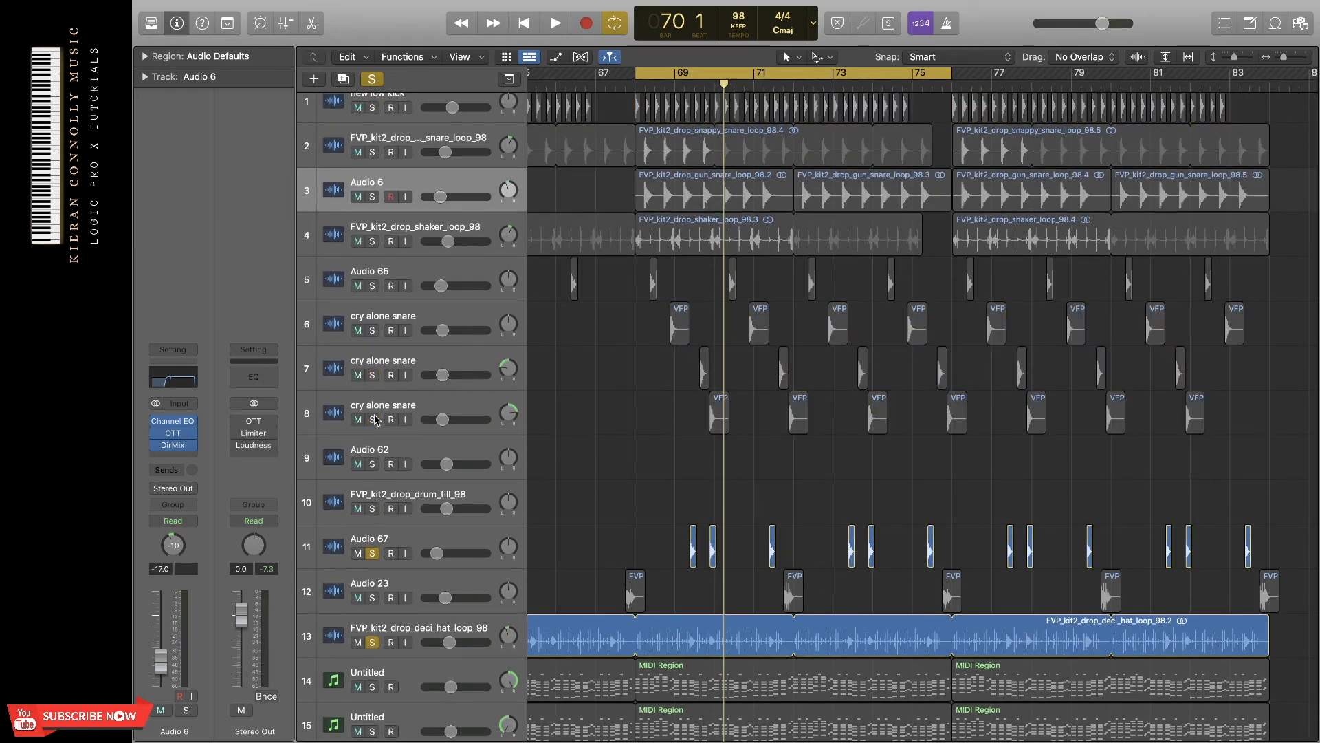
scroll(515, 374, down, 4)
key(space)
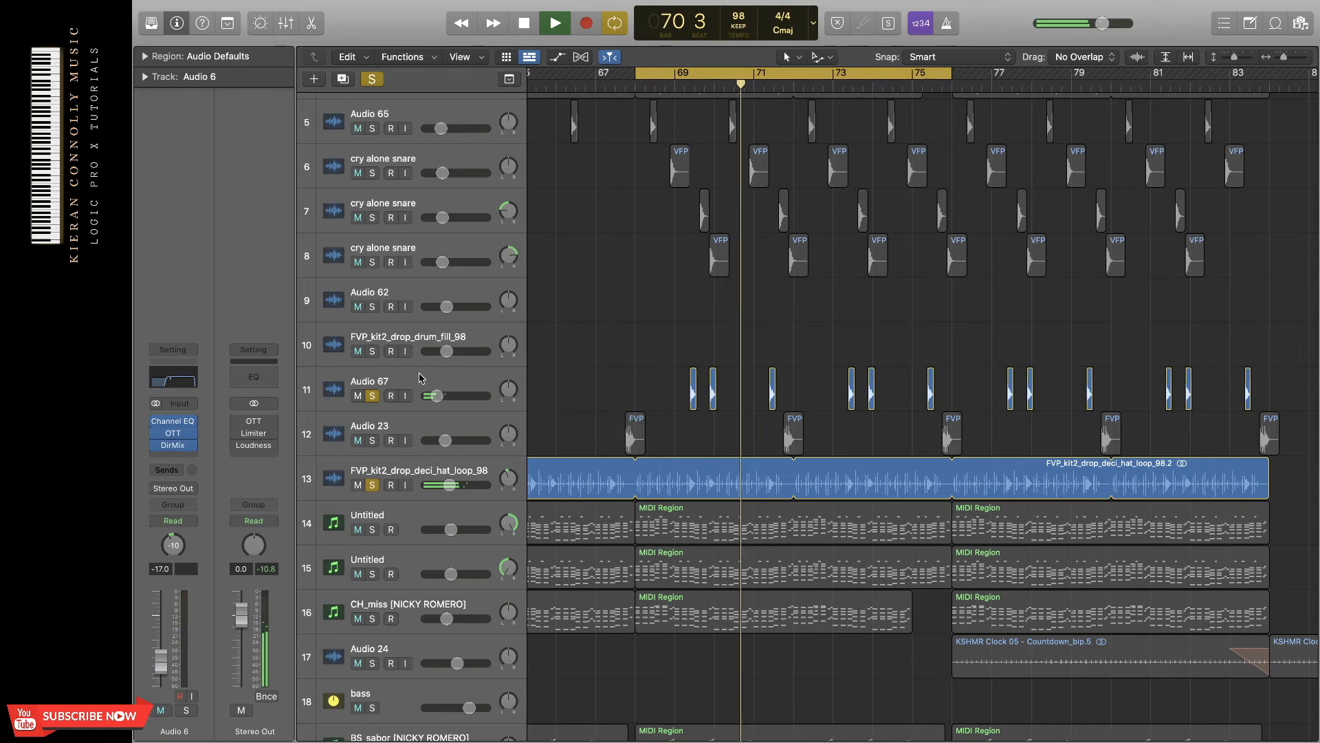
key(space)
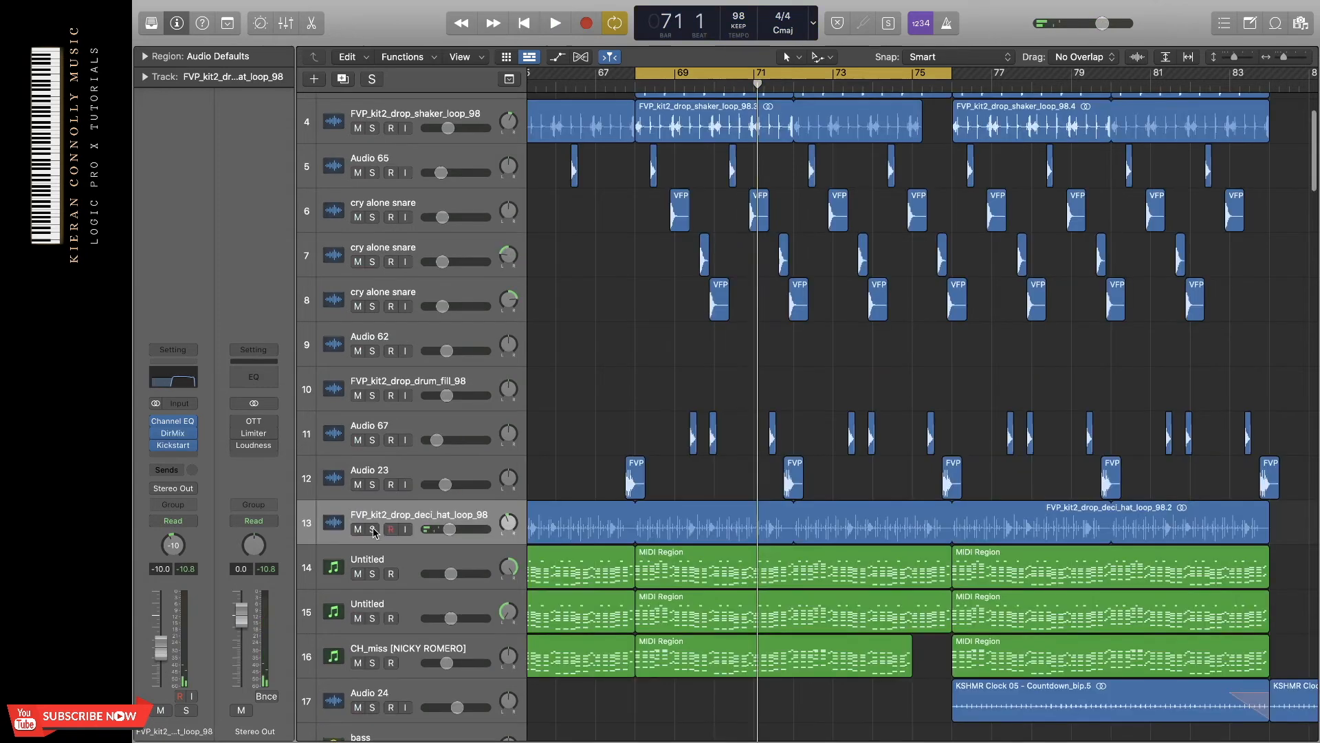
Solo tracks 1 to 13 together and play the complete set of drum and percussion elements.
drag(372, 529, 366, 97)
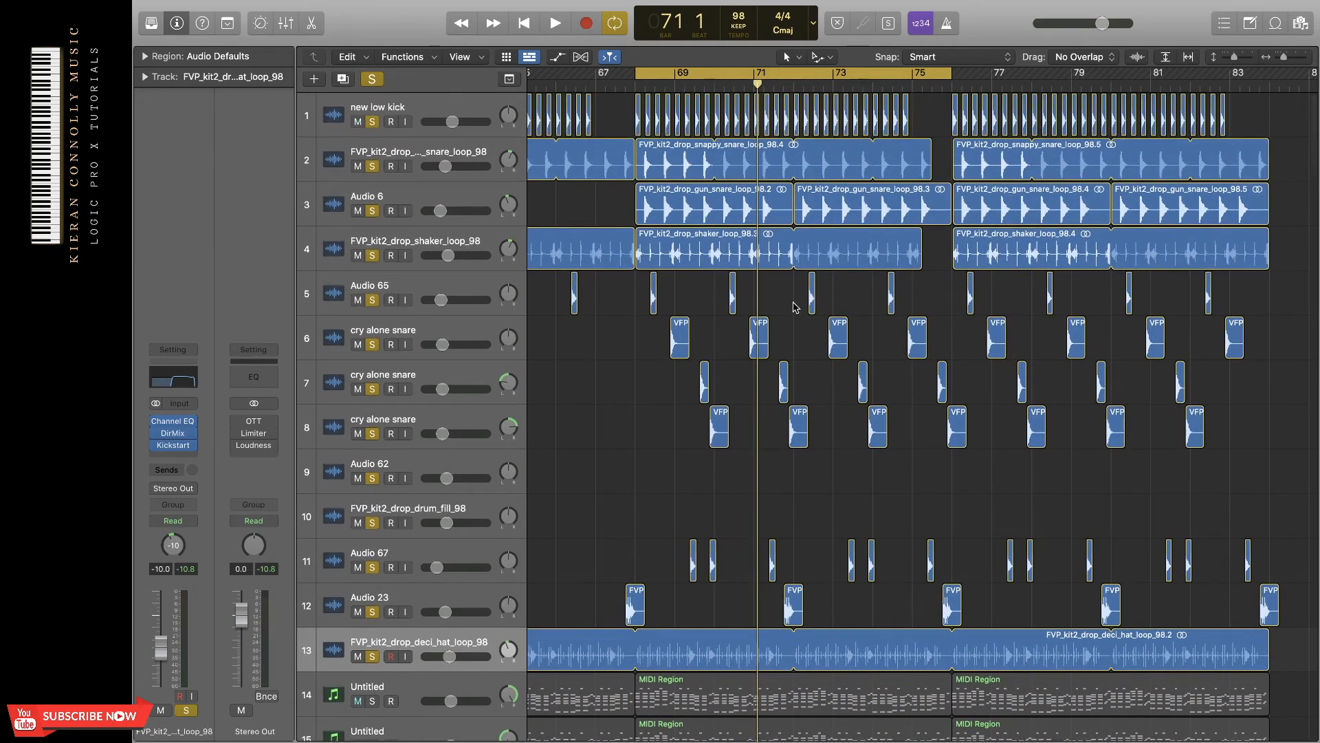
key(space)
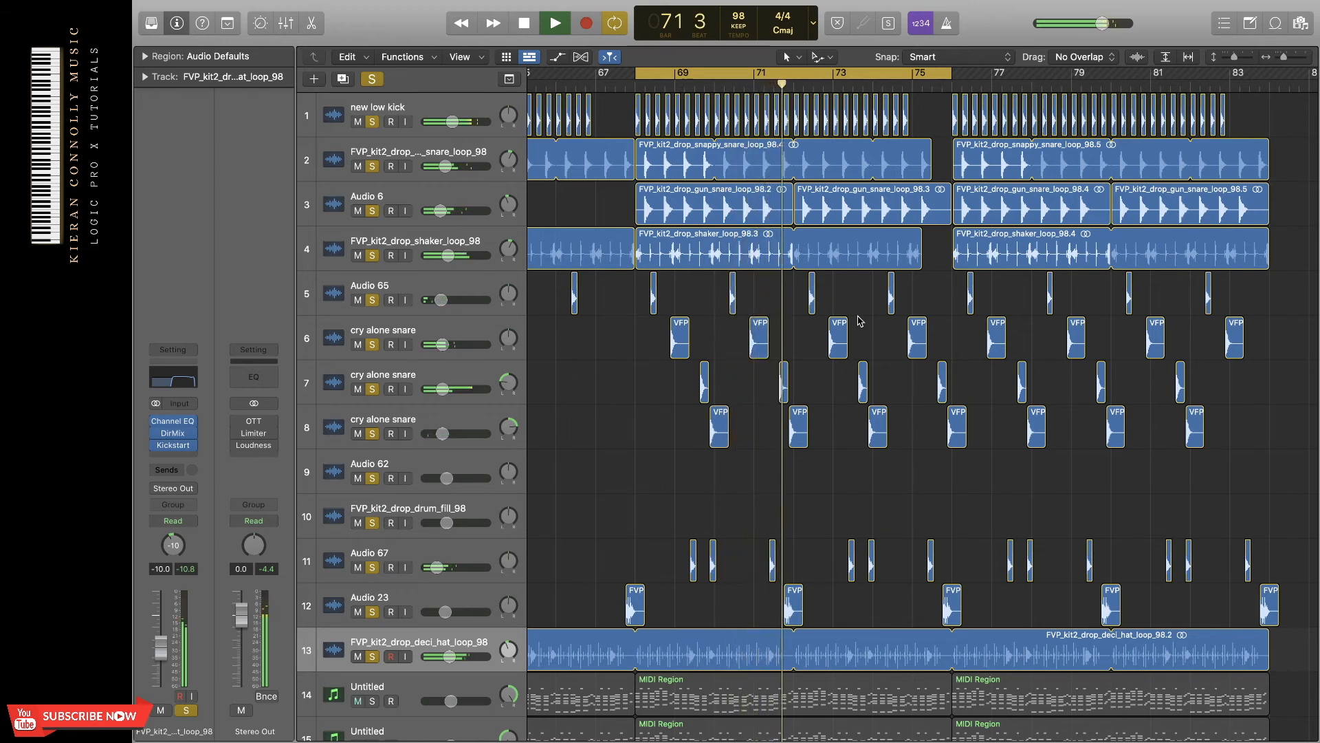
key(space)
Cycle bars 76 to 84, add the Countdown_bip loop on track 17 to the soloed drums, and play the end of the section without cycling.
click(830, 75)
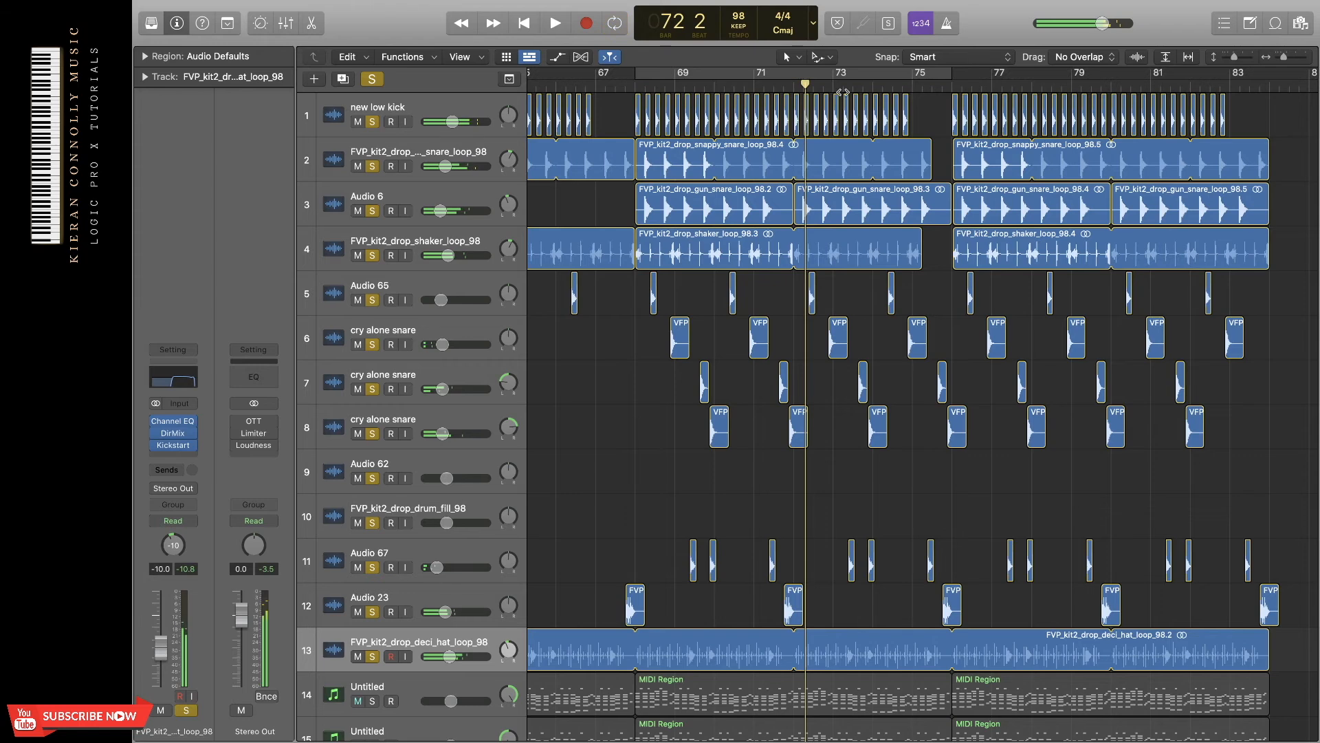
scroll(830, 75, right, 5)
drag(812, 73, 1105, 207)
scroll(1105, 207, down, 5)
scroll(1105, 207, down, 2)
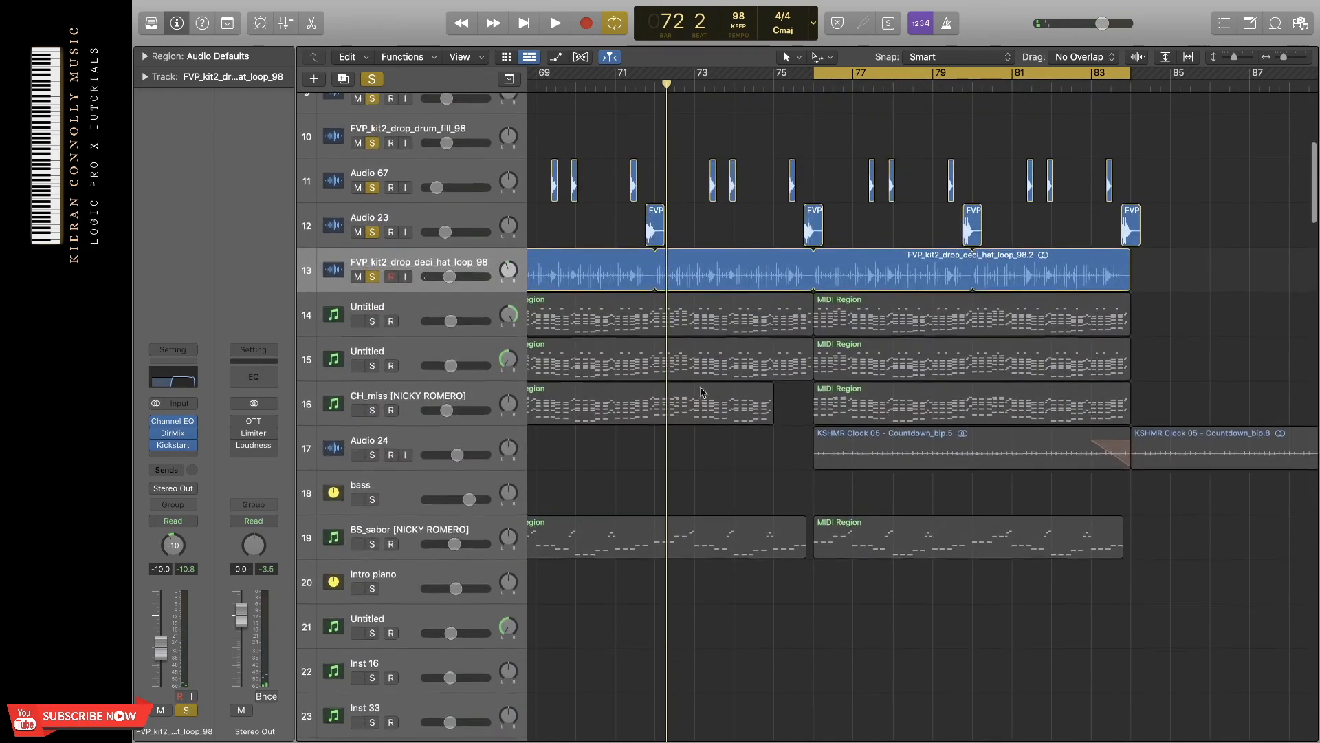
click(403, 440)
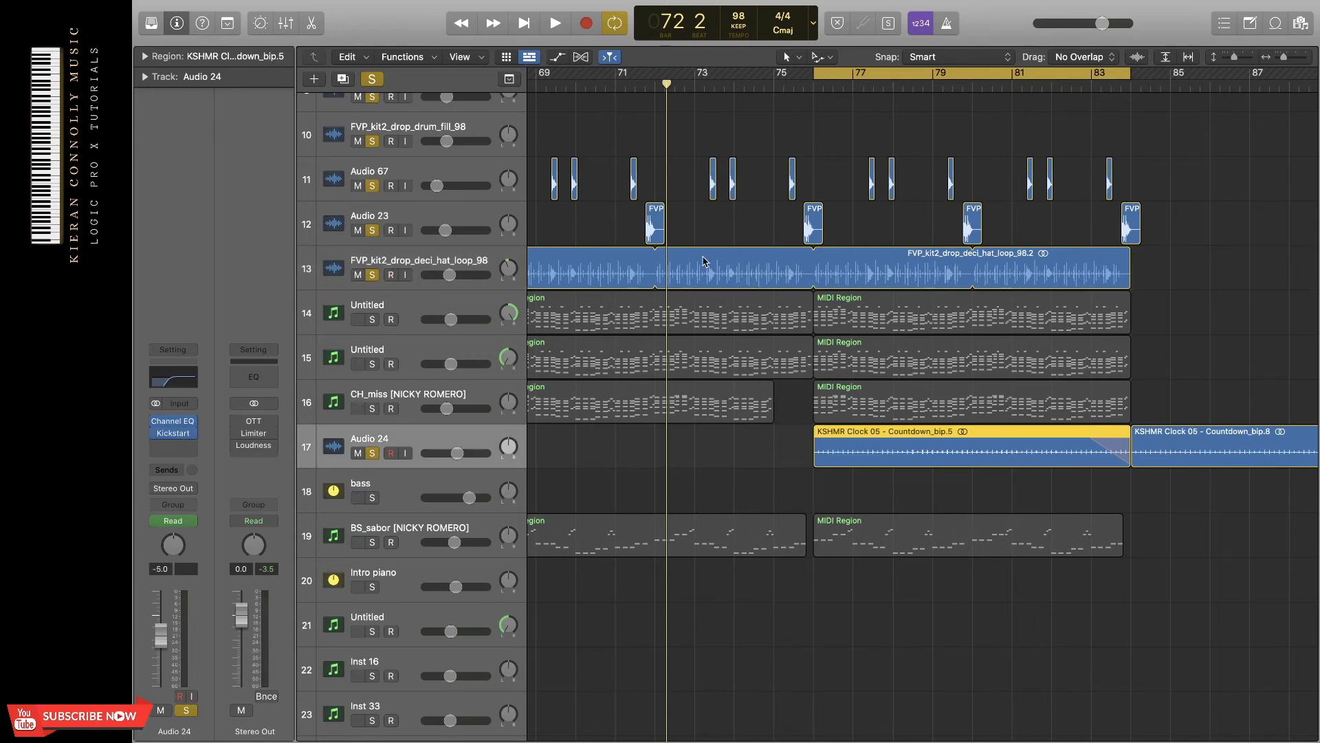
click(1012, 85)
key(space)
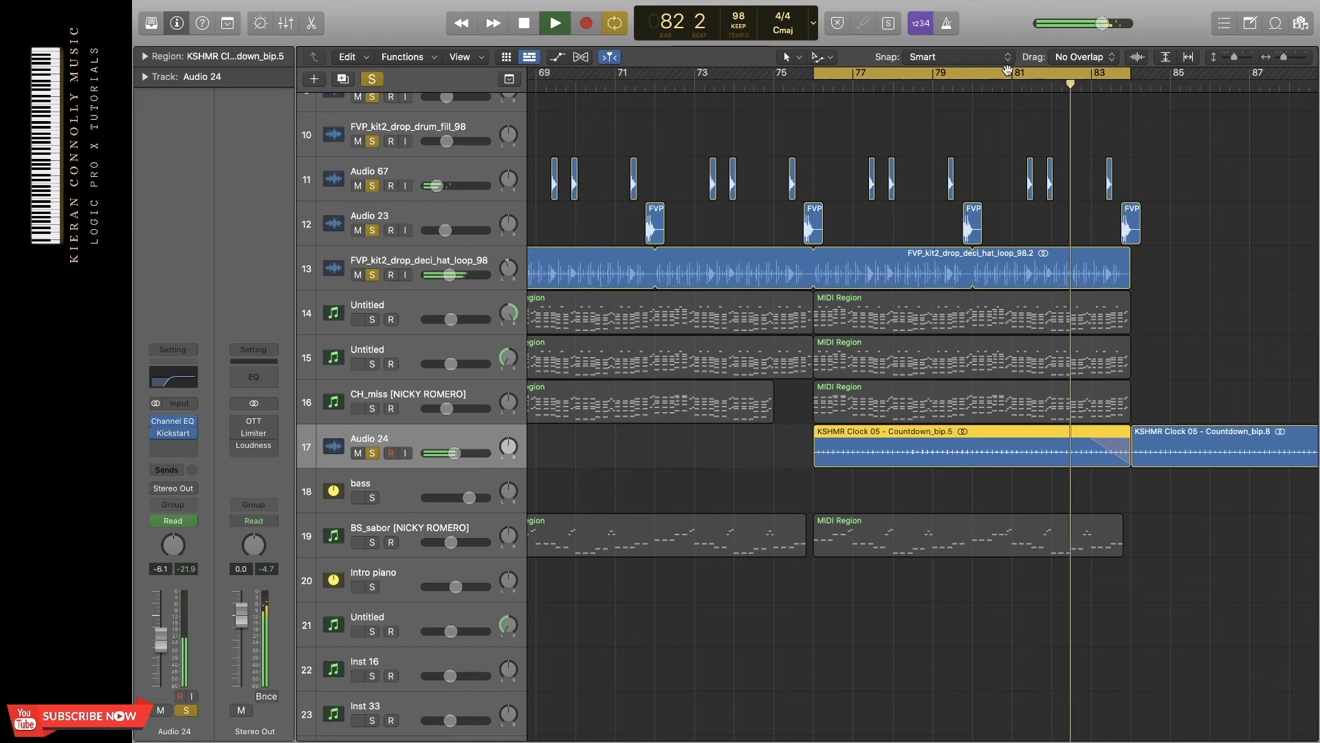
click(1007, 69)
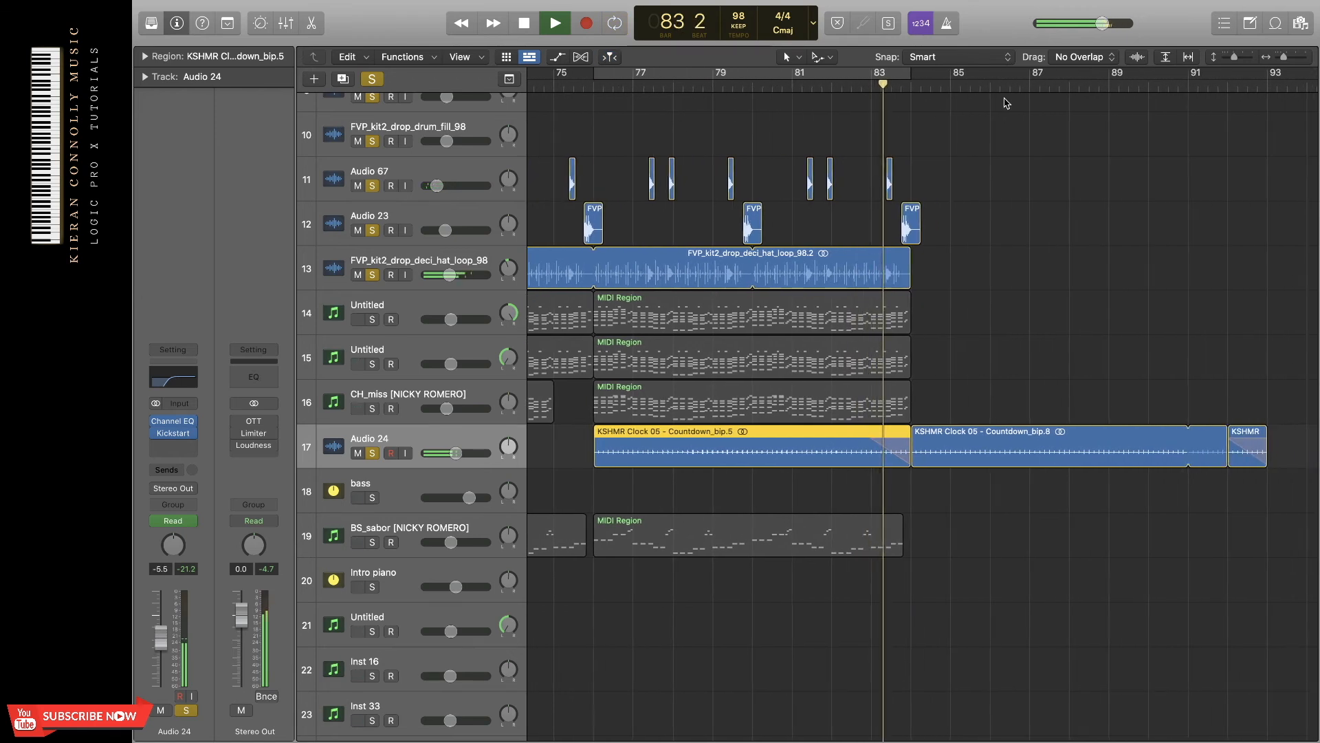
key(space)
Examine the slow-down fade settings of the Countdown_bip.5 region on track 17 in its region parameters.
drag(872, 78, 990, 81)
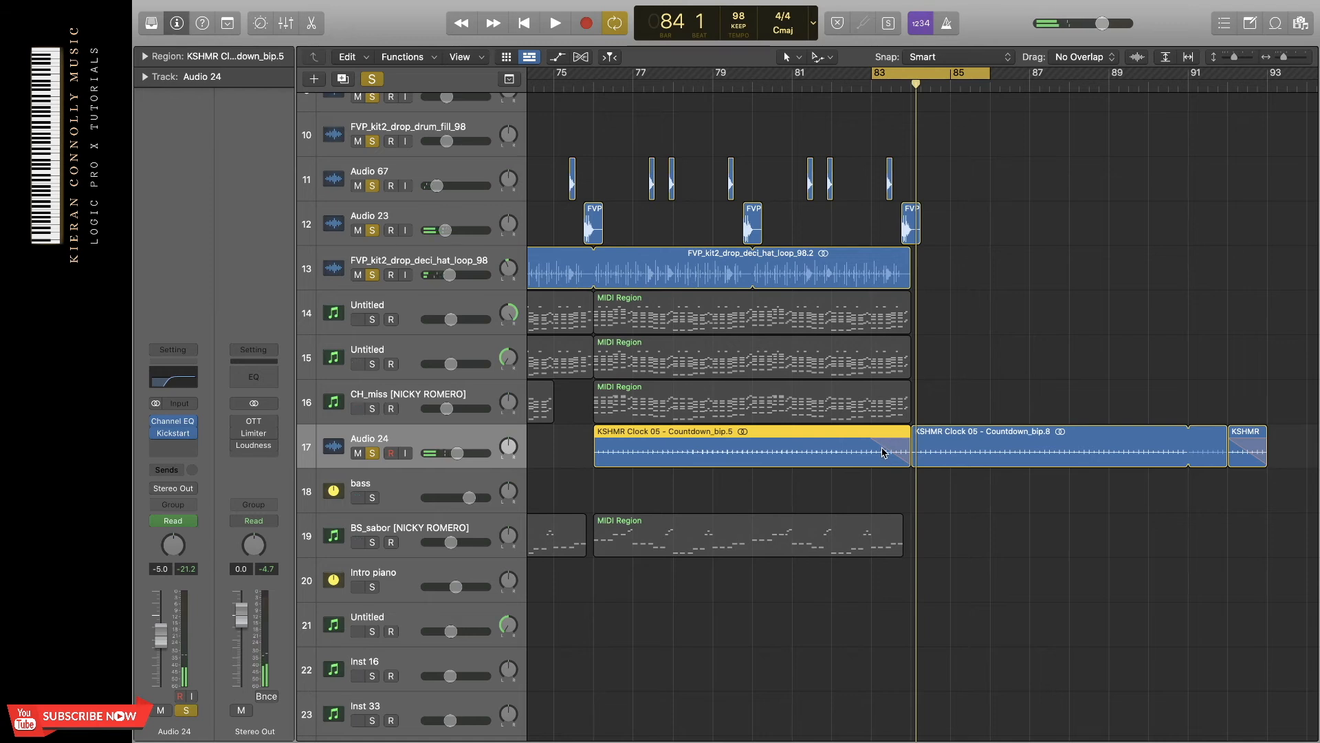
click(1049, 385)
click(865, 440)
click(145, 57)
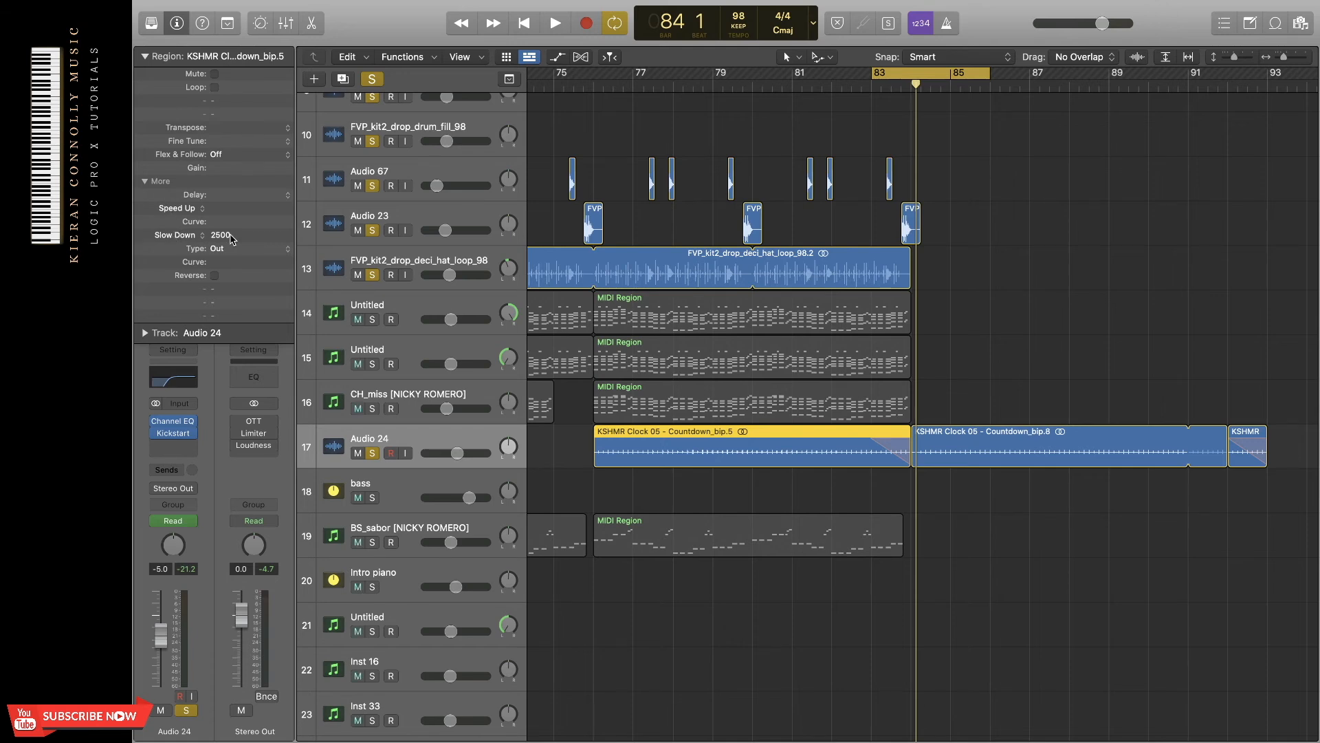
click(905, 74)
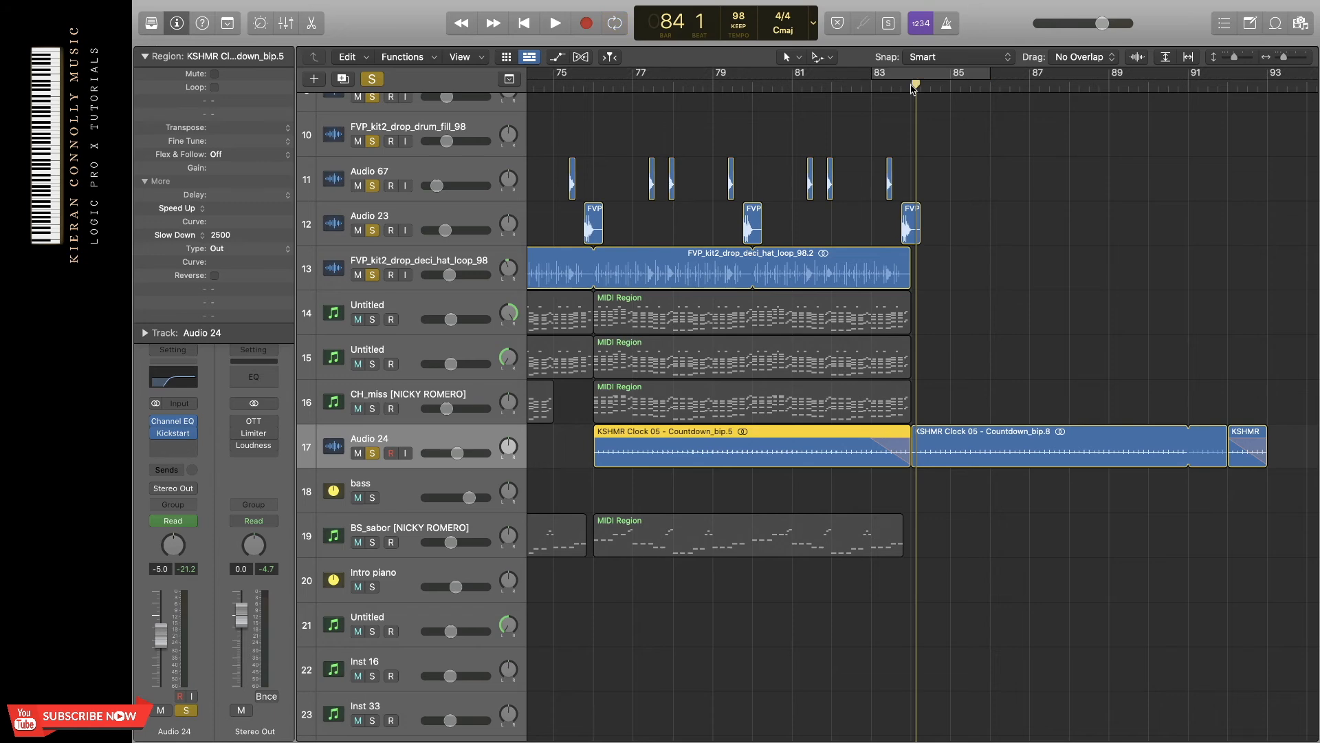
Clear all solos, cycle bars 59 to 65, and play the DJ TwiZzy fill on Audio 62 soloed.
scroll(949, 157, left, 20)
scroll(949, 157, up, 5)
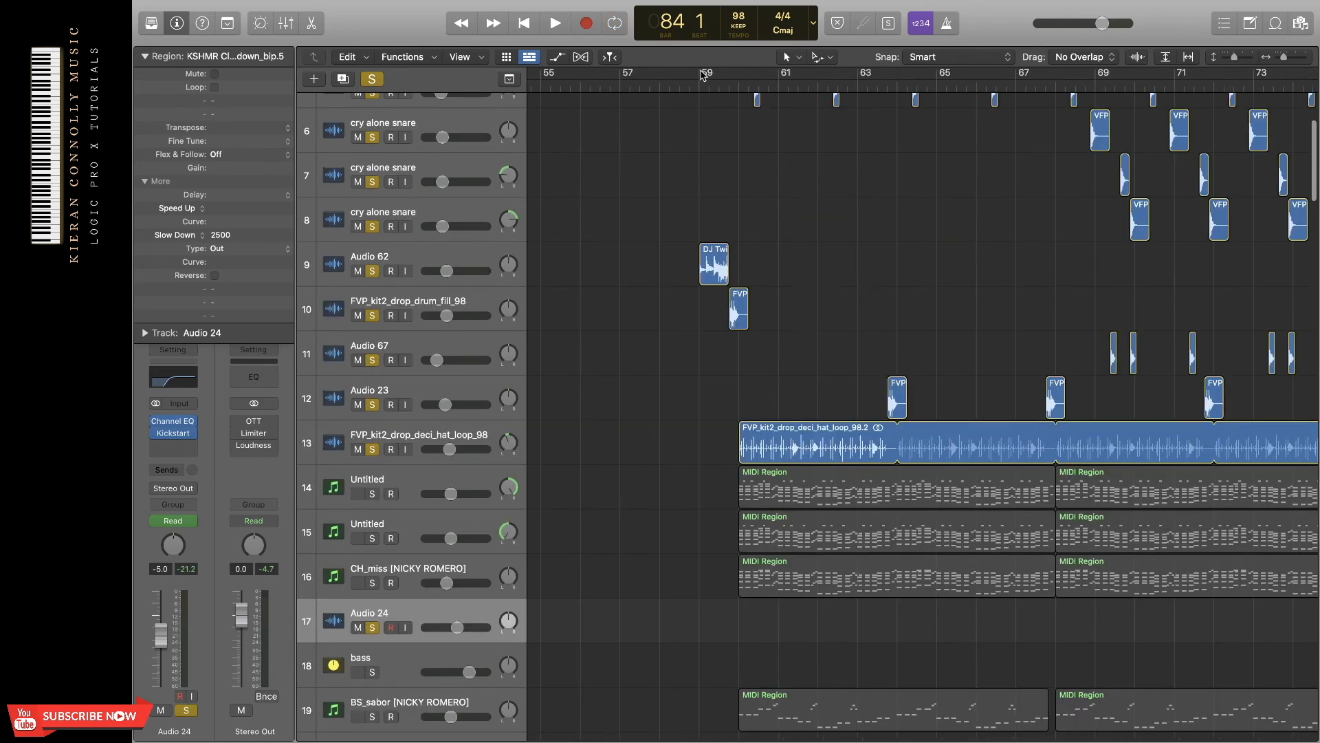
drag(700, 74, 941, 89)
scroll(906, 177, up, 1)
scroll(907, 179, up, 1)
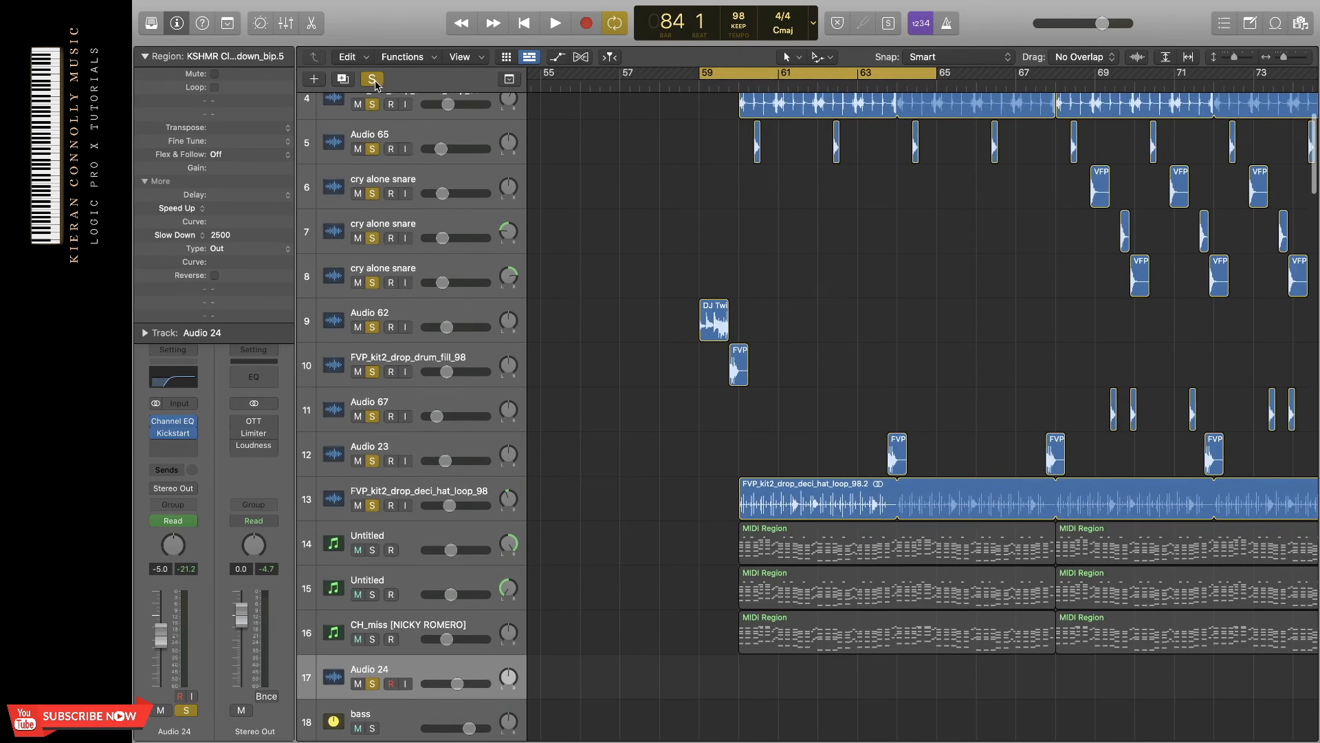
click(372, 79)
click(372, 326)
key(space)
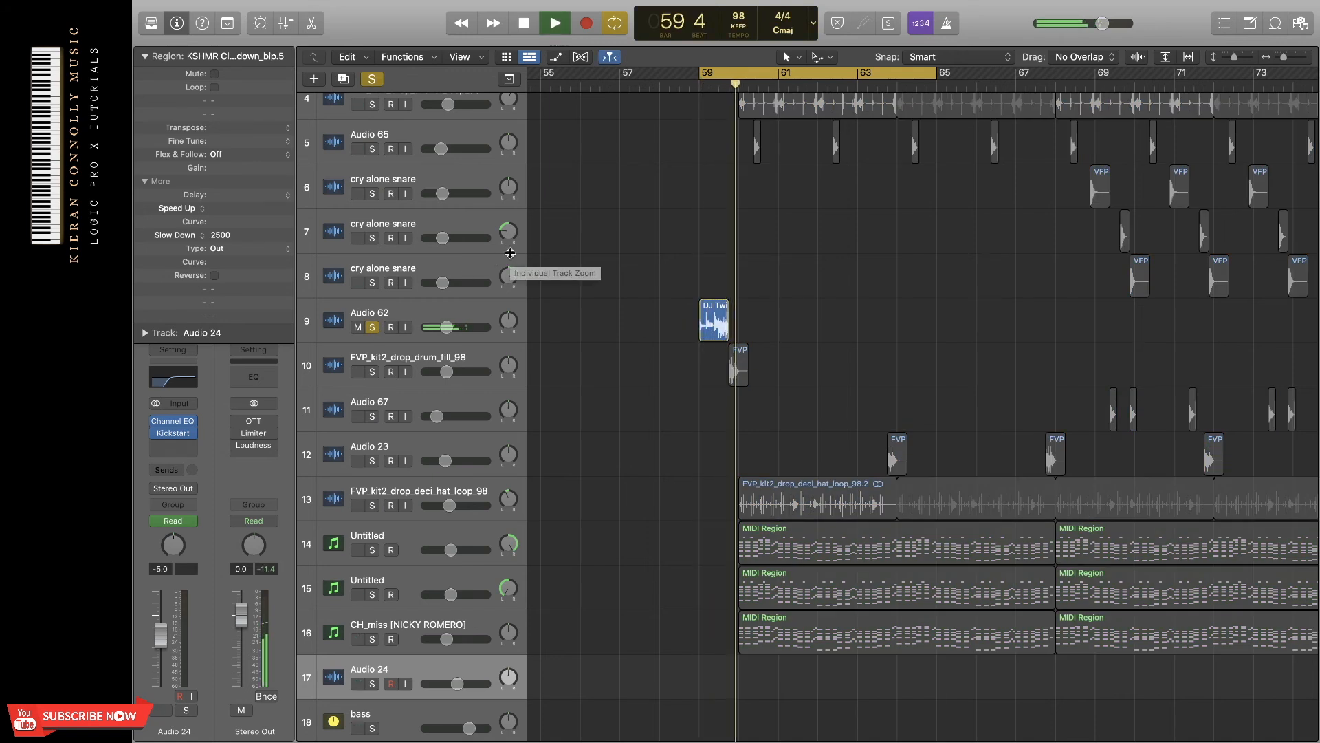
key(space)
Add the drum fill on track 10 to the solo and play both fills together.
click(373, 371)
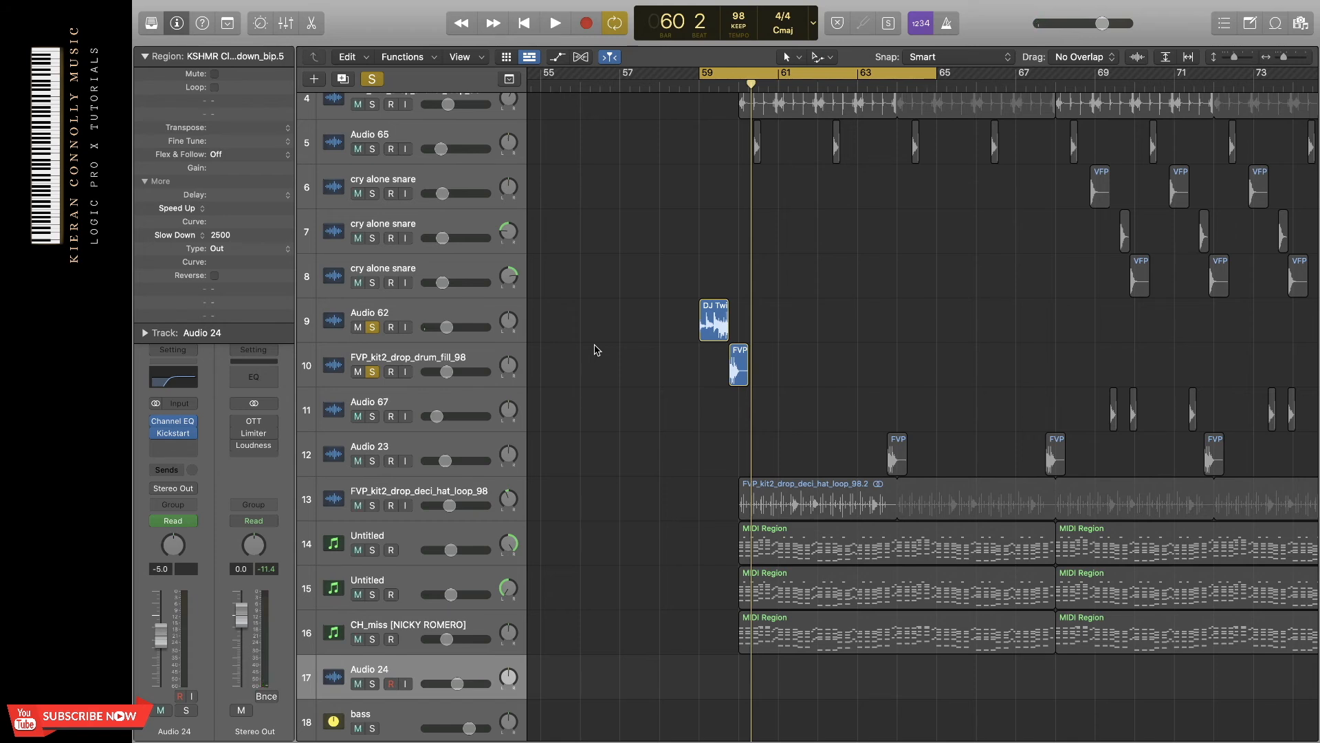
key(space)
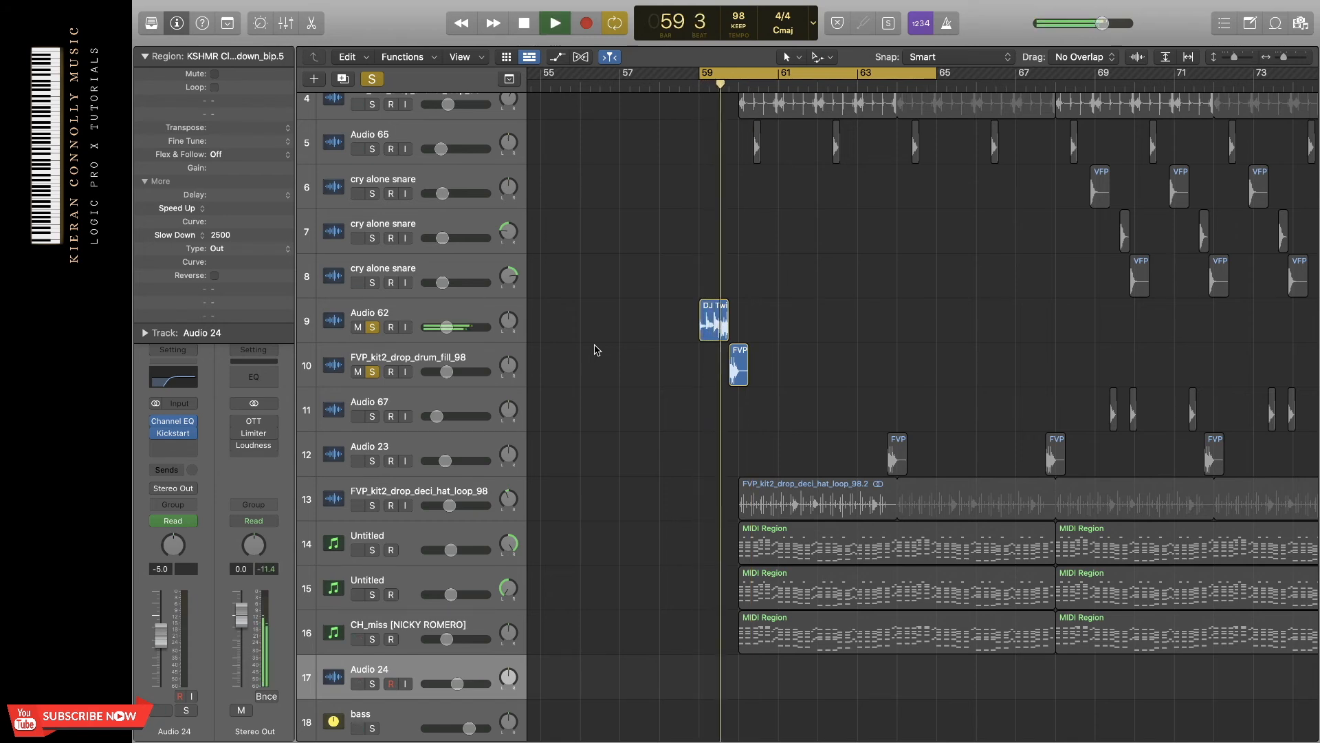
key(space)
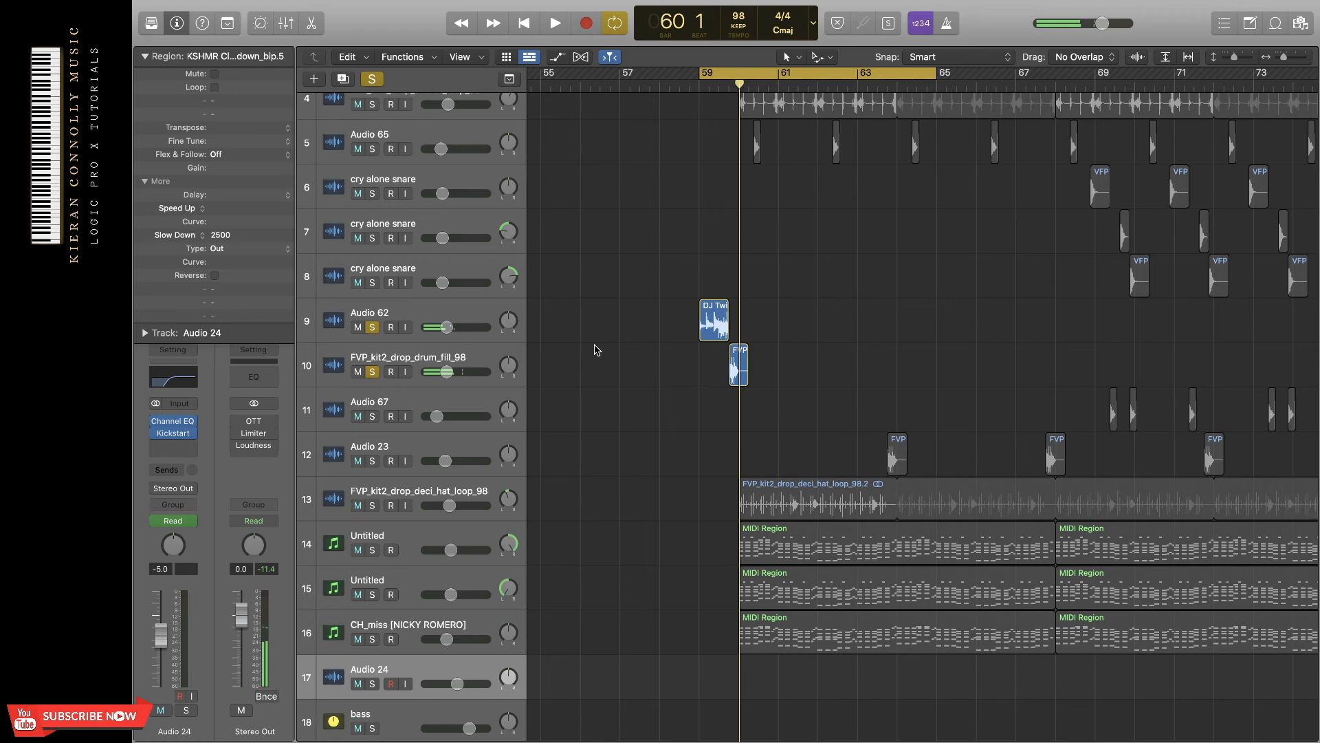
Review the Channel EQ settings on Audio 62 and on the drum fill track, closing each plugin window.
click(470, 322)
click(169, 369)
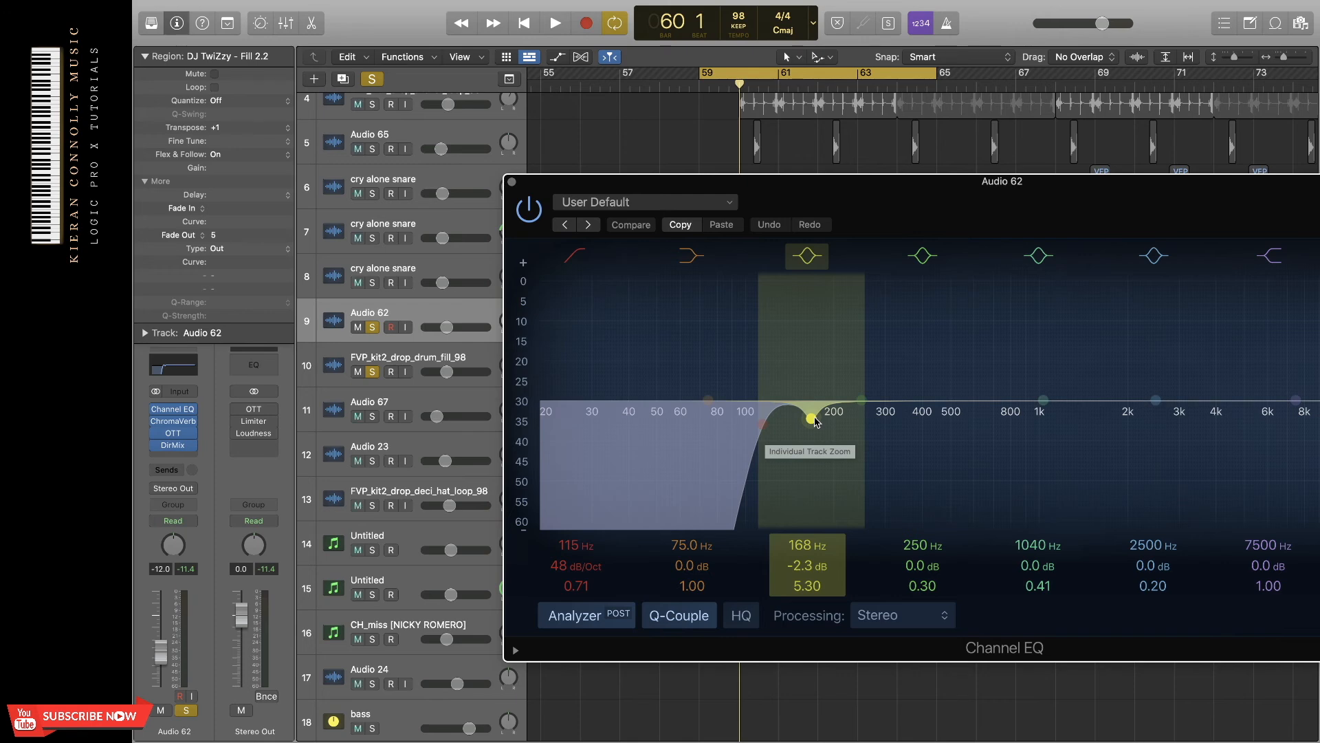
click(511, 182)
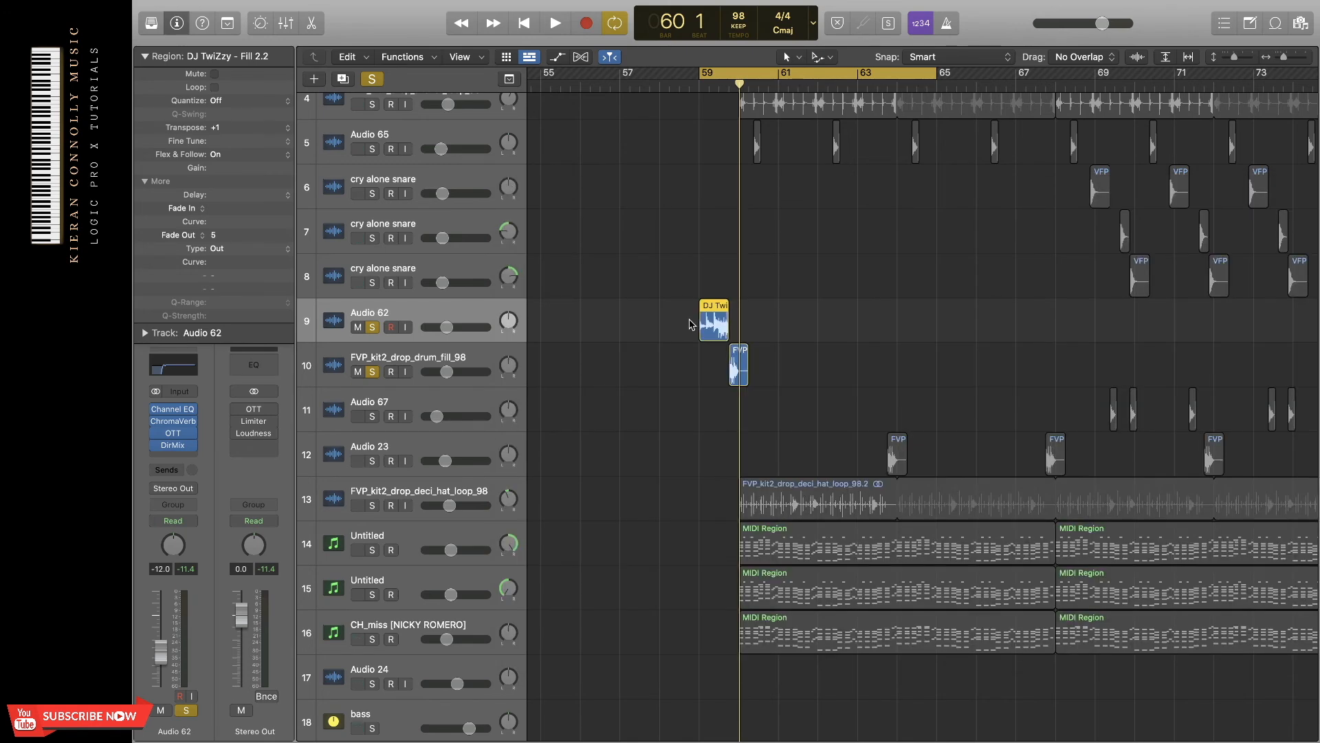
click(474, 358)
scroll(679, 383, up, 3)
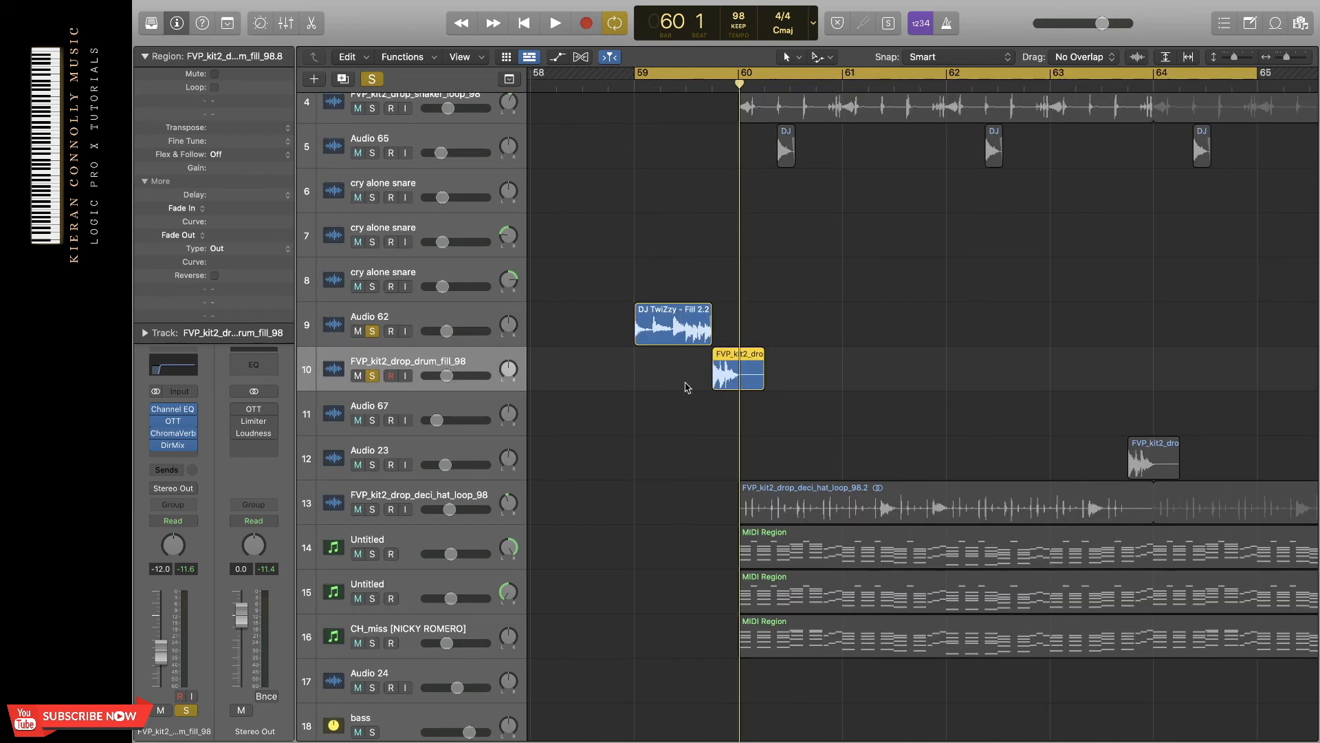
click(191, 379)
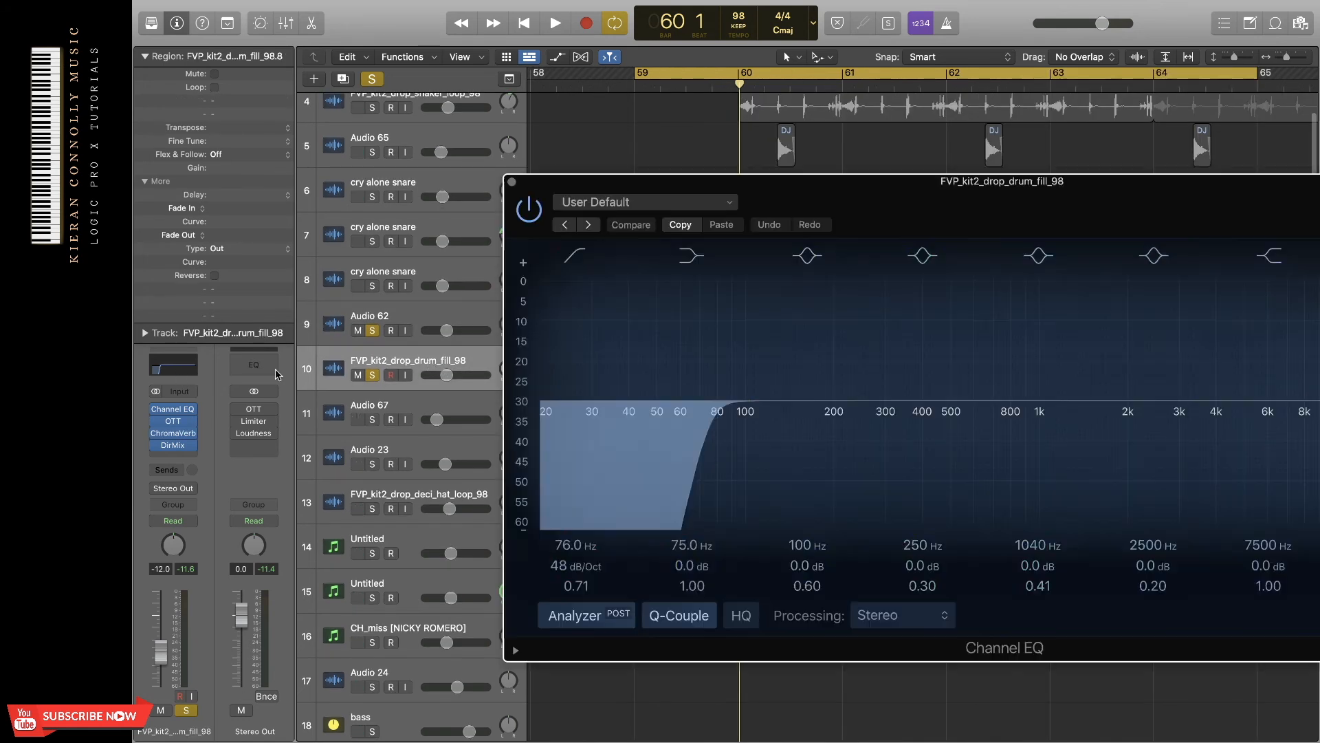
click(514, 183)
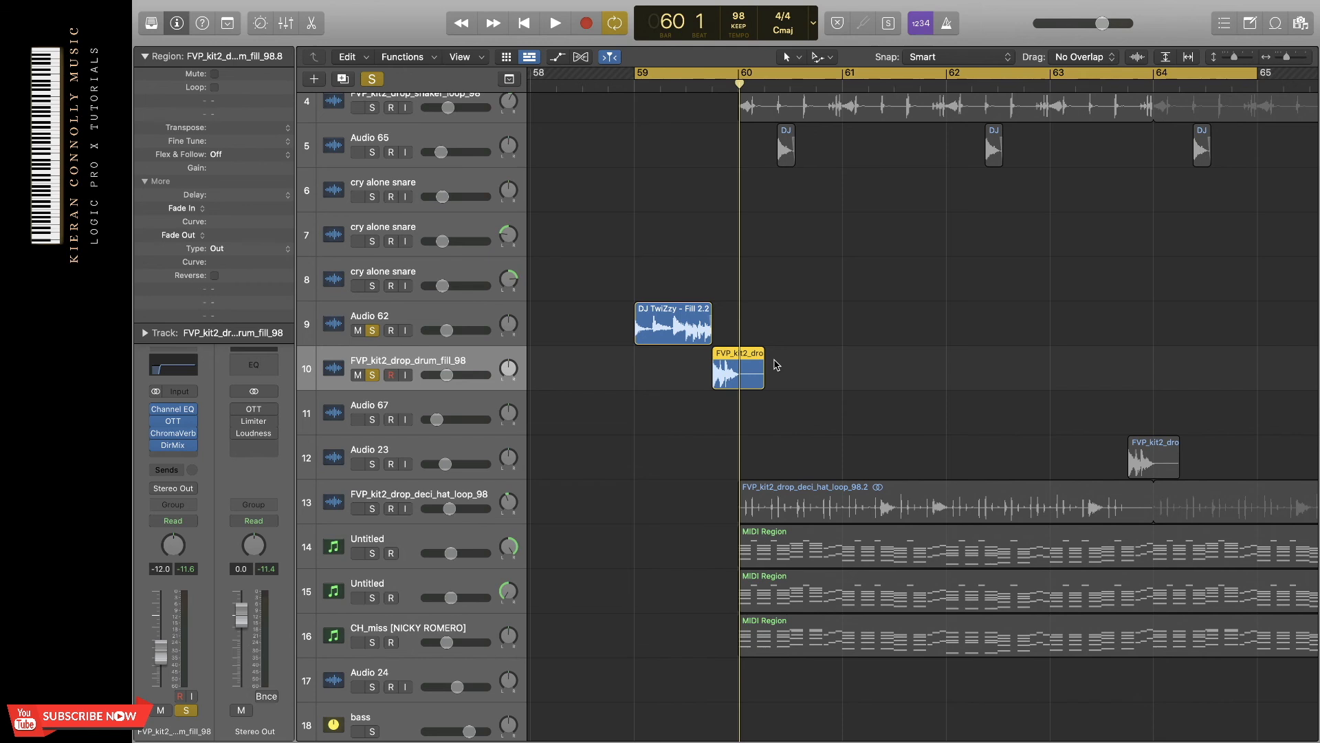
Locate the Audio 23 fills on track 12 and play them in the full mix with all solos cleared, cycling bars 62 to 72.
scroll(773, 365, down, 4)
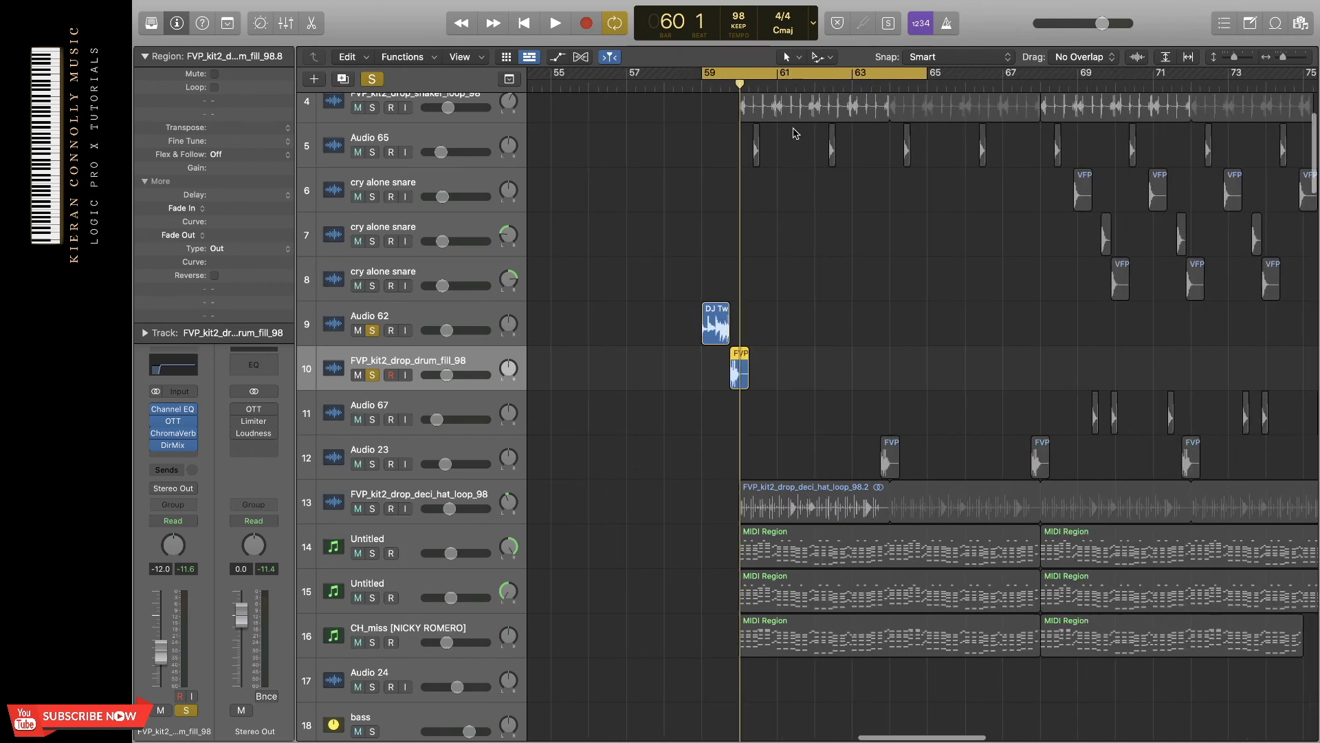
drag(749, 74, 1107, 92)
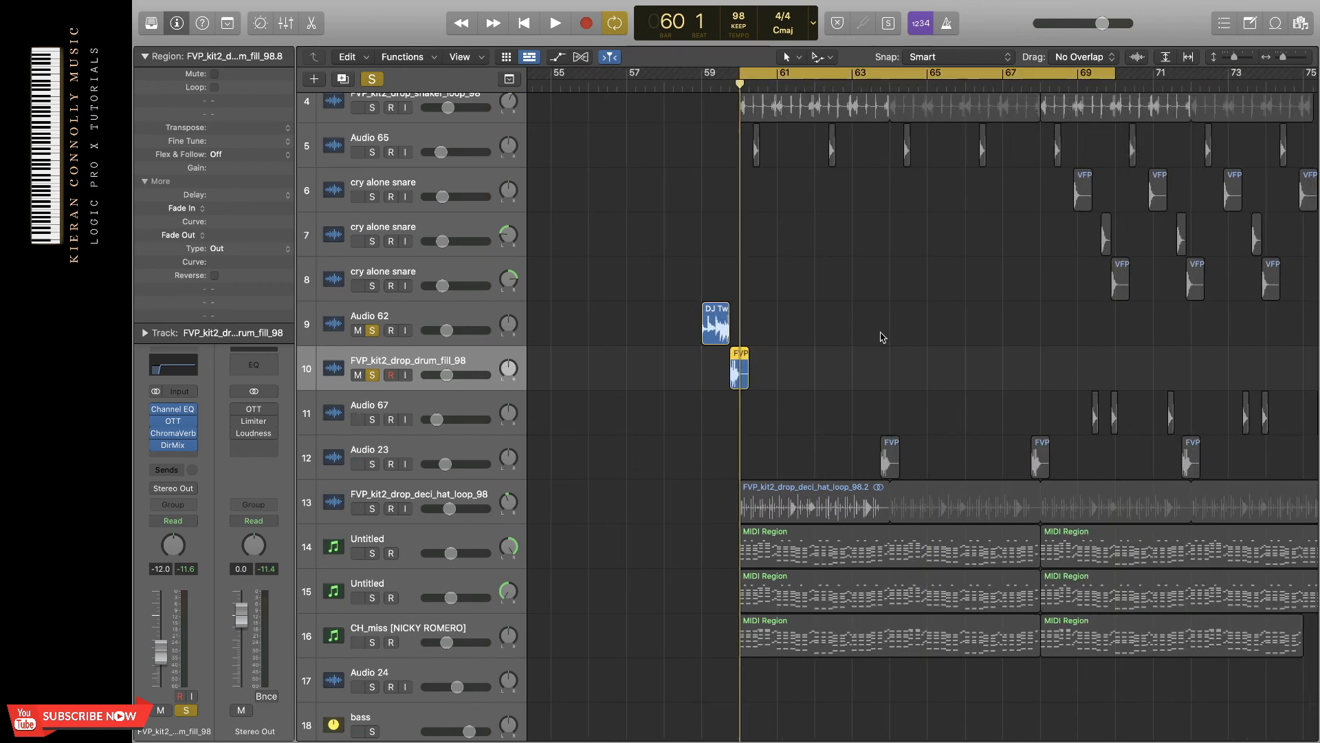
scroll(878, 337, right, 5)
click(422, 456)
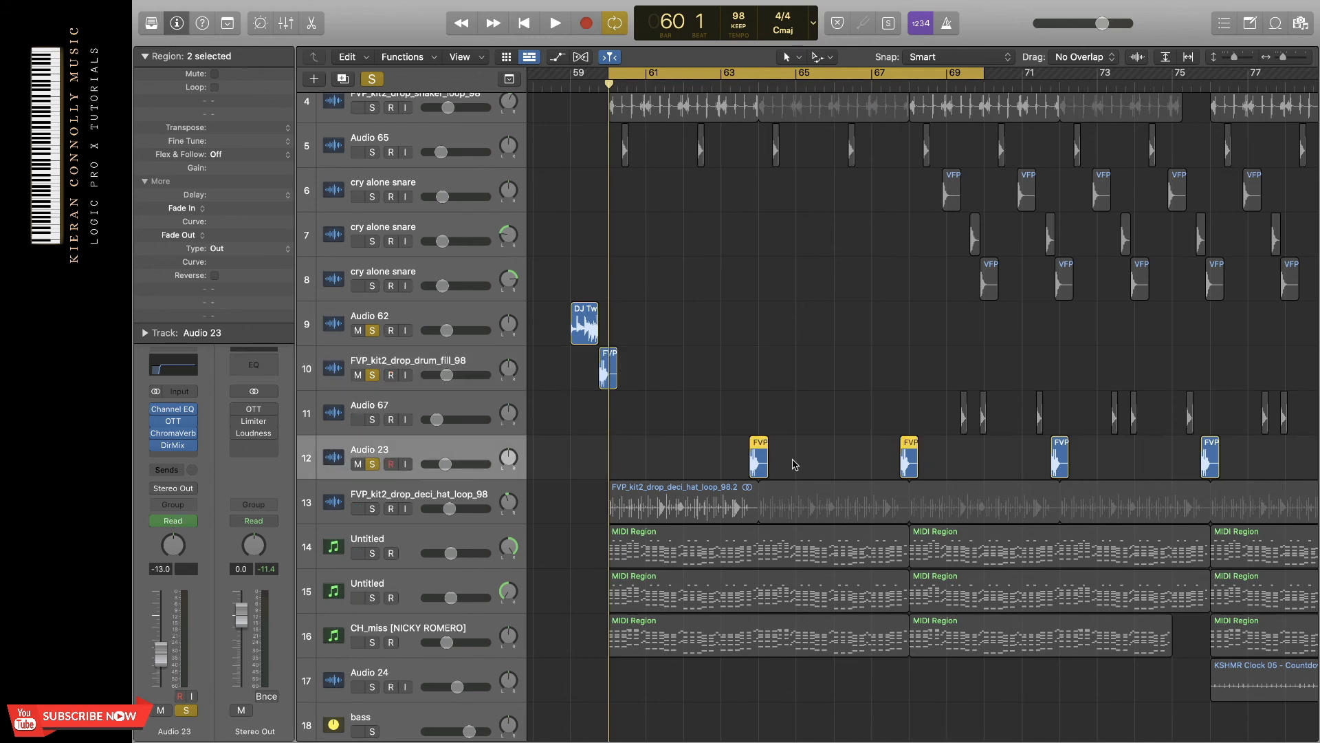
click(372, 79)
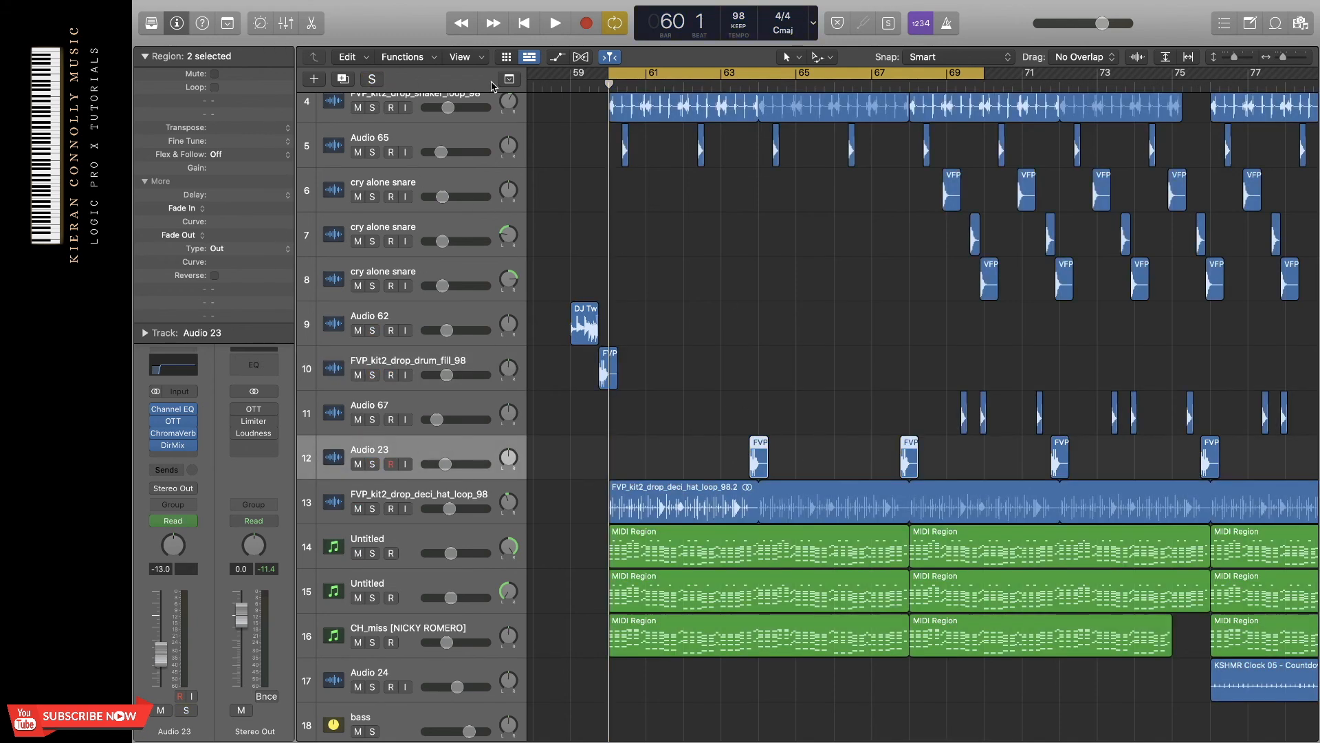
drag(721, 78, 796, 79)
key(space)
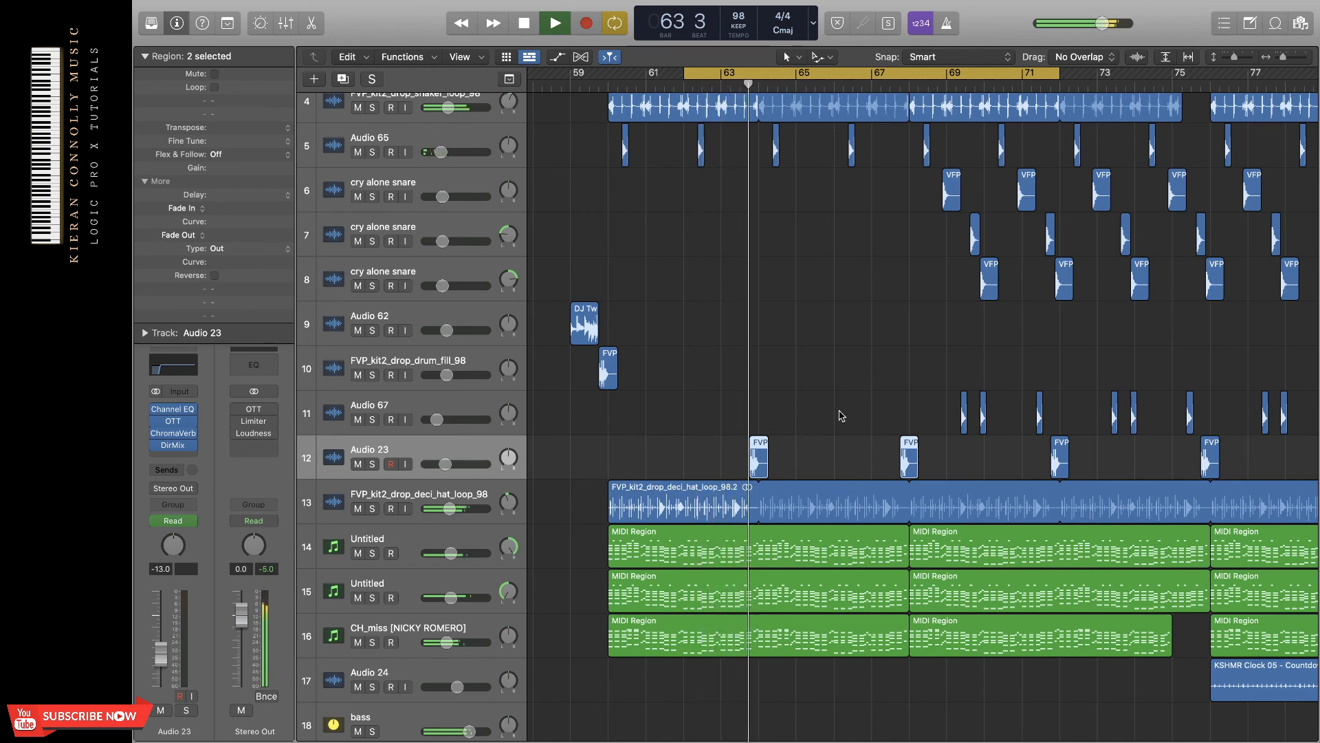
key(space)
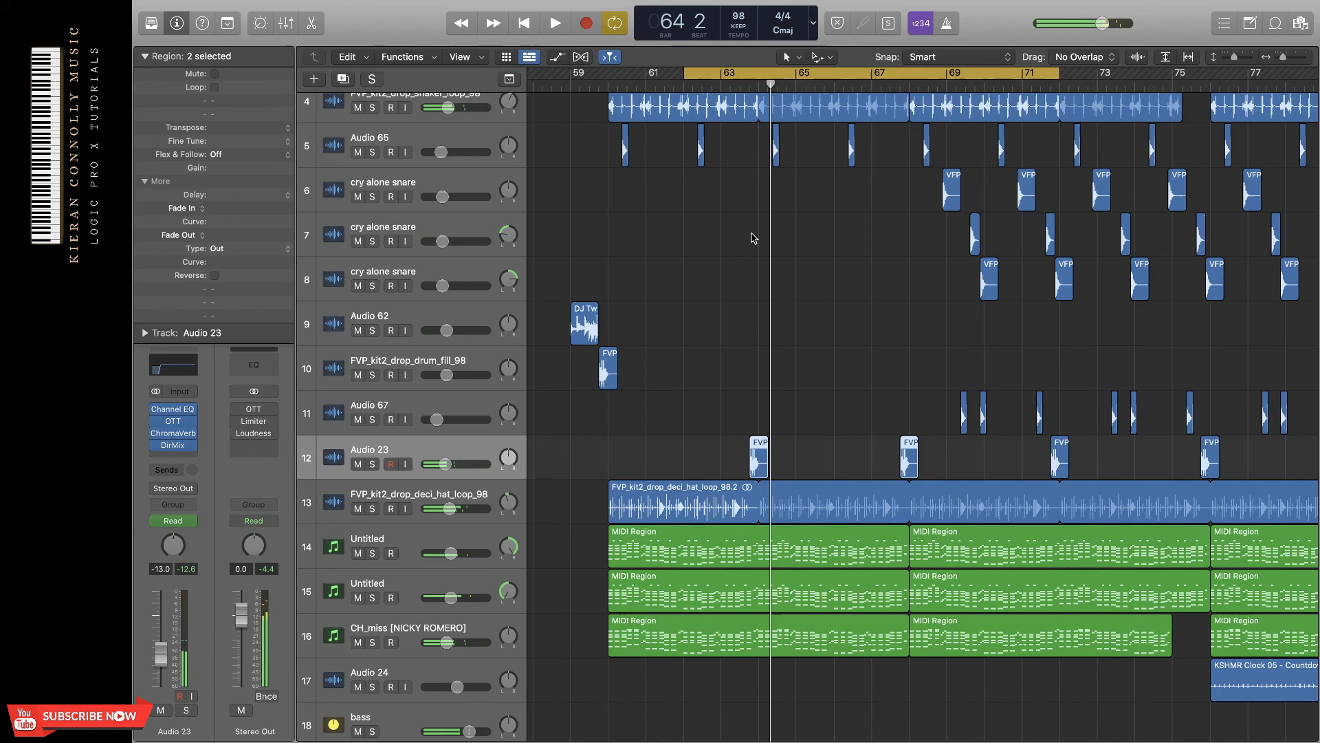
Set the cycle range to bars 76 to 84 and look over the drum regions in that part of the drop.
click(764, 75)
scroll(850, 260, right, 2)
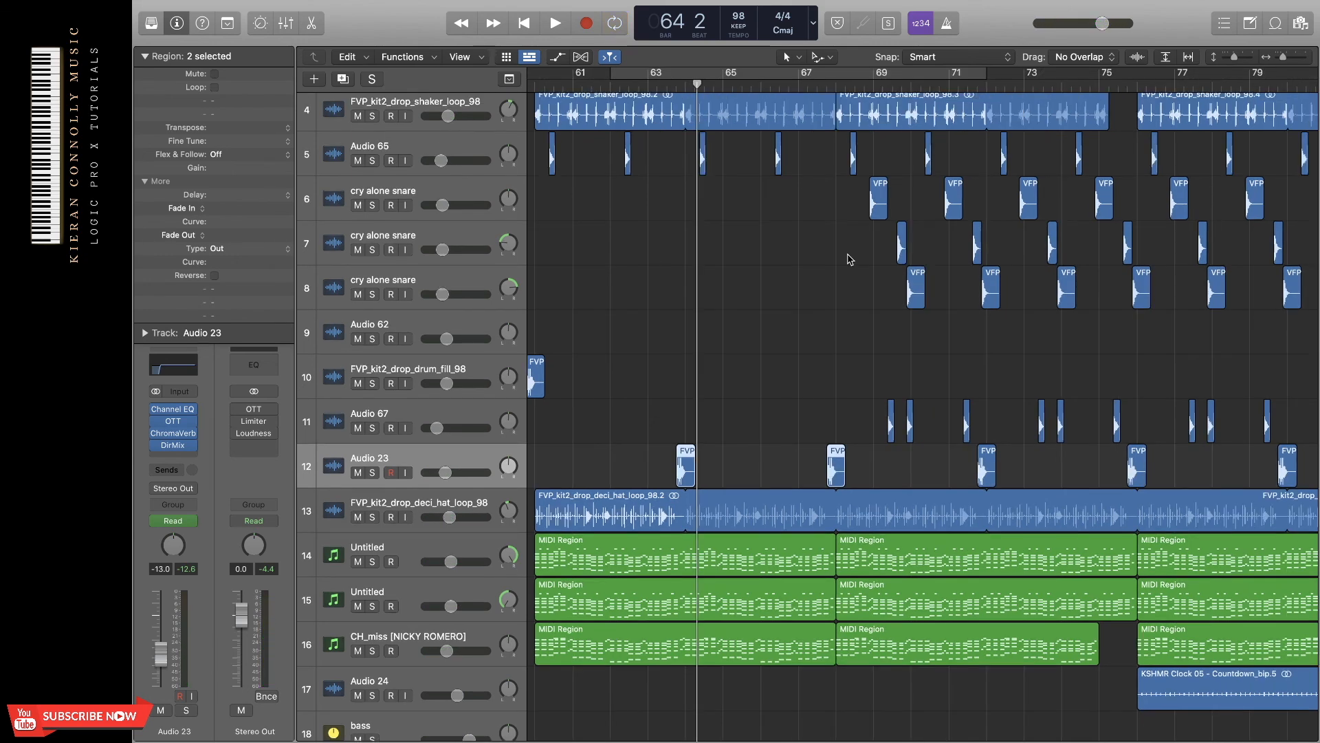
scroll(850, 259, right, 6)
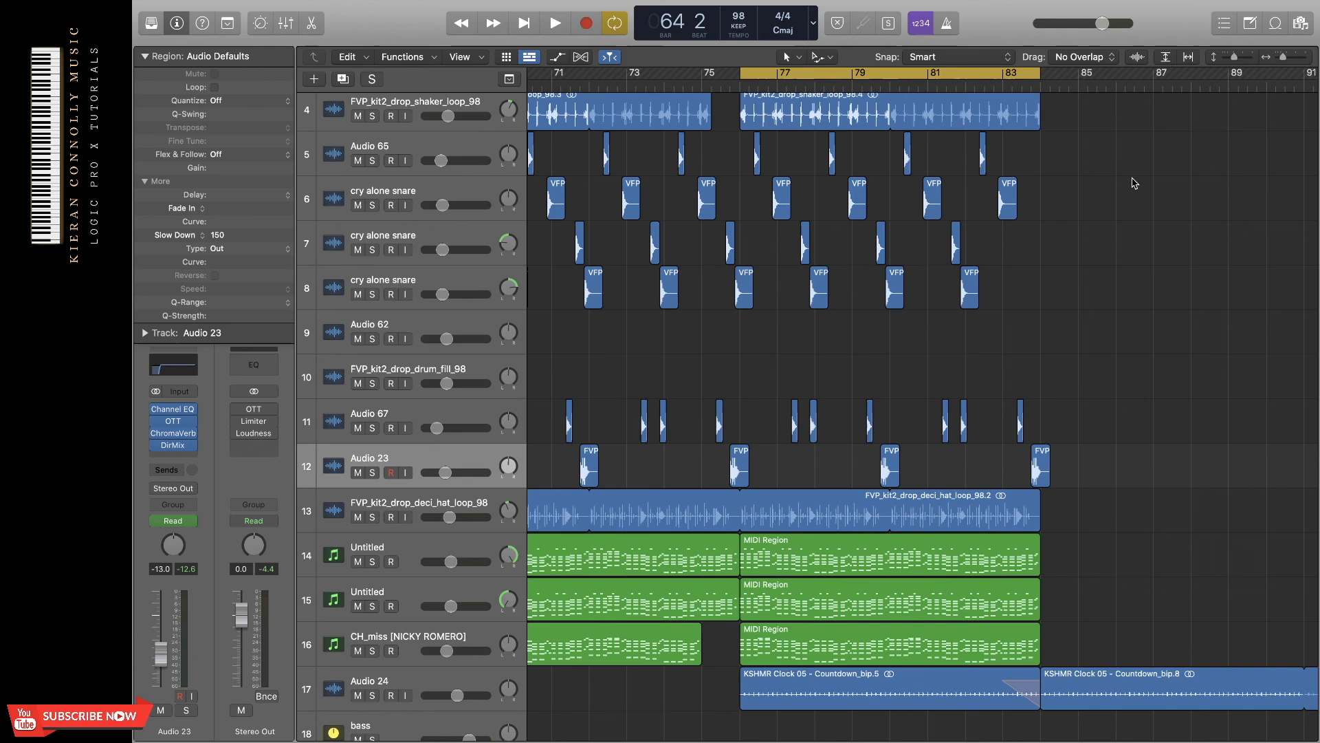
scroll(1107, 228, up, 3)
scroll(1107, 228, right, 1)
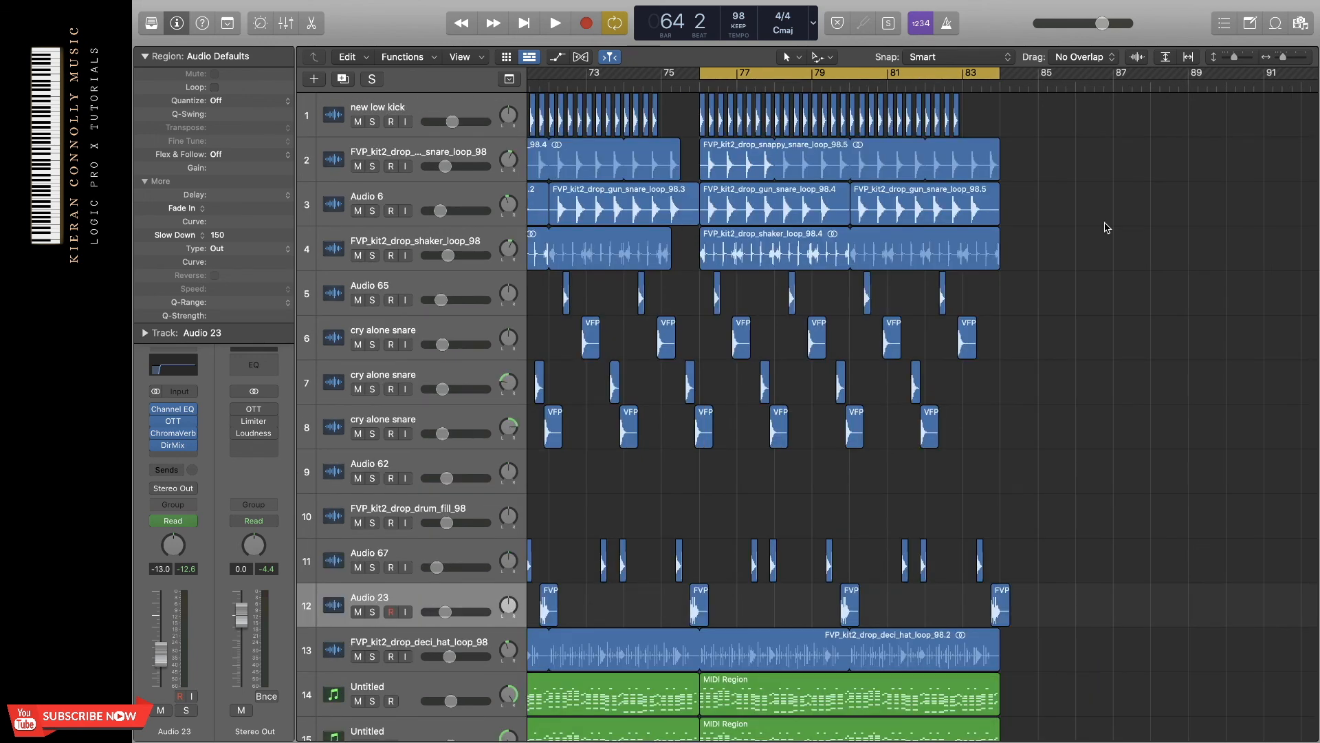